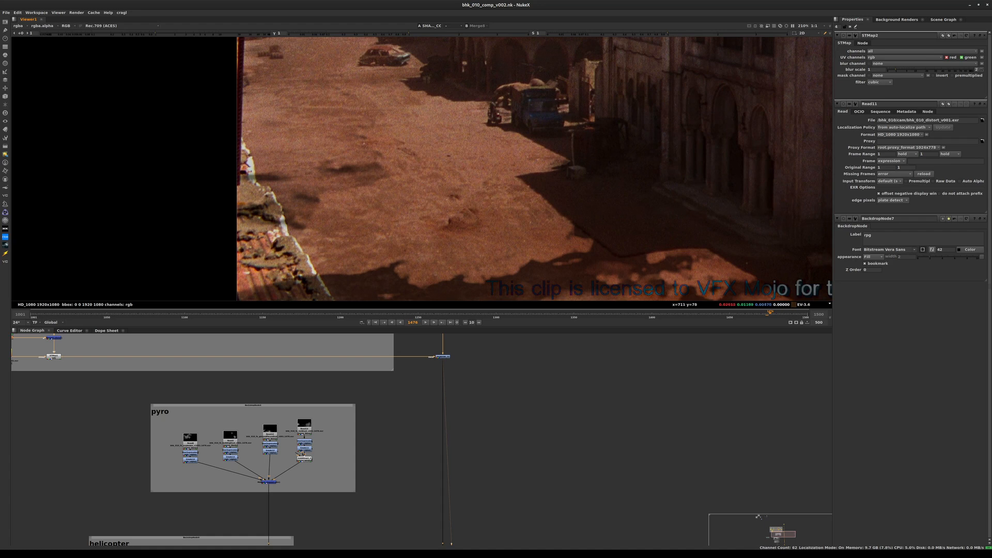
Open the settings of the Blur4 node in the stack beside the main pipe and save the comp script
middle_drag(516, 393, 775, 499)
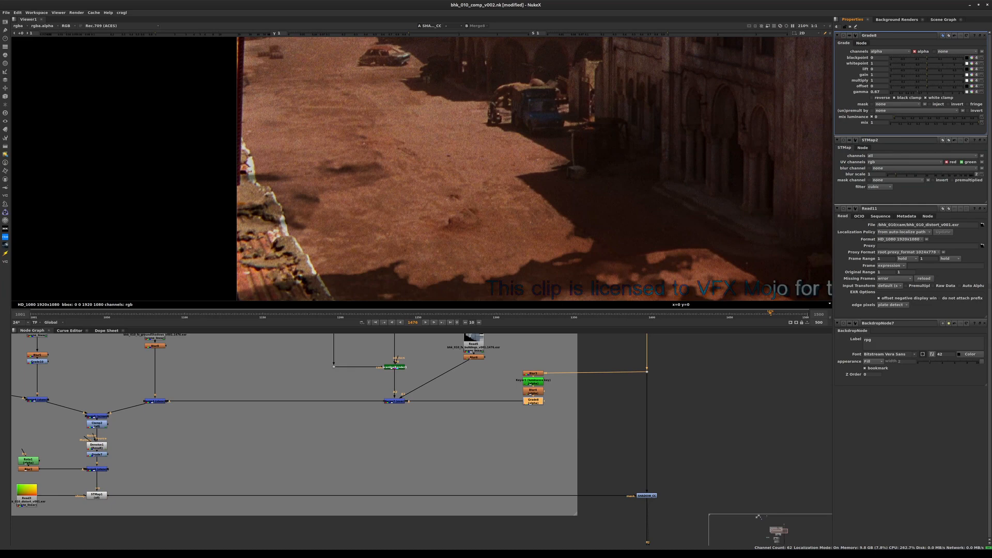
double_click(533, 391)
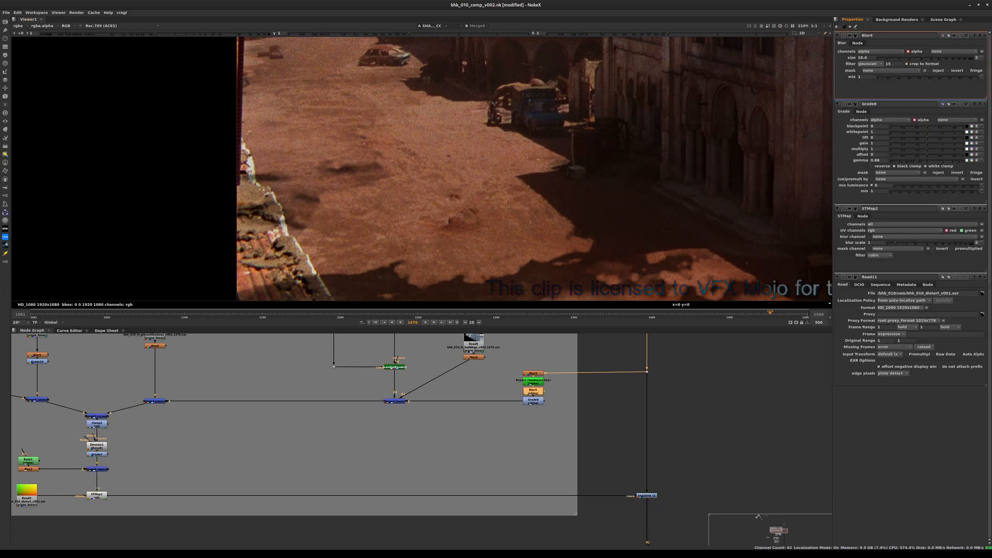
scroll(816, 201, down, 5)
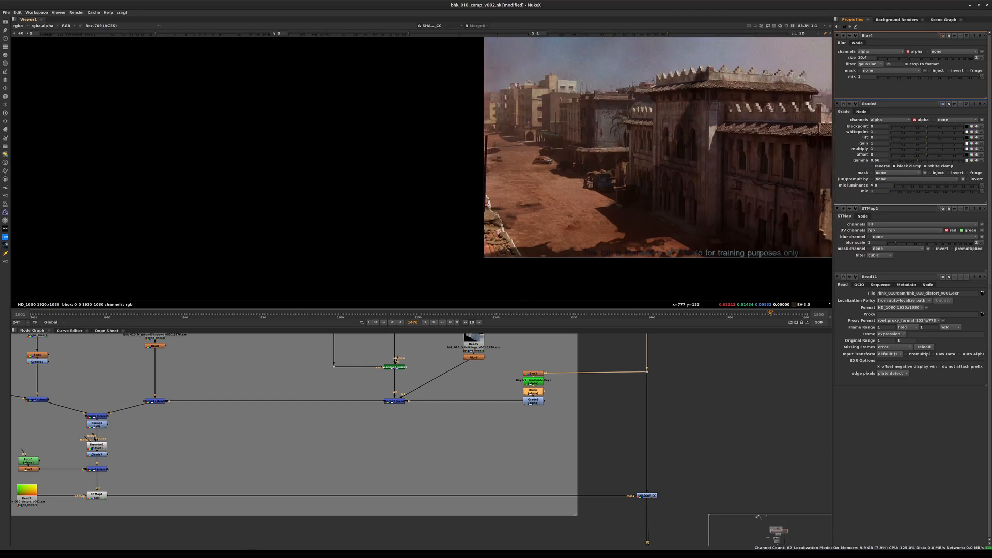
scroll(808, 205, up, 3)
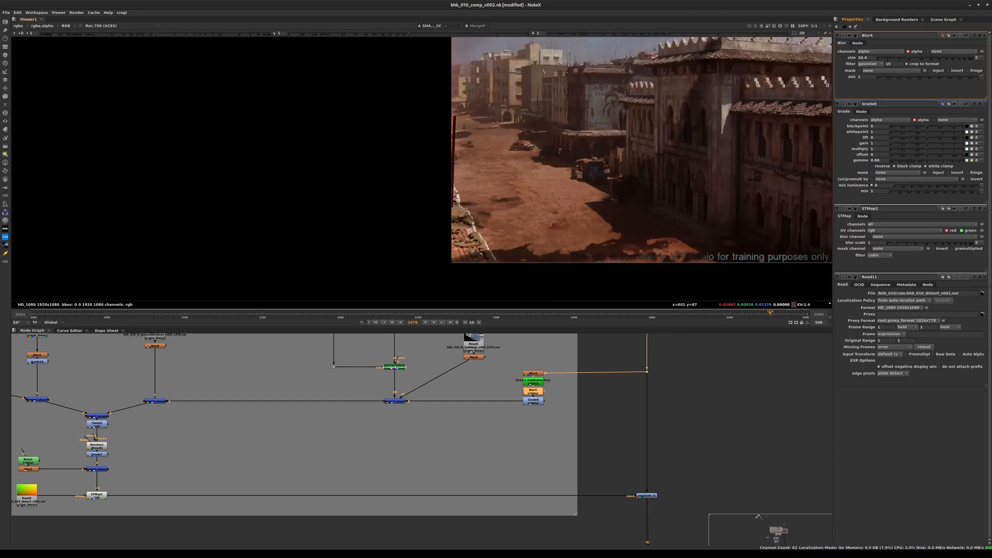
key(ctrl+s)
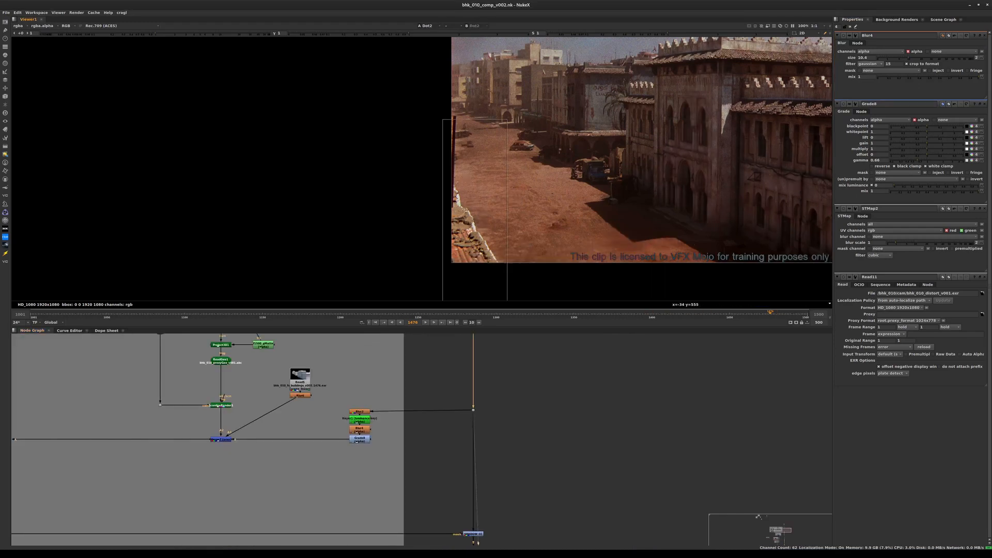
Step through the plate from about frame 1466 to frame 1475 and examine the foreground roof at the frame's edge
drag(780, 314, 740, 313)
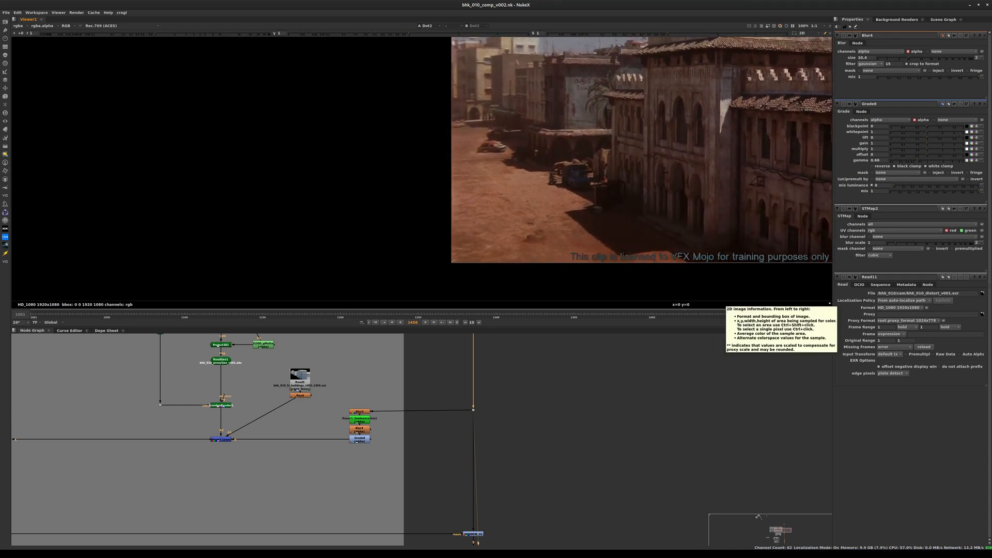
key(Right)
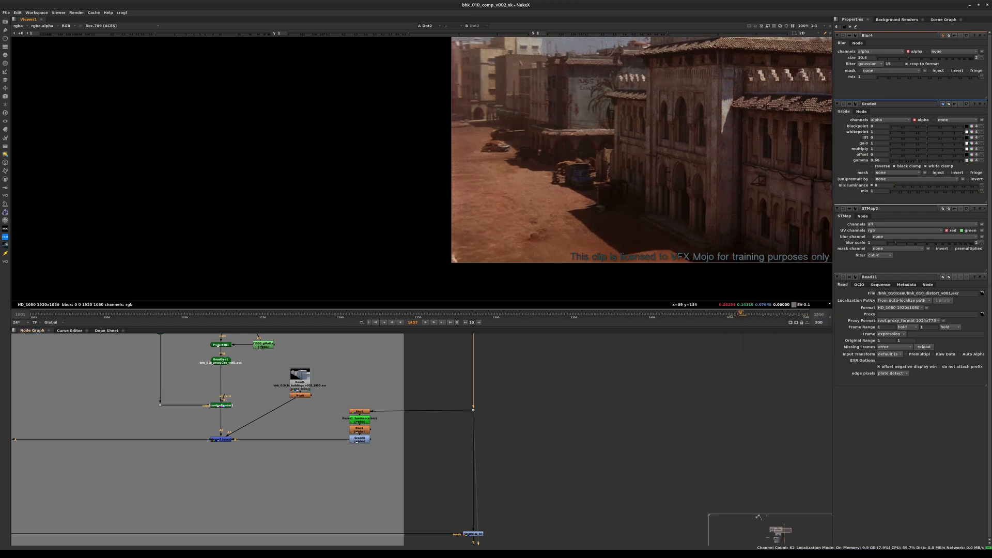
scroll(462, 260, up, 3)
scroll(462, 260, down, 2)
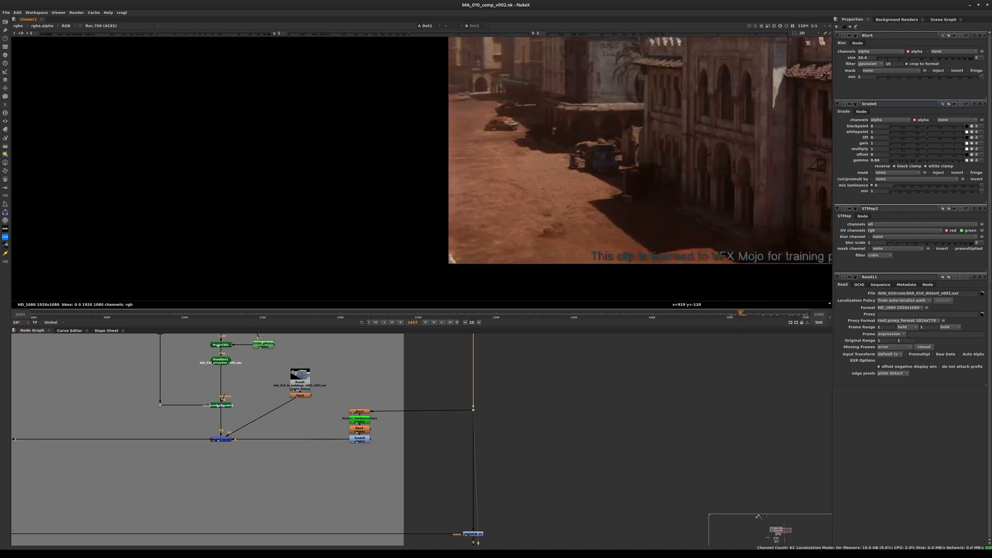
key(Right)
key(Right)
key(Right)
key(Right)
key(Right)
key(Right)
key(Right)
key(Right)
key(Right)
key(Right)
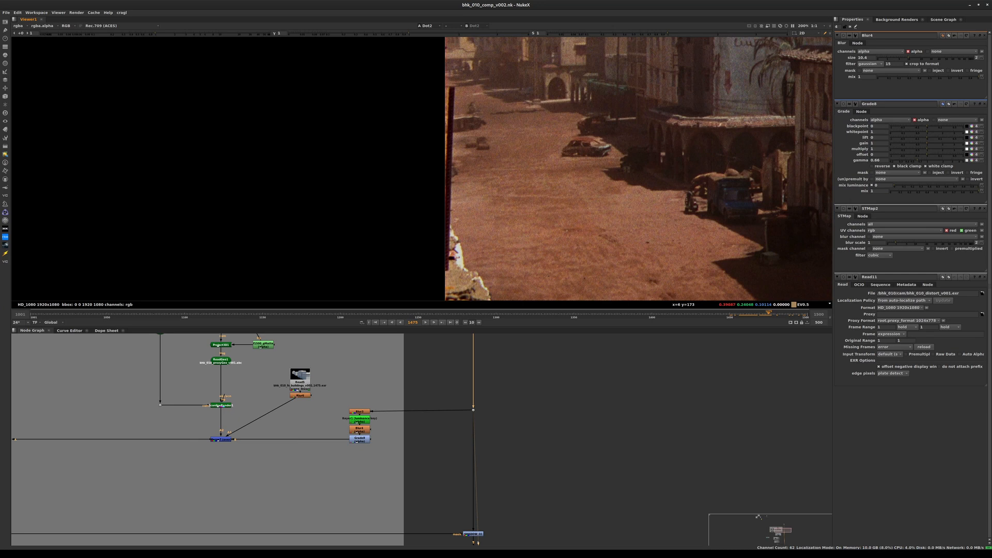
scroll(476, 253, down, 2)
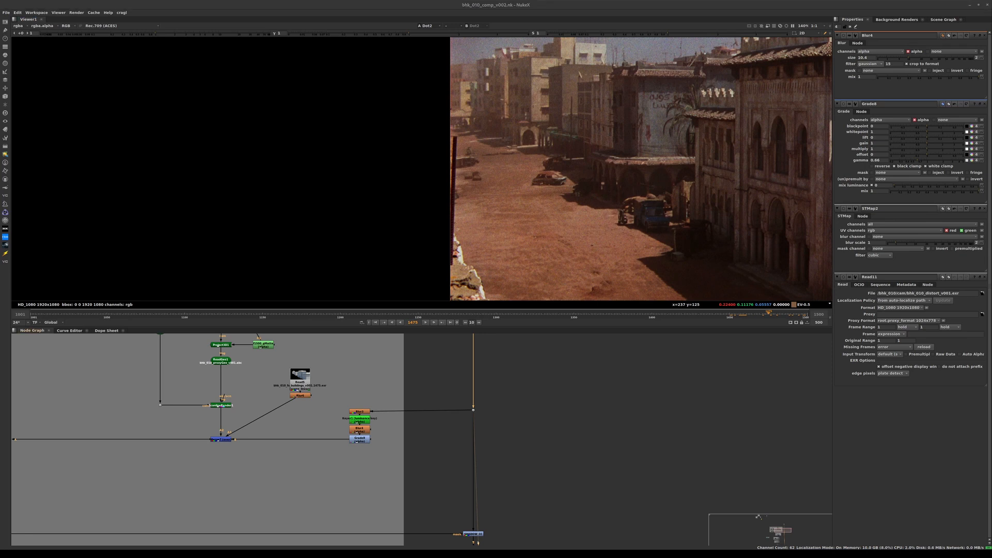
middle_drag(459, 270, 454, 204)
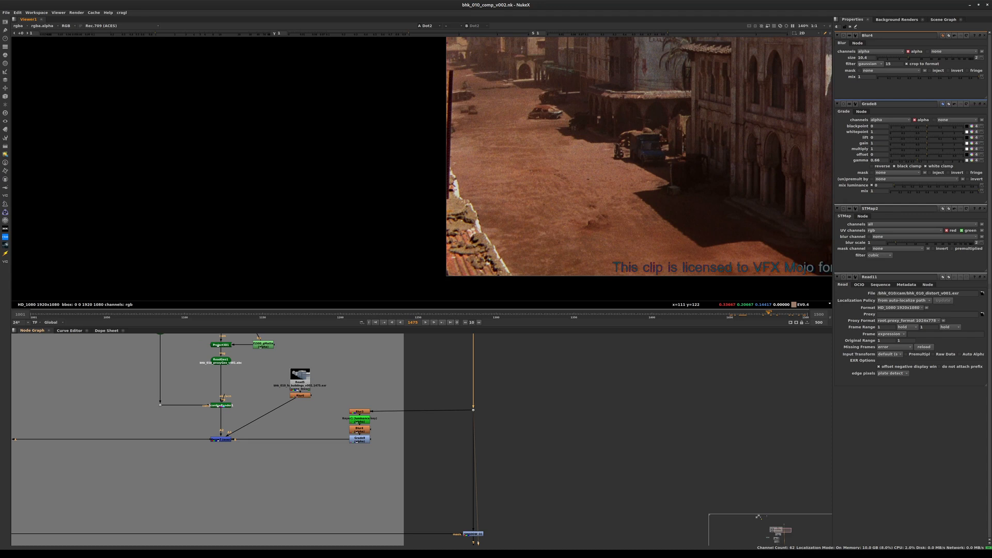
Compare the foreground roof between frames 1470 and 1475 and go to frame 1473
mouse_move(768, 313)
mouse_down()
mouse_move(746, 314)
mouse_move(760, 314)
mouse_up()
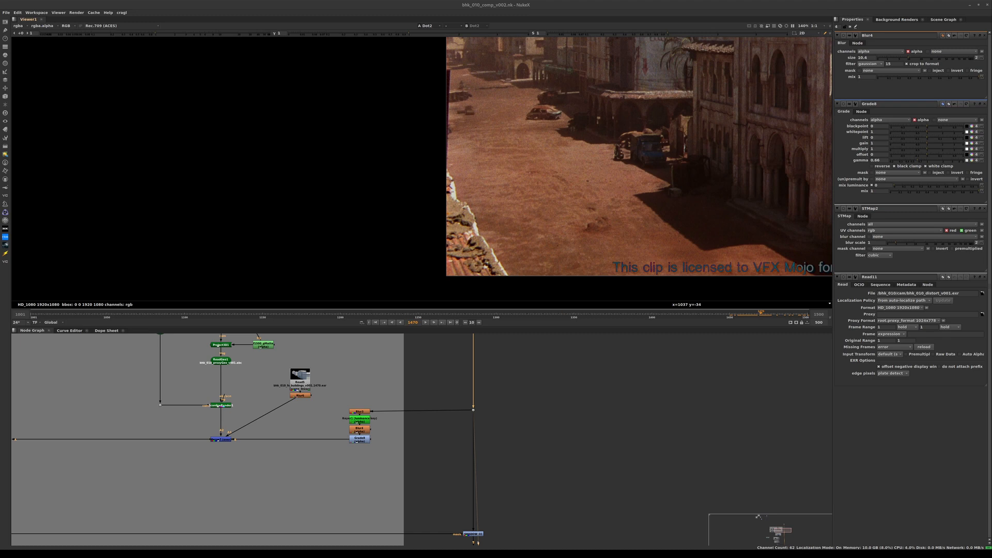
key(Right)
key(Right)
key(Right)
key(Right)
key(Right)
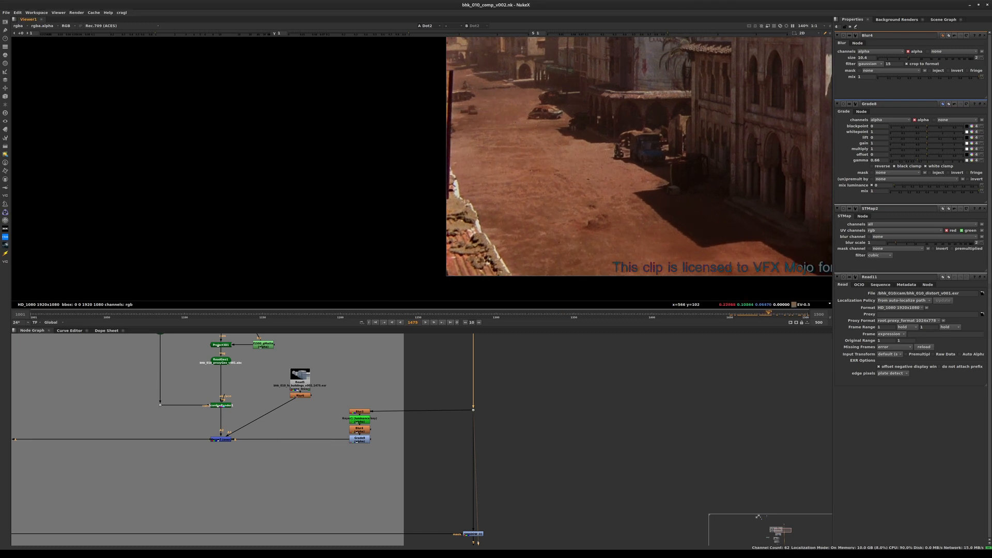
key(Left)
key(Left)
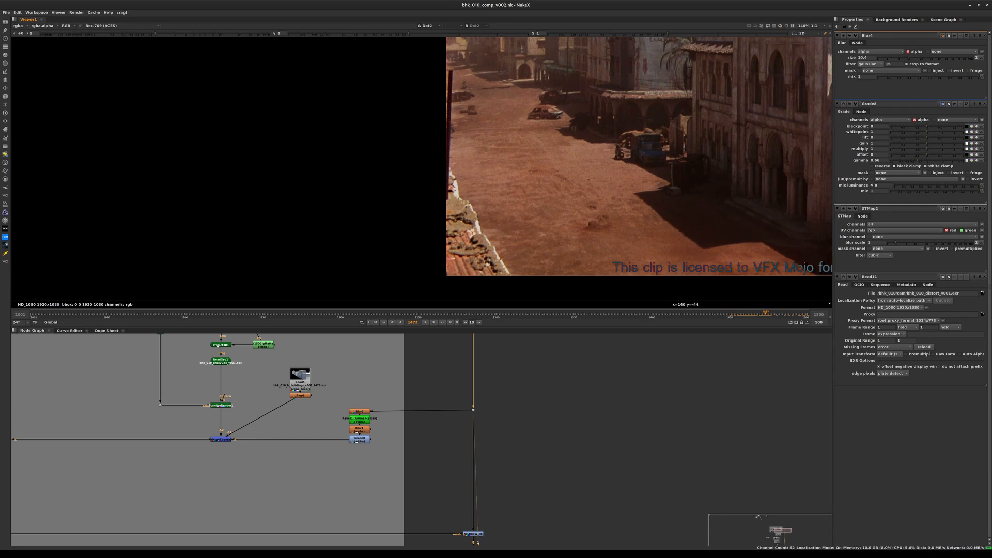
scroll(517, 205, up, 2)
scroll(525, 204, down, 3)
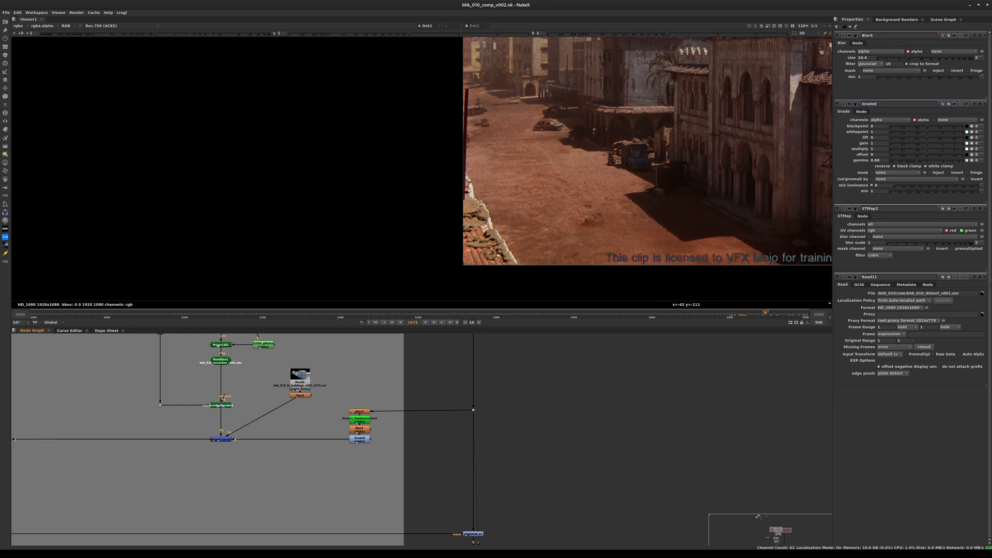
Add a separate Roto node in the empty area beside the main pipe
key(o)
drag(540, 417, 555, 388)
scroll(470, 178, up, 3)
middle_drag(481, 192, 459, 141)
scroll(451, 182, up, 1)
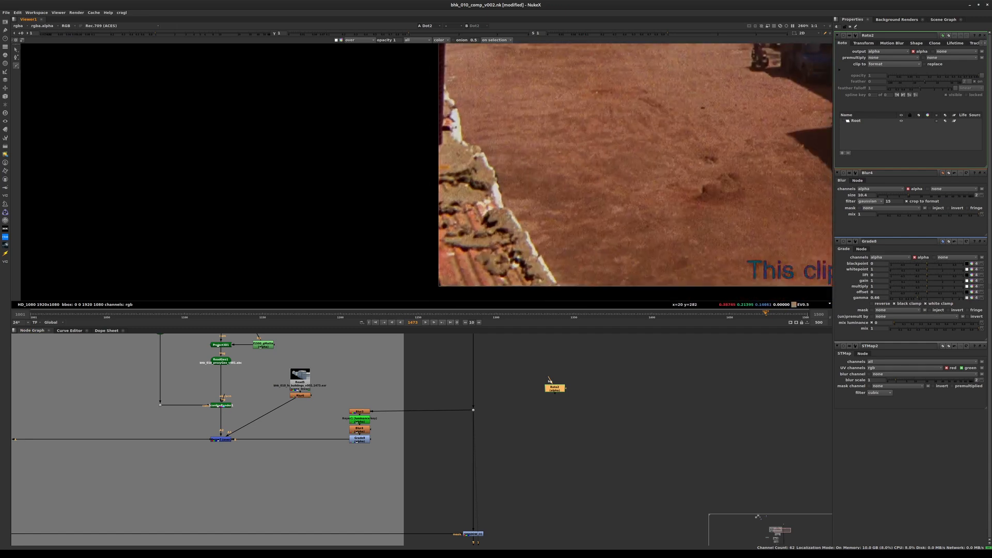
Start a Bezier shape outside the image edge and place its first points at the upper end of the foreground roof
middle_drag(452, 89, 439, 141)
click(408, 135)
click(430, 139)
scroll(431, 138, up, 2)
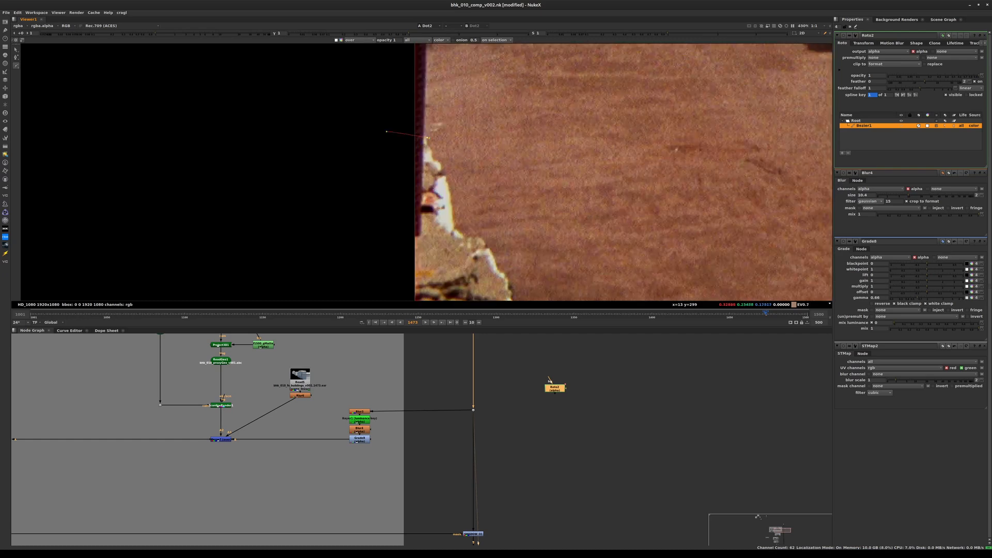
drag(427, 138, 426, 144)
scroll(426, 139, up, 1)
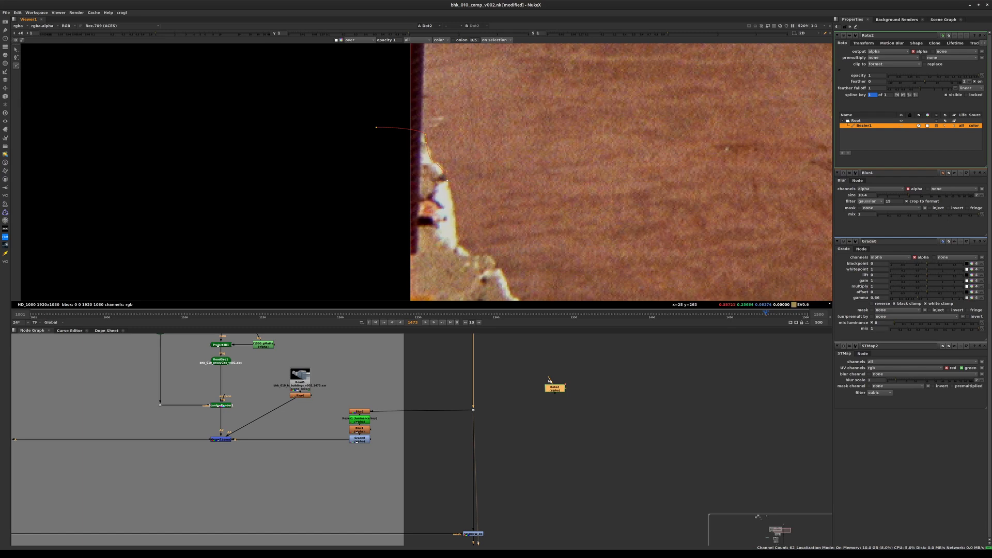
Continue the Bezier down the roof's white plaster edge to a point just below the image
drag(449, 177, 451, 188)
middle_drag(459, 243, 458, 204)
click(456, 203)
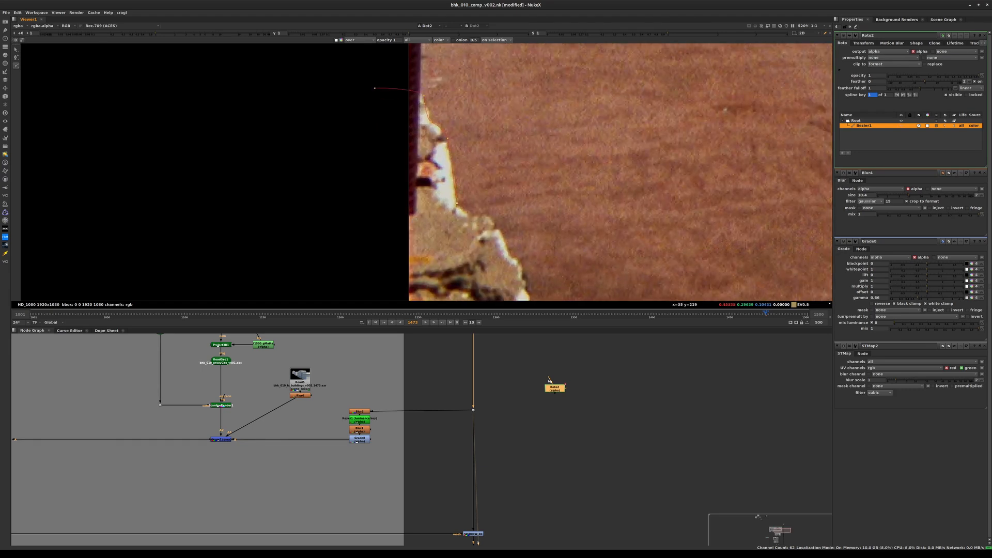
click(482, 172)
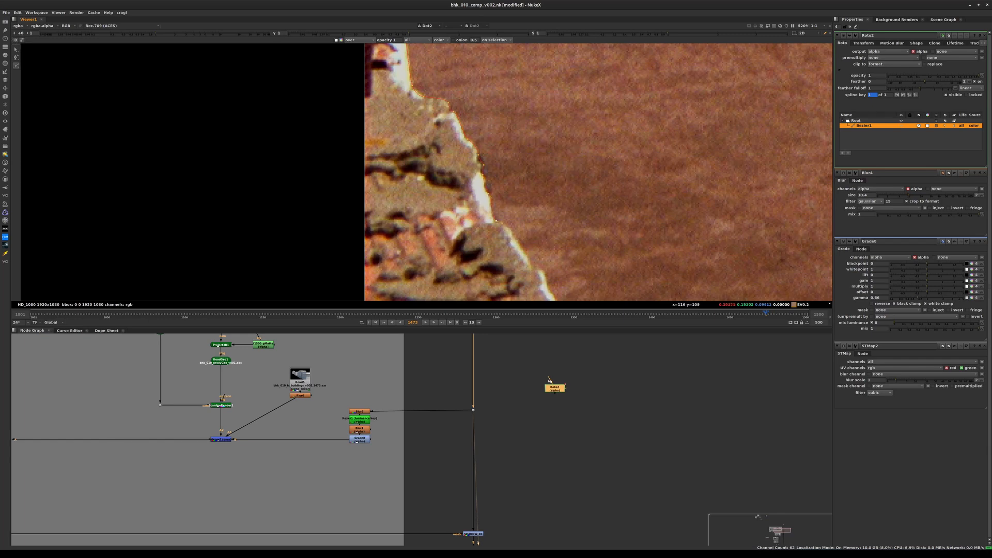
middle_drag(533, 263, 470, 162)
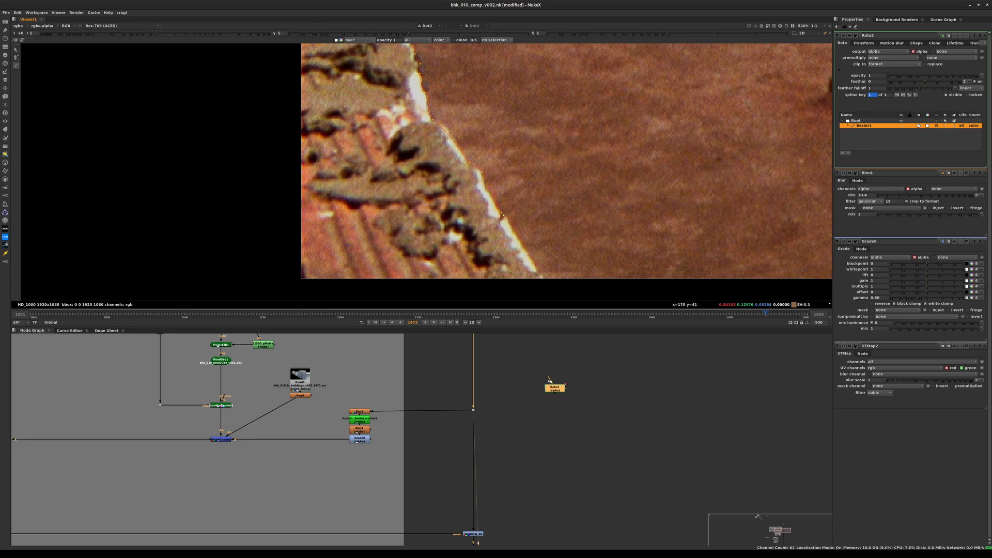
middle_drag(779, 263, 773, 246)
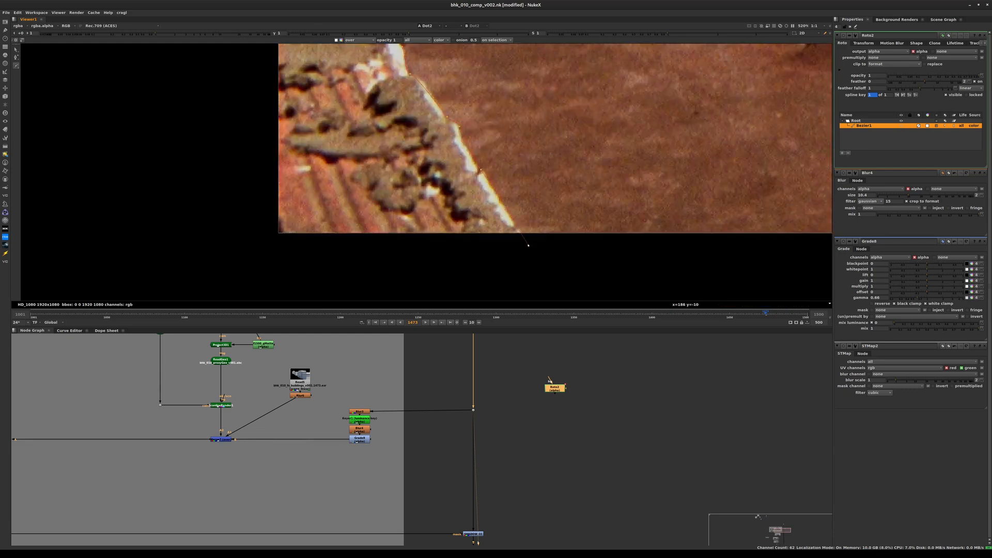
middle_drag(537, 255, 566, 199)
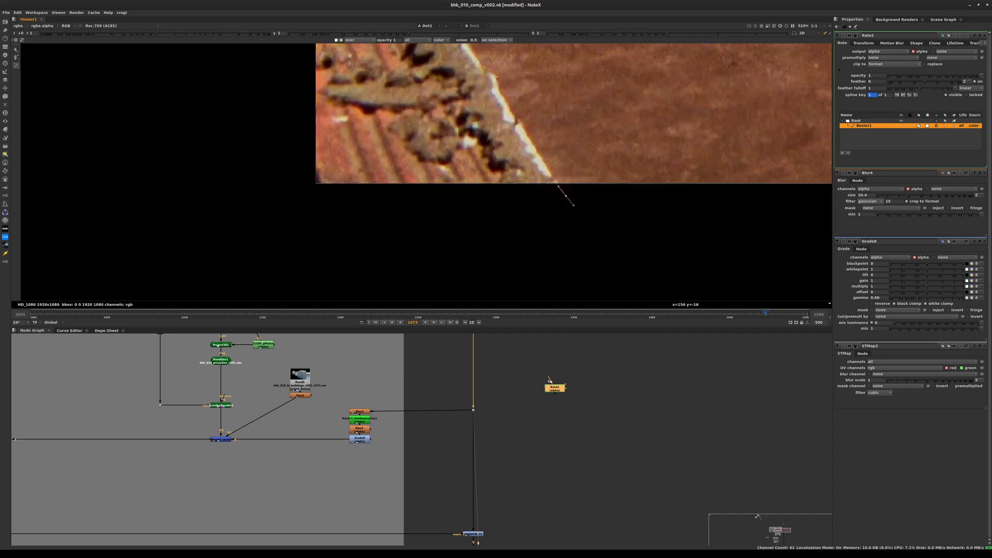
Close the Bezier around the roof with a lower corner point outside the image
click(282, 234)
middle_drag(289, 78, 302, 455)
click(294, 148)
Lower the viewer gain and adjust the Bezier's topmost roof point to follow the wall edge
scroll(351, 168, up, 1)
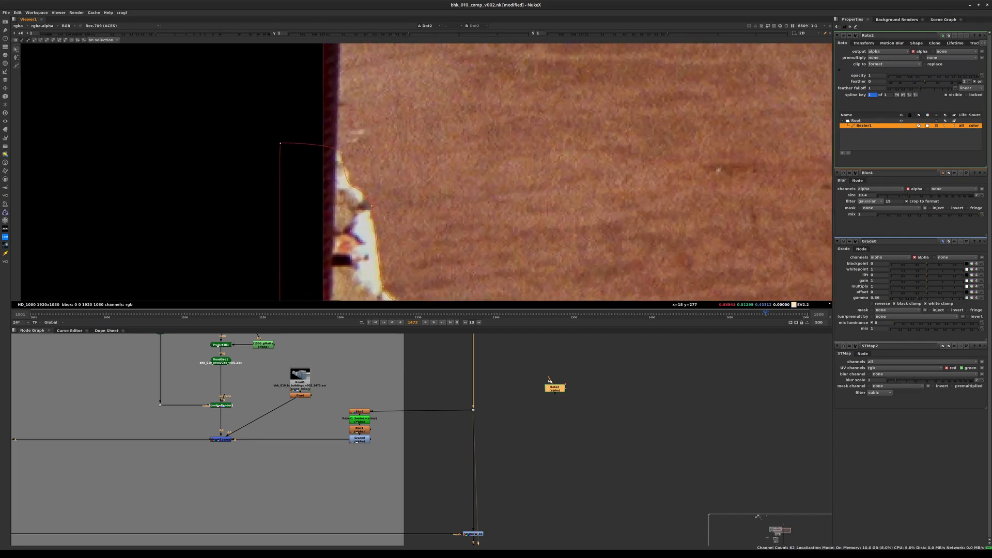
scroll(355, 179, up, 3)
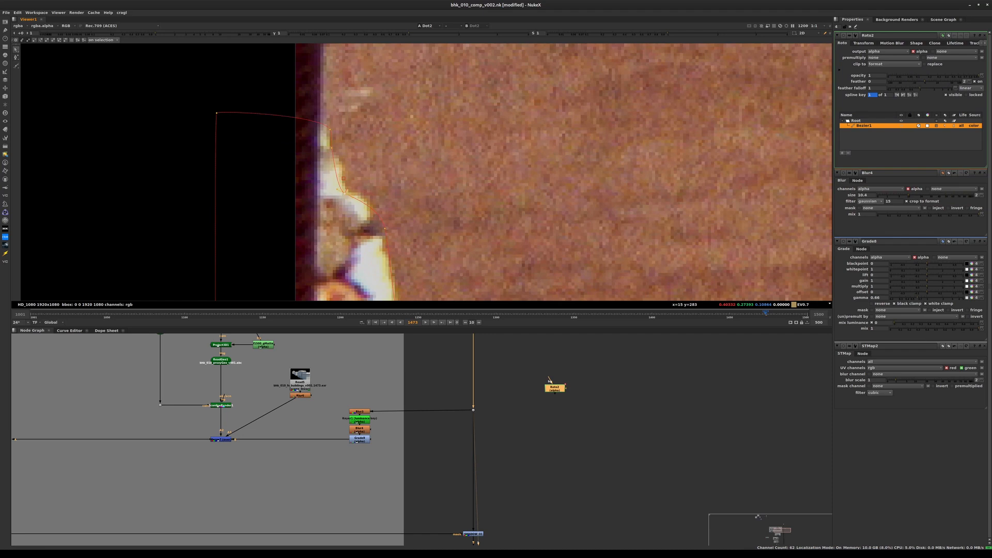
drag(155, 34, 129, 34)
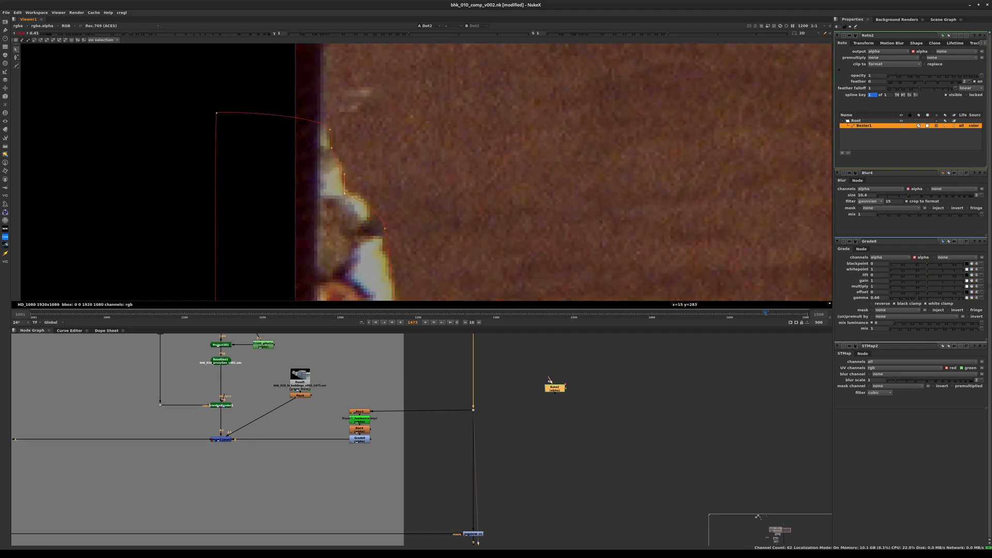
drag(331, 147, 327, 126)
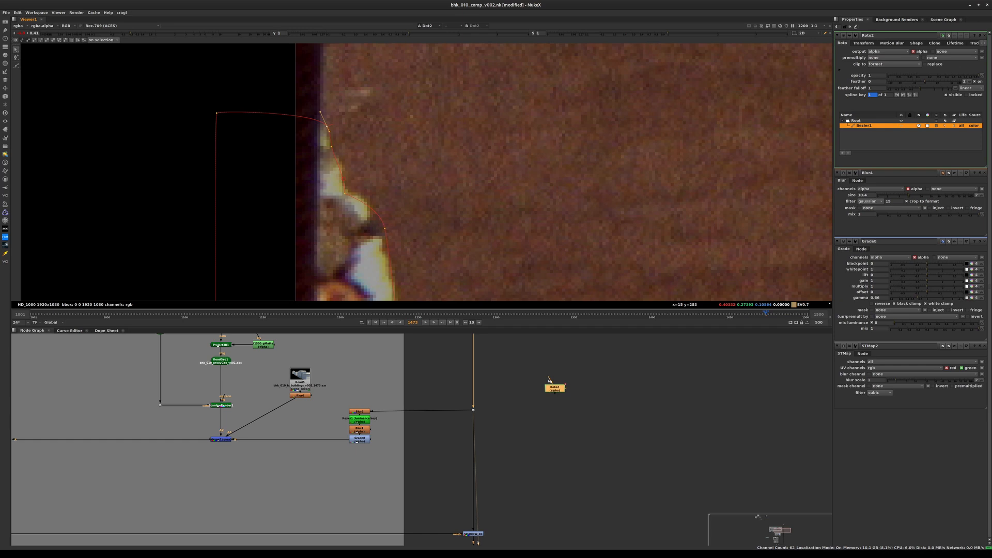
Rework the Bezier points around the upper white bump of the roof edge, undoing the unwanted point edits
click(371, 172)
drag(345, 193, 358, 175)
key(ctrl+z)
key(ctrl+z)
key(ctrl+z)
key(ctrl+z)
key(ctrl+z)
key(ctrl+z)
key(ctrl+z)
key(ctrl+z)
key(ctrl+z)
drag(378, 201, 369, 191)
middle_drag(370, 193, 377, 94)
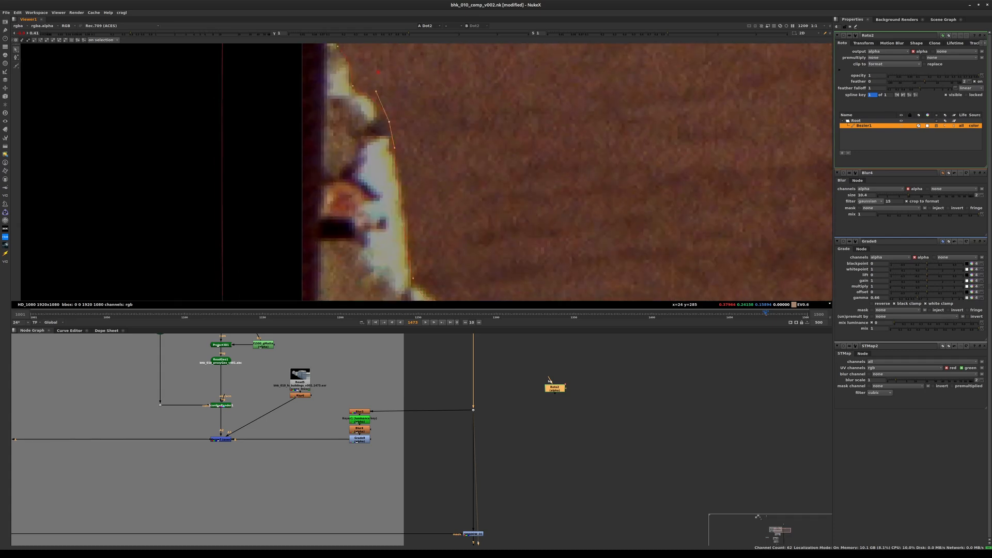
Undo further point edits and reposition the Bezier points along the stepped plaster ledge of the roof
key(ctrl+z)
key(ctrl+z)
key(ctrl+z)
key(ctrl+z)
key(ctrl+z)
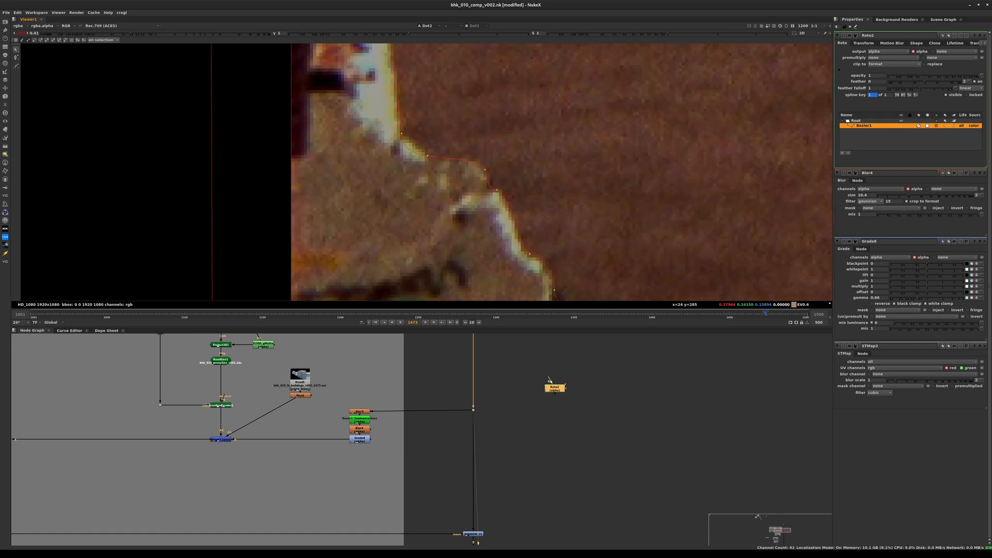
key(ctrl+z)
key(ctrl+z)
key(ctrl+z)
key(ctrl+z)
key(ctrl+z)
drag(474, 161, 476, 160)
drag(522, 164, 520, 160)
Fit the Bezier points to the roof edge beside the dark crevice and the white patch below it
click(534, 190)
middle_drag(535, 189, 538, 170)
drag(538, 172, 539, 190)
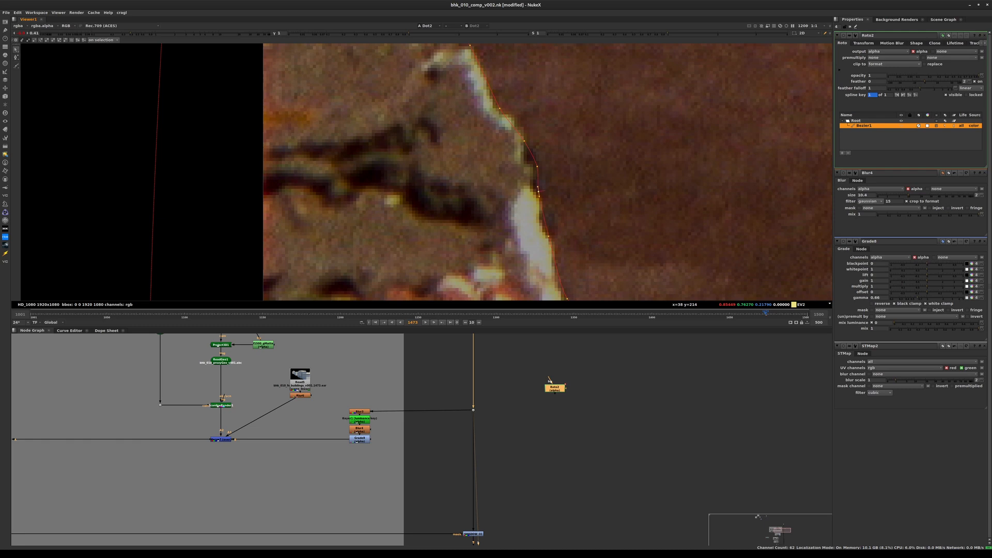
middle_drag(539, 190, 499, 50)
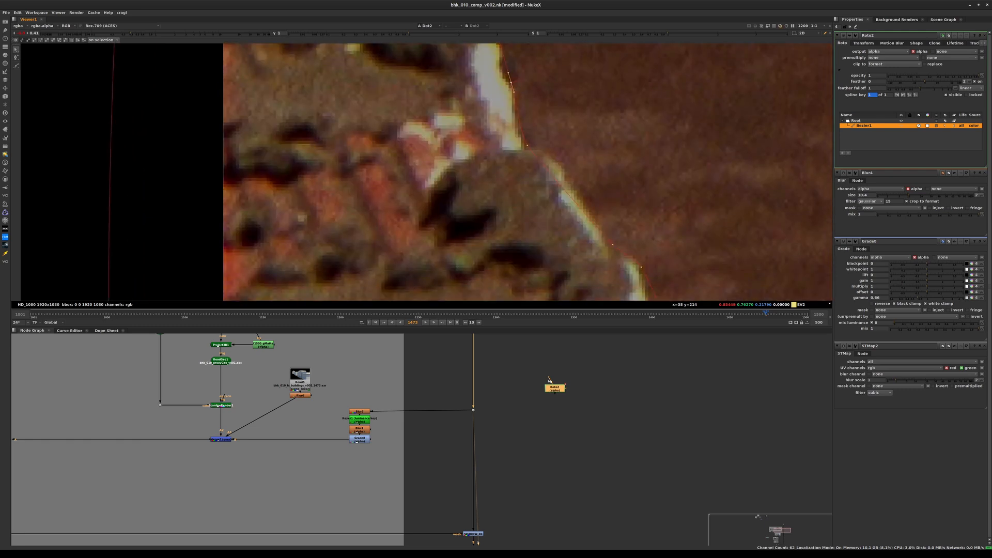
middle_drag(527, 150, 499, 230)
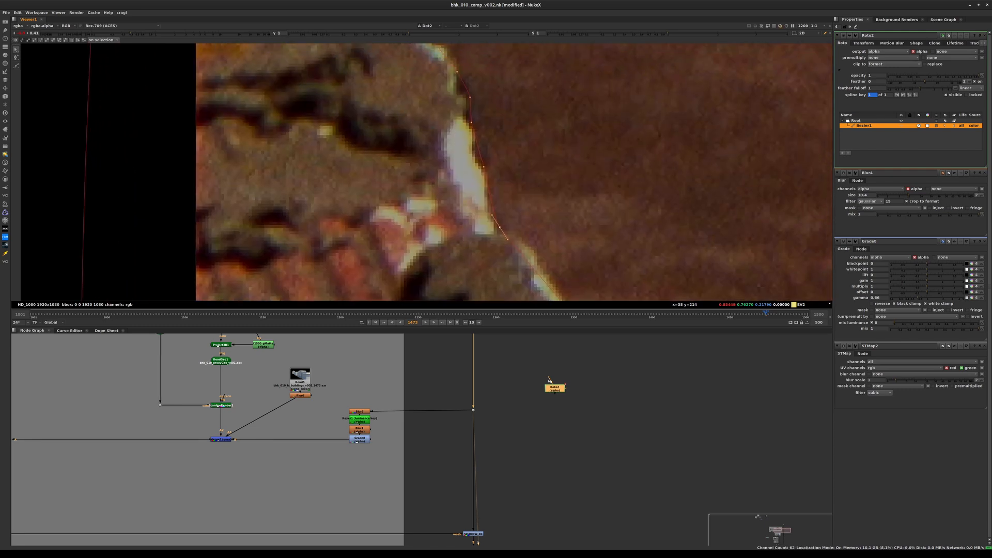
drag(483, 167, 485, 166)
Fit the Bezier points along the lower diagonal stretch of the roof edge, adjusting the handle at its notch
middle_drag(484, 166, 446, 64)
drag(545, 227, 497, 148)
drag(575, 250, 561, 237)
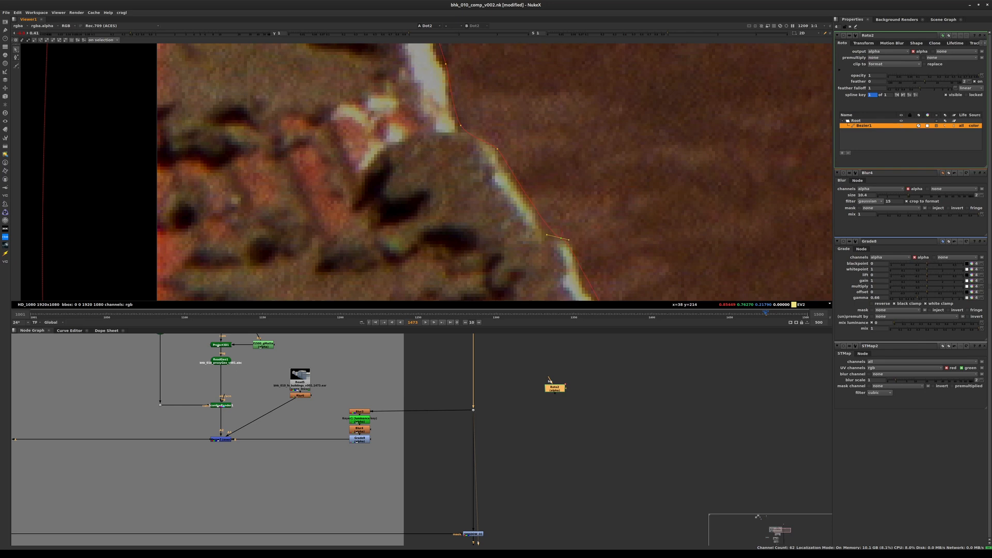
middle_drag(561, 237, 490, 111)
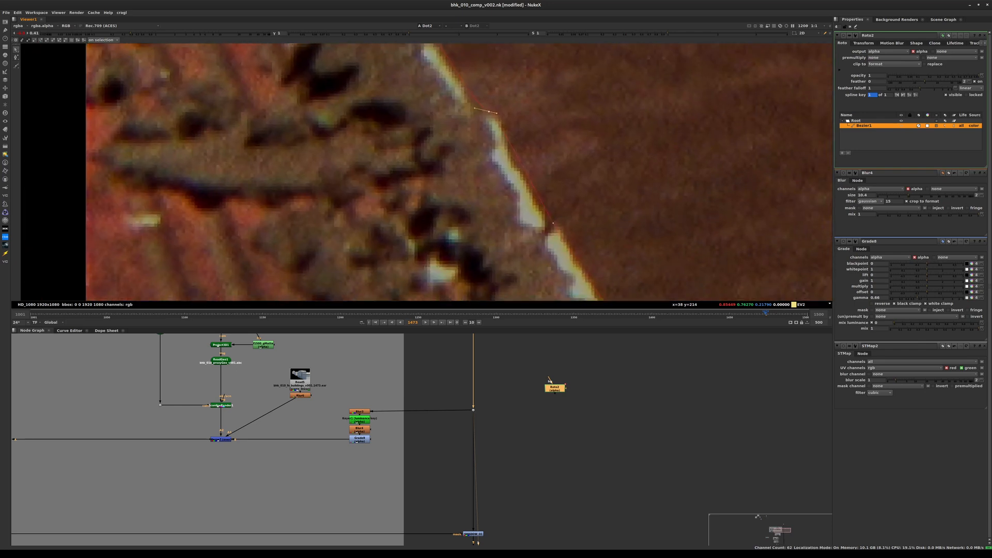
ctrl+alt+drag(527, 175, 523, 175)
drag(489, 111, 497, 114)
scroll(458, 172, down, 8)
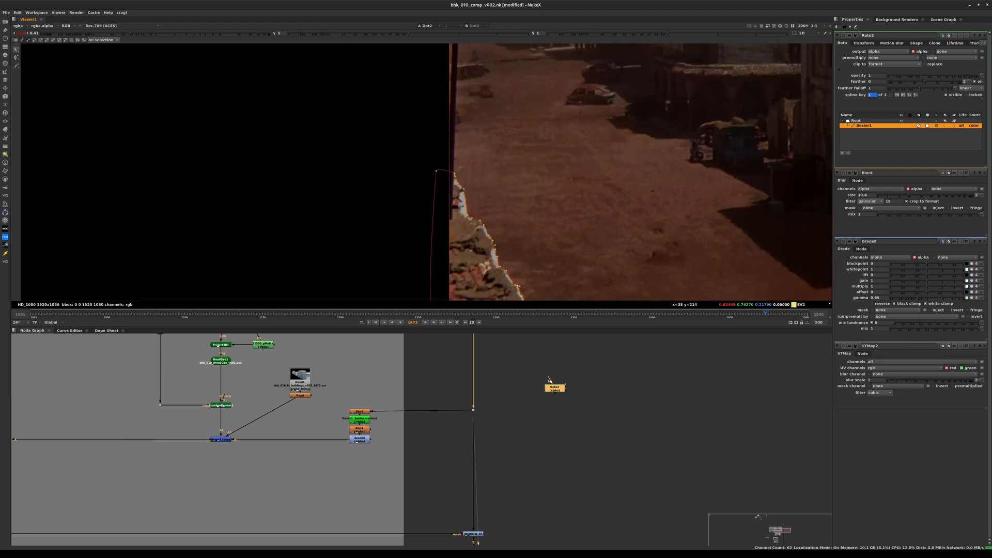
Check the upper end of the roof outline and the dark post above it, and save the comp script
middle_drag(469, 191, 444, 266)
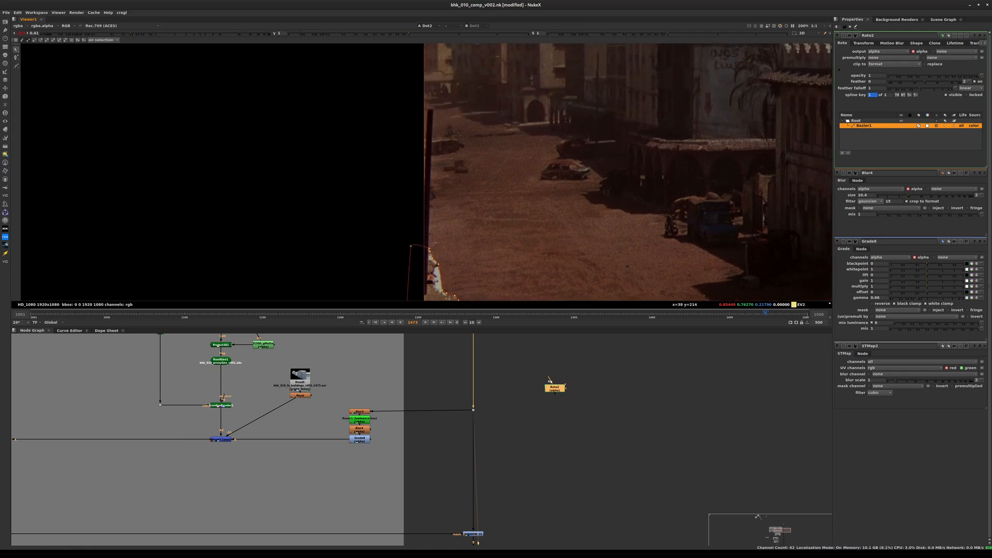
scroll(424, 122, up, 3)
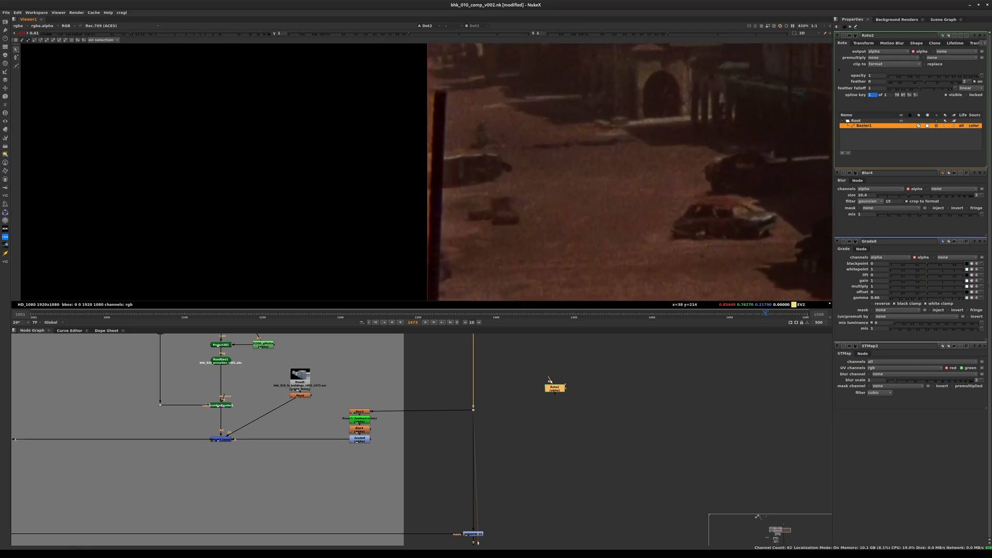
scroll(475, 123, down, 2)
key(ctrl+s)
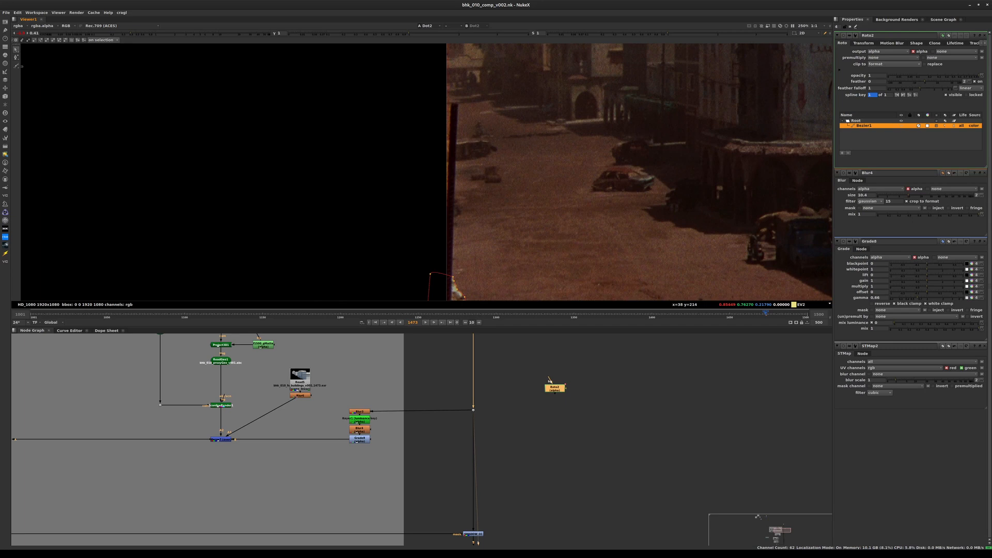
Draw a tall, narrow Rectangle roto shape and move it over the dark vertical post at the plate's edge
click(16, 65)
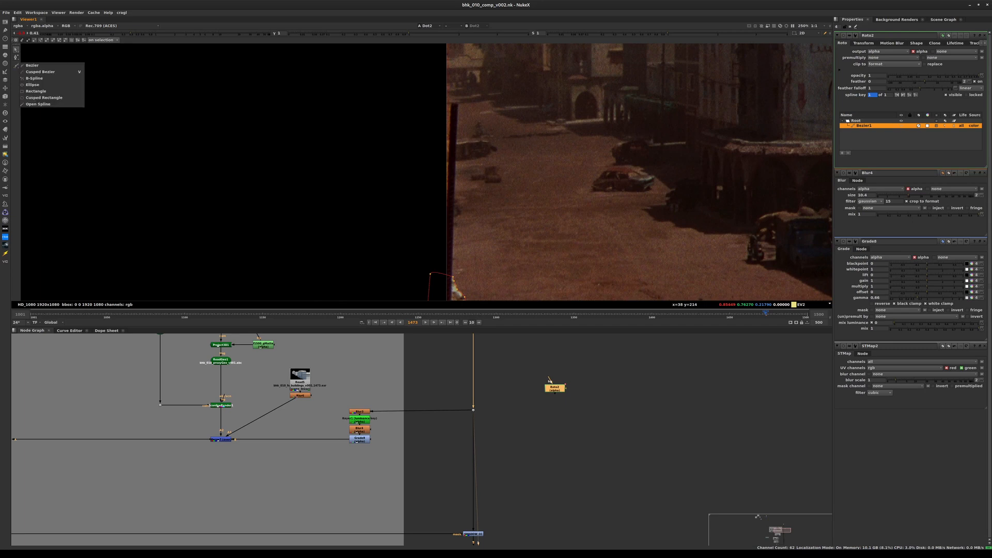
key(Escape)
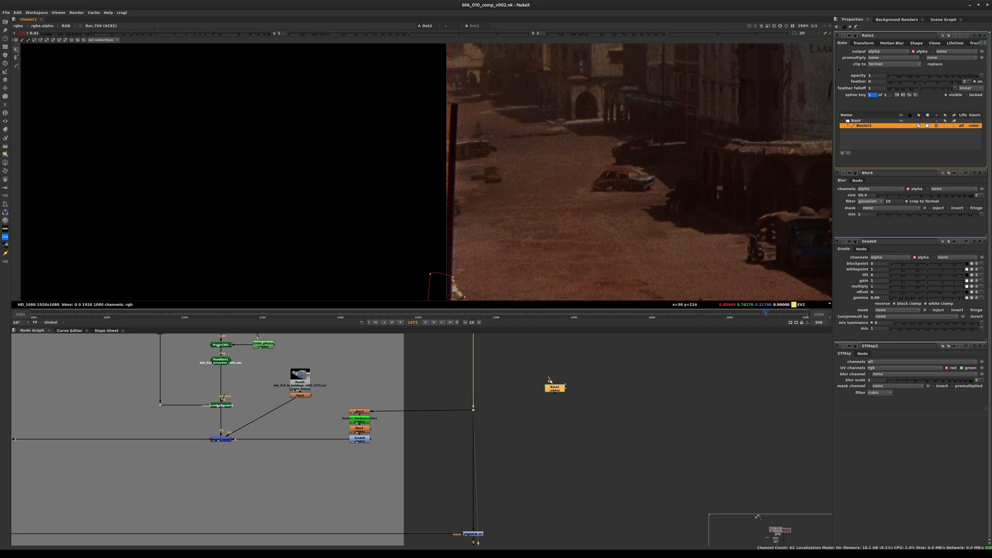
click(16, 66)
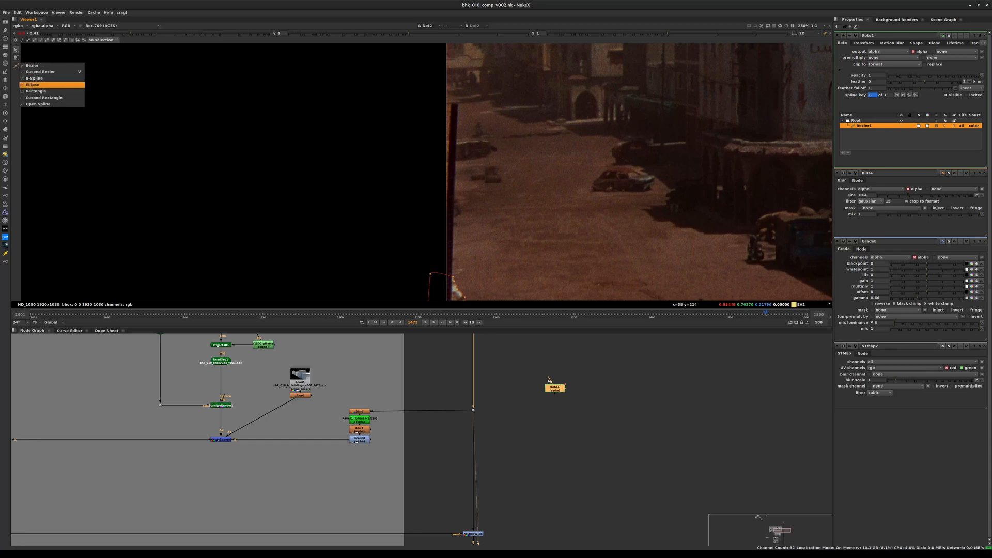
click(36, 92)
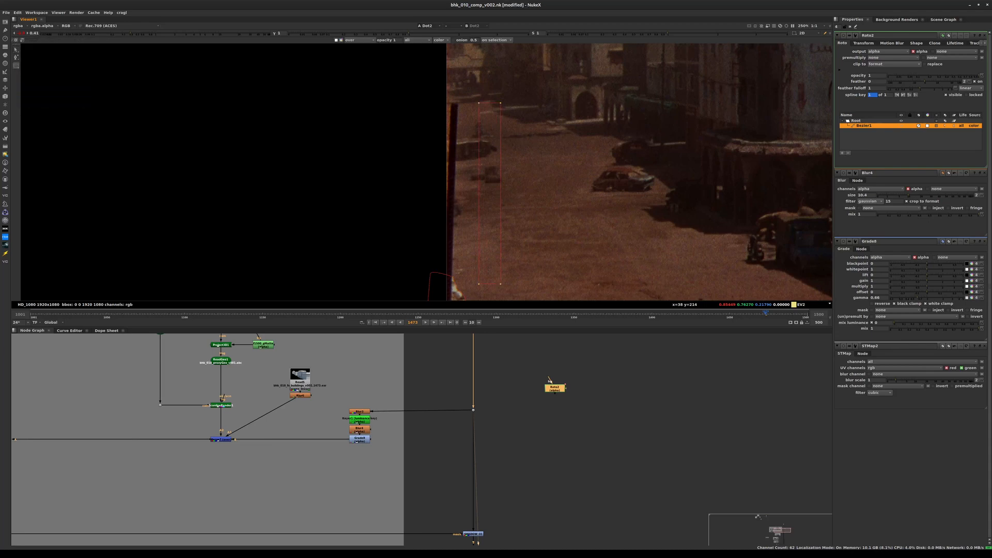
drag(494, 103, 500, 279)
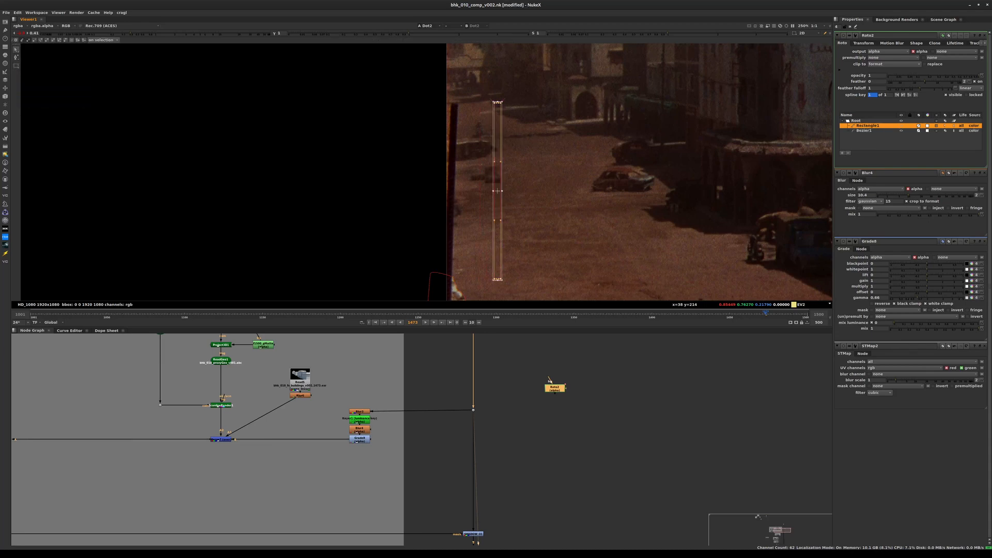
drag(497, 191, 453, 192)
Move the rectangle's bottom points onto the base of the dark post where it meets the roof
scroll(465, 88, up, 7)
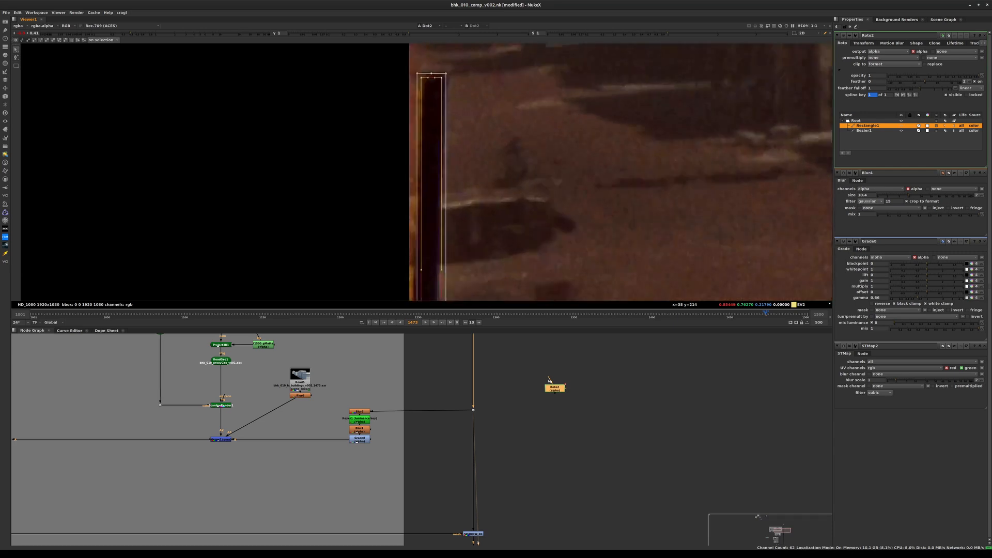
mouse_move(403, 184)
mouse_down()
mouse_move(411, 184)
mouse_move(378, 180)
mouse_move(410, 184)
mouse_move(388, 179)
mouse_move(409, 184)
mouse_move(401, 178)
mouse_up()
click(378, 180)
middle_drag(439, 258, 522, 124)
middle_drag(485, 259, 529, 93)
middle_drag(516, 248, 524, 113)
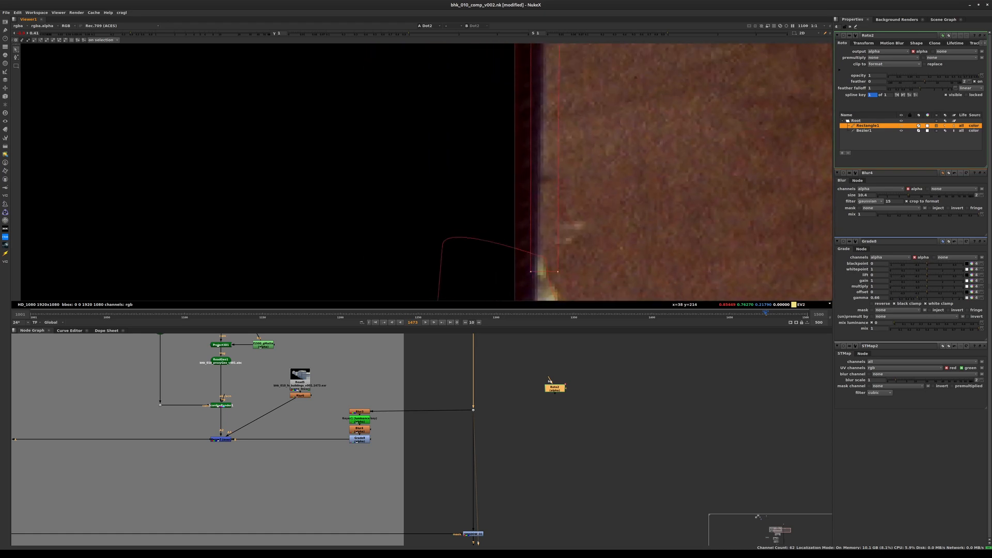
drag(495, 266, 615, 296)
drag(544, 143, 524, 172)
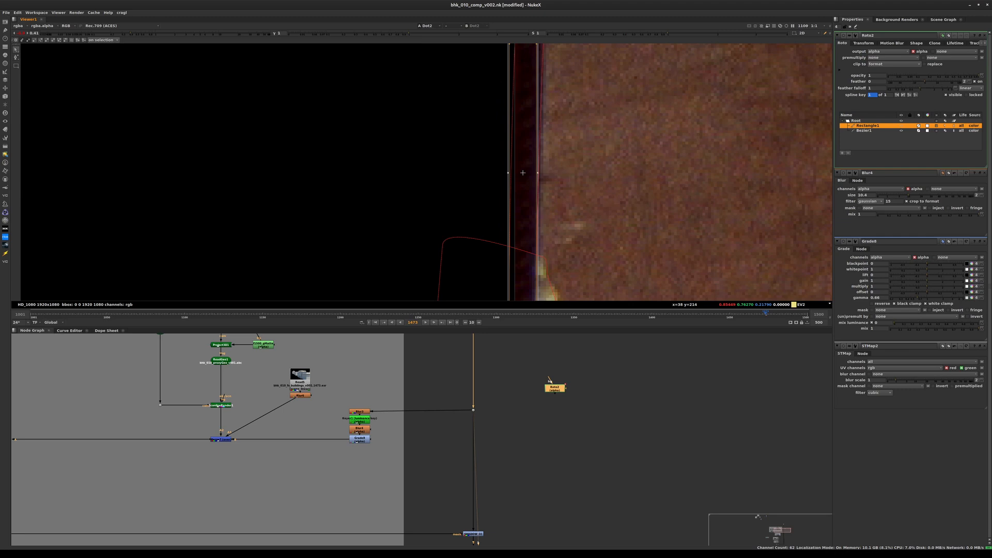
Fit the rectangle's top corners and the upper right corner's handle to the top of the dark post
middle_drag(521, 98, 404, 266)
middle_drag(481, 114, 432, 258)
middle_drag(454, 129, 432, 239)
middle_drag(434, 171, 490, 243)
drag(393, 130, 394, 129)
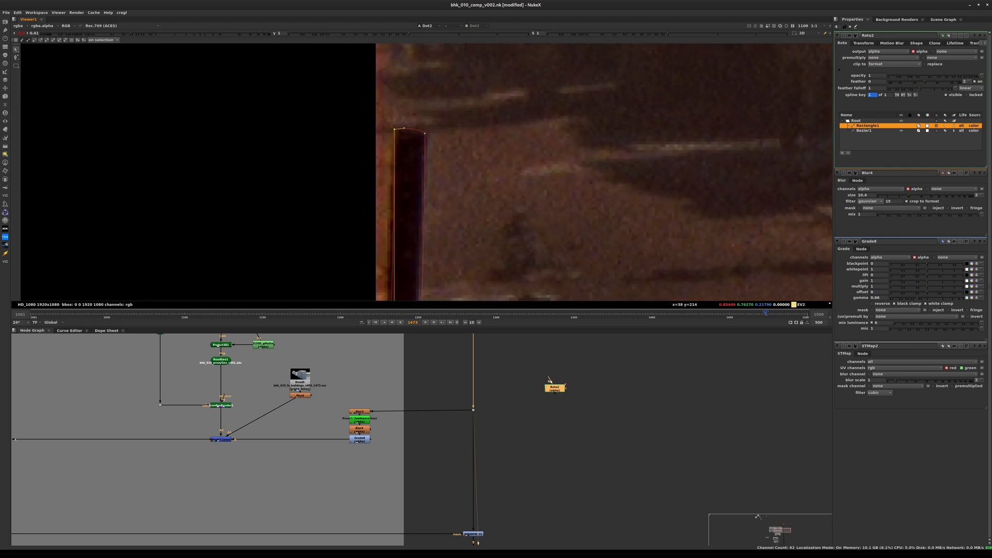
middle_drag(424, 261, 554, 63)
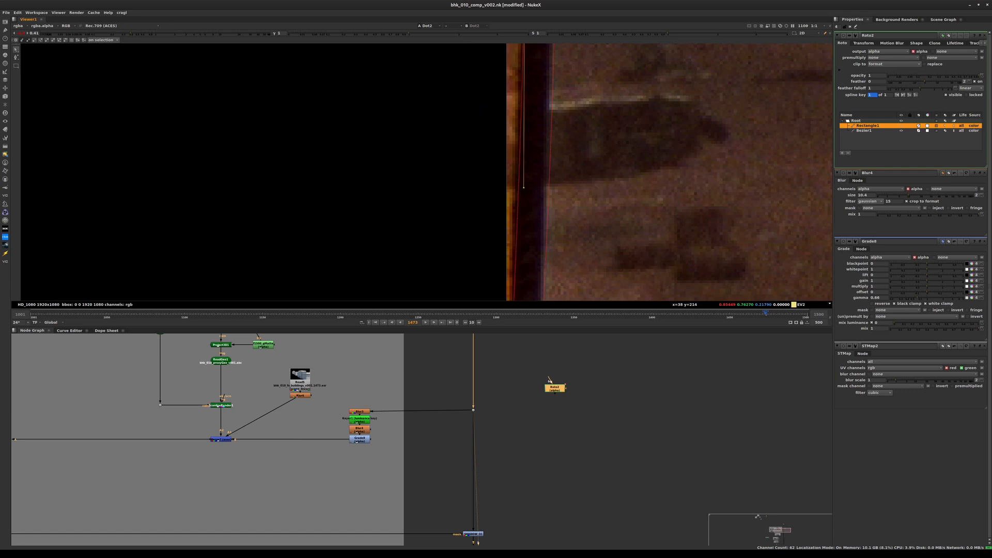
scroll(403, 284, down, 3)
drag(474, 114, 475, 115)
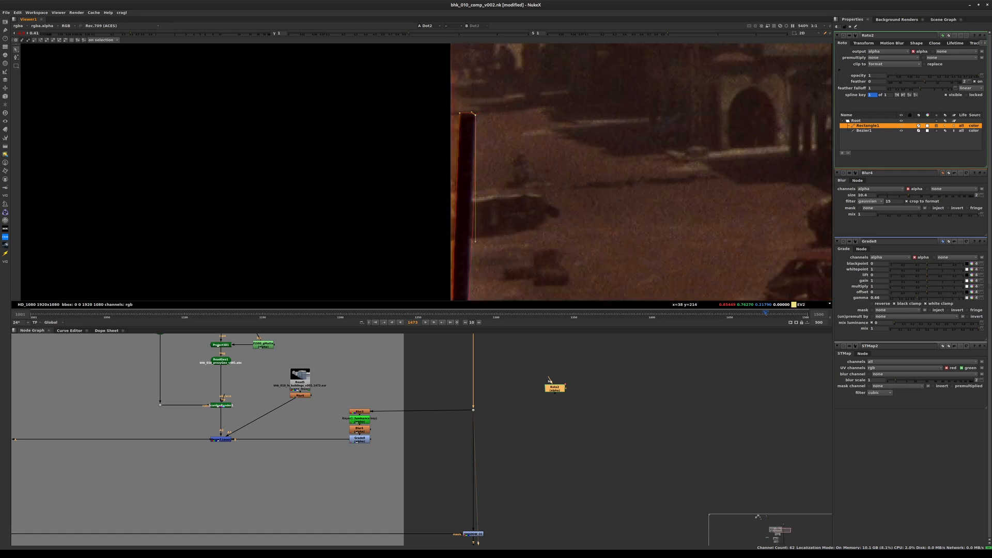
drag(475, 241, 471, 242)
Adjust the rectangle's lower right corner and its handle to follow the post's edge, and save the script
middle_drag(472, 248, 481, 119)
drag(471, 248, 471, 249)
click(488, 227)
click(488, 228)
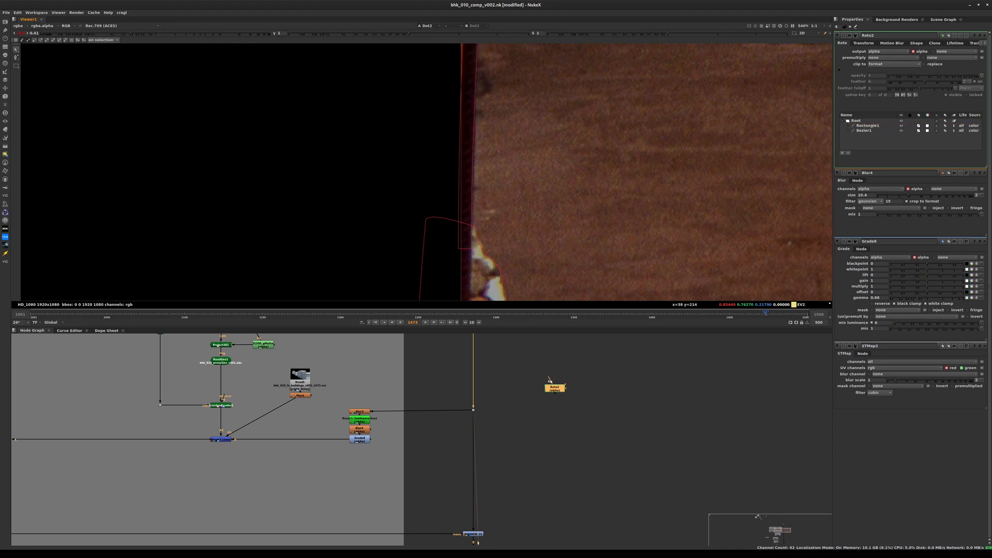
click(471, 248)
click(471, 248)
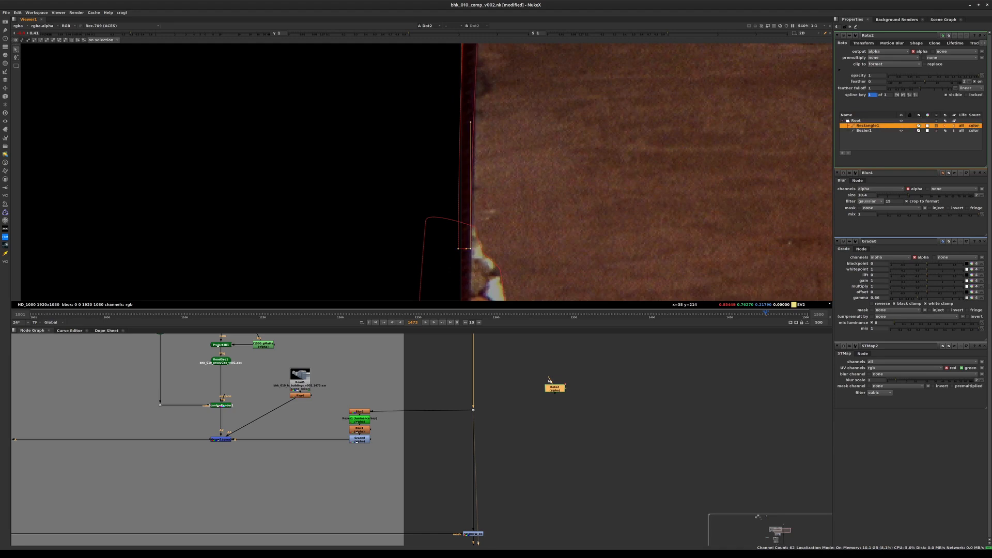
drag(470, 122, 475, 127)
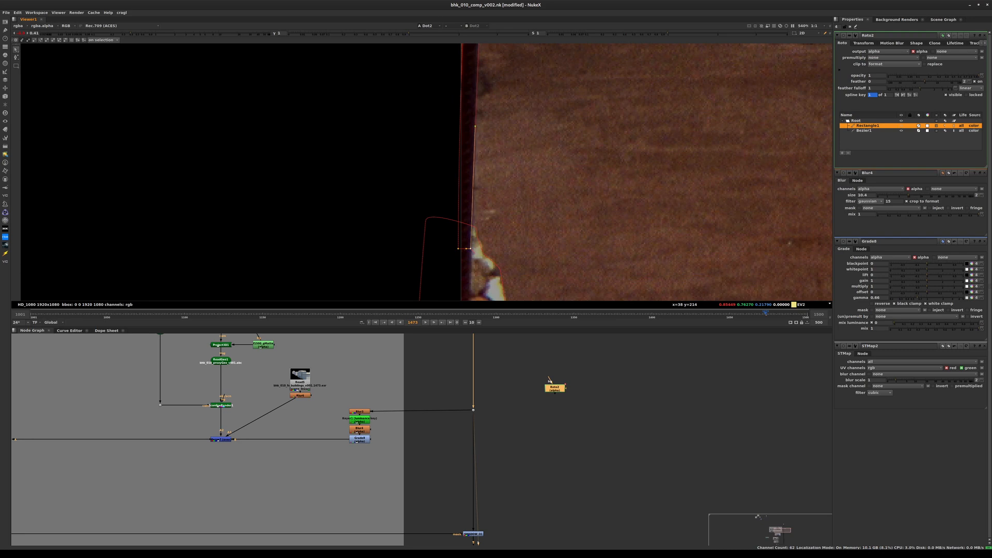
scroll(546, 167, down, 2)
middle_drag(546, 167, 447, 269)
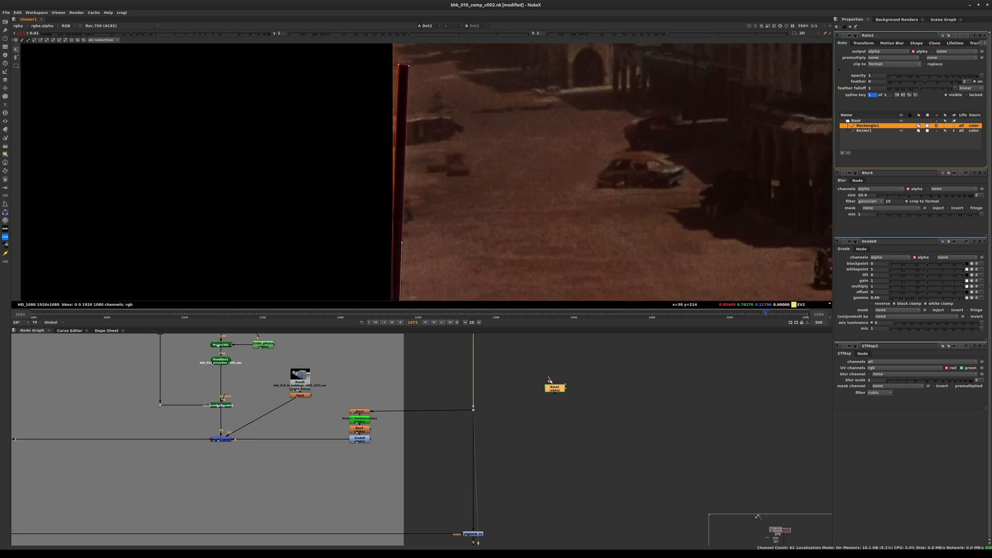
scroll(429, 171, up, 2)
key(ctrl+s)
Rename the Roto node SL_wallRoto, save the script, and move the node slightly lower in the node graph
key(n)
text(wallRoto)
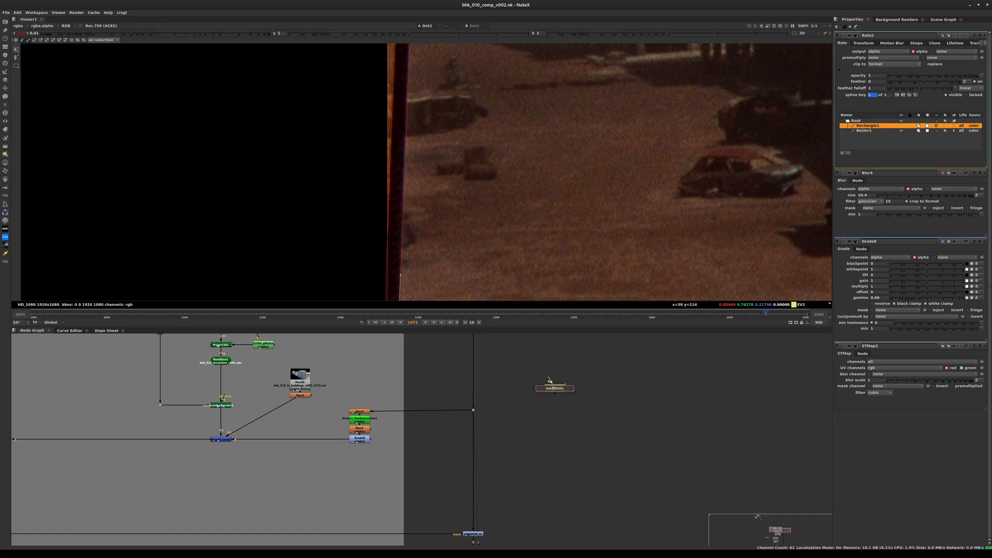
text(SL_)
key(Return)
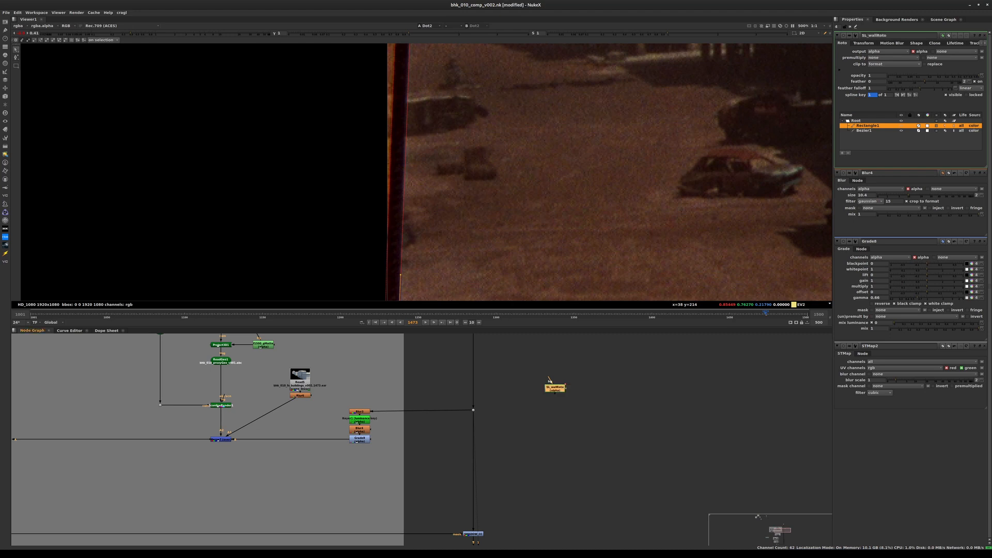
click(509, 361)
key(ctrl+s)
drag(509, 361, 627, 409)
drag(554, 388, 547, 413)
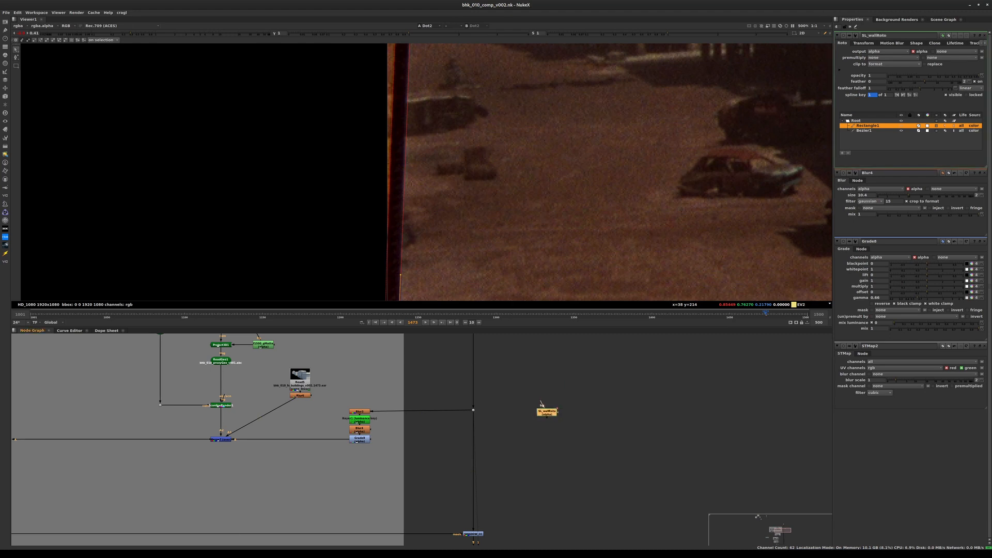
Review the node layout and how the two roto shapes cover the post and the roof edge
middle_drag(584, 413, 521, 472)
click(520, 471)
scroll(629, 394, down, 3)
scroll(801, 212, down, 6)
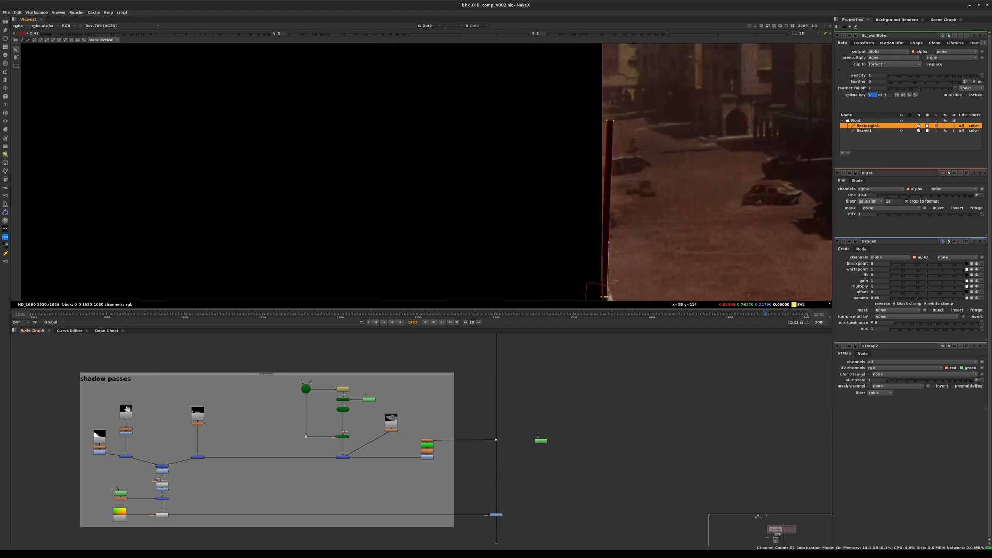
middle_drag(800, 212, 677, 146)
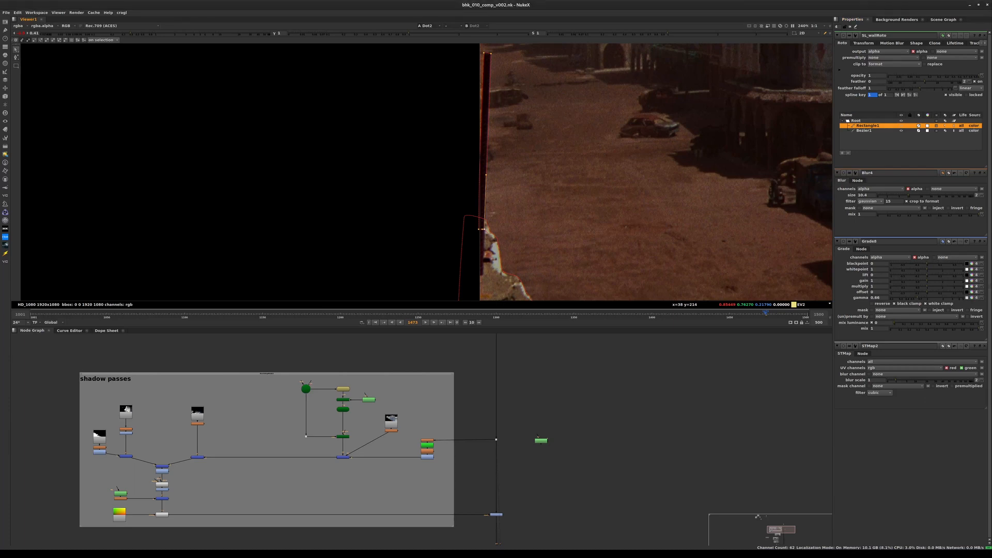
middle_drag(503, 272, 455, 191)
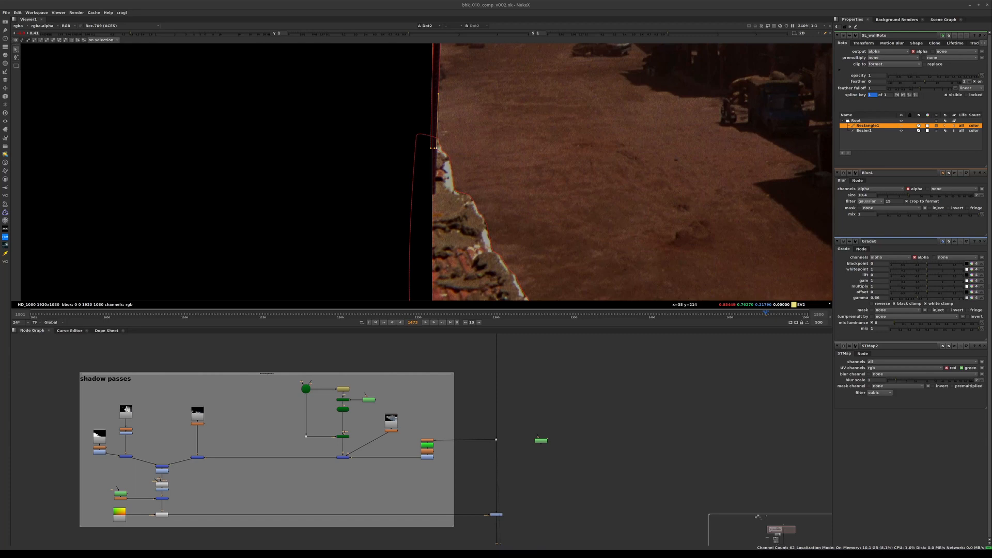
scroll(476, 186, down, 2)
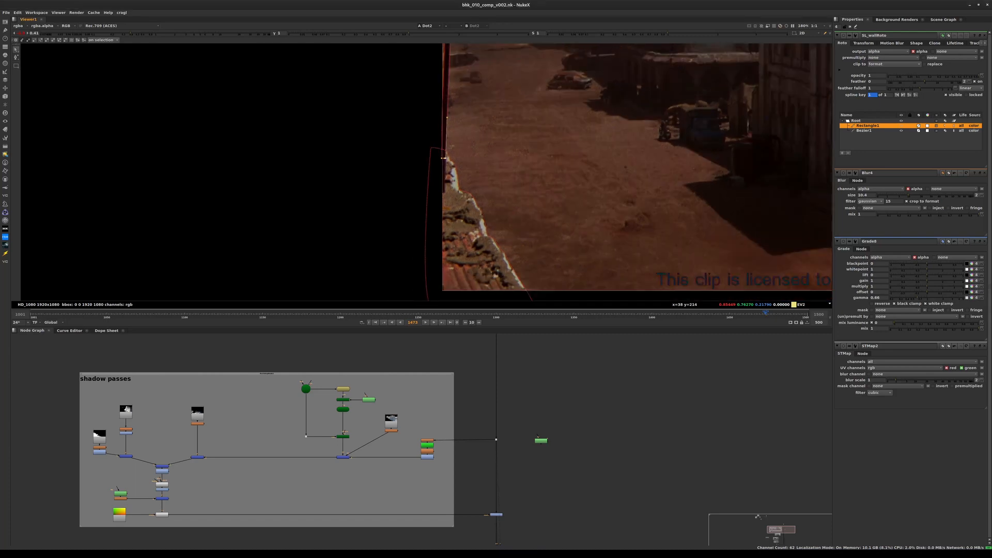
Add a Tracker node fed by the Read9 plate and close the other nodes' properties
middle_drag(465, 382, 400, 498)
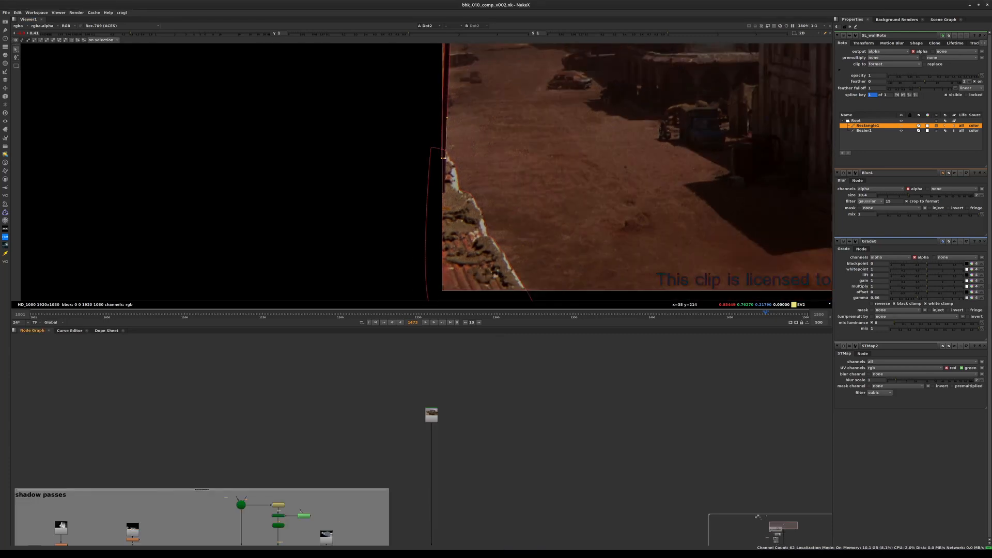
scroll(442, 416, up, 5)
key(ctrl+t)
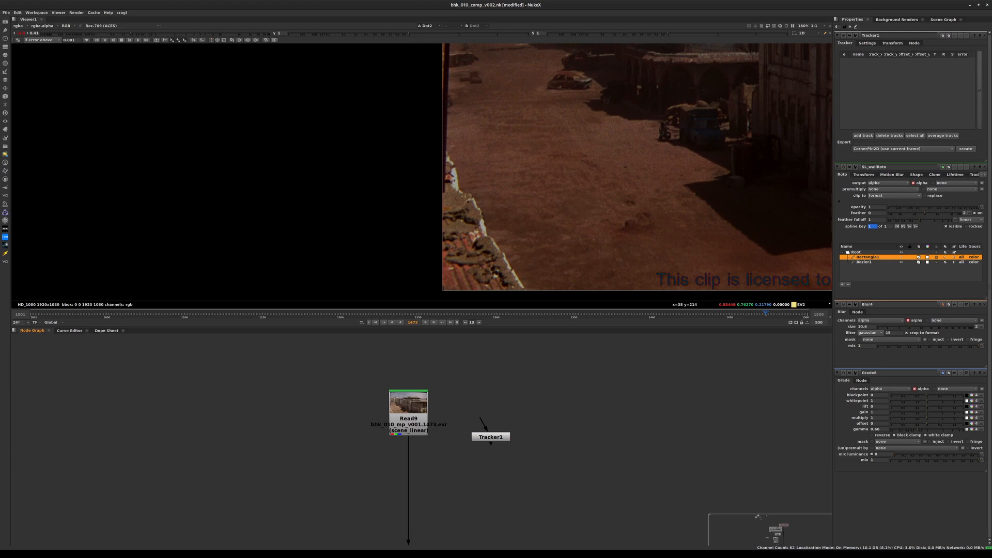
drag(481, 419, 403, 430)
drag(418, 472, 574, 408)
drag(490, 437, 492, 540)
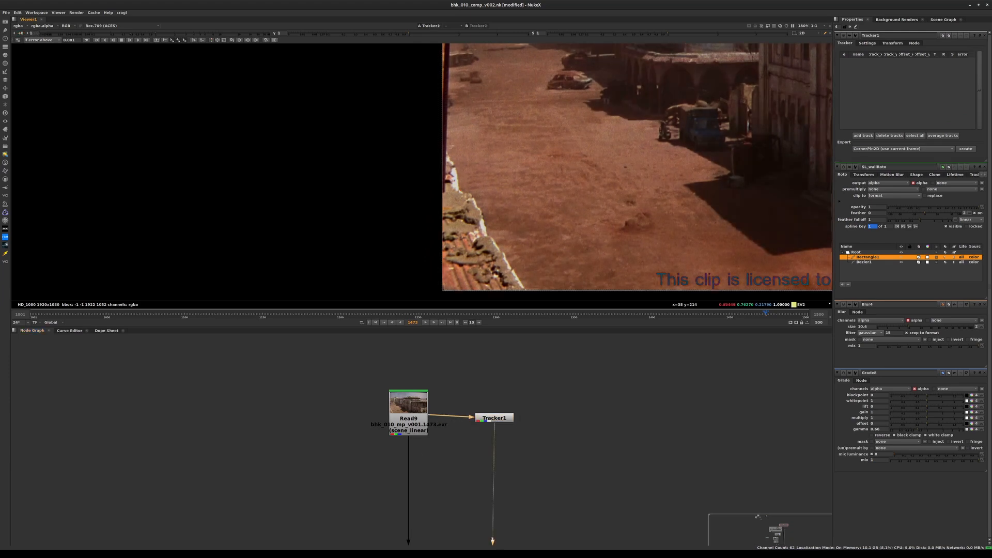
ctrl+shift+click(984, 36)
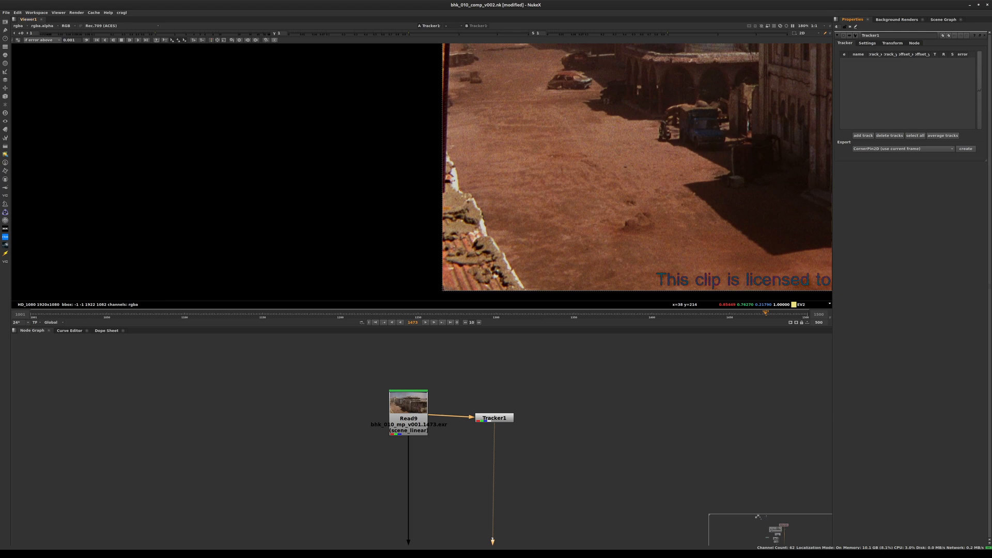
Add a track on the roof beside the dark crevice and white patch, and tighten its tracking boxes around that detail
click(863, 135)
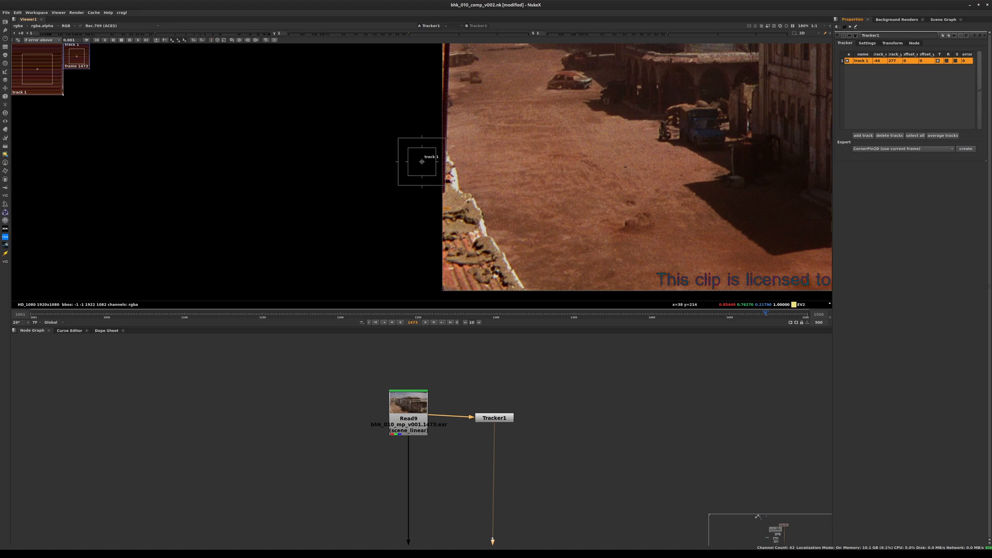
drag(422, 162, 468, 223)
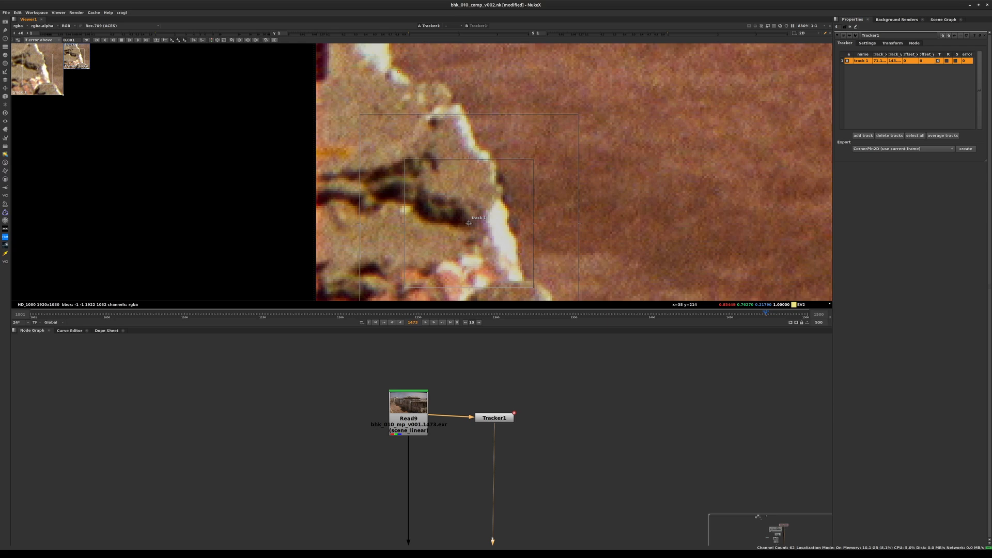
middle_drag(517, 270, 514, 256)
drag(531, 273, 509, 251)
key(Home)
middle_drag(467, 209, 514, 186)
scroll(735, 171, up, 2)
scroll(508, 190, down, 3)
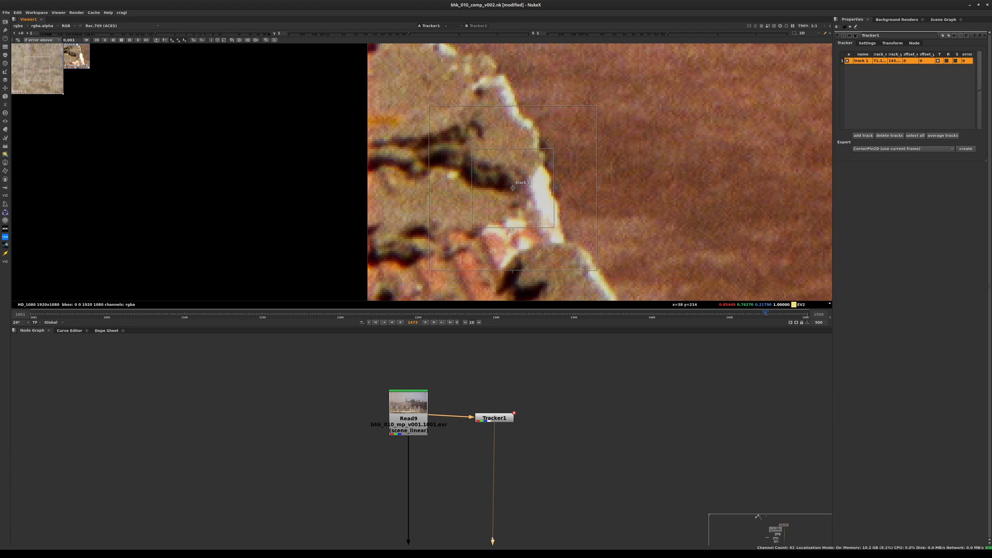
drag(554, 227, 550, 225)
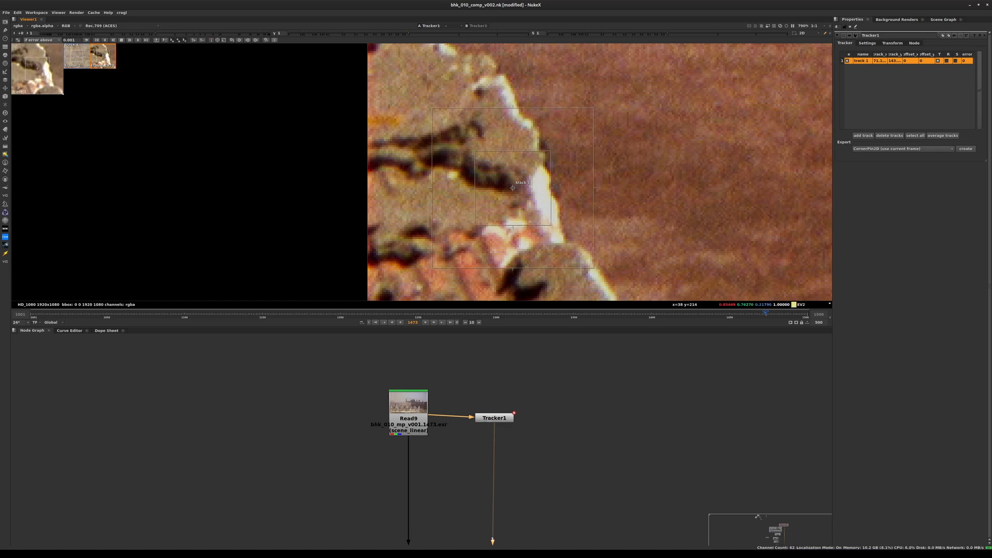
Save the script, track the roof point forward from frame 1473, and step back to frame 1493 near the image edge
key(ctrl+s)
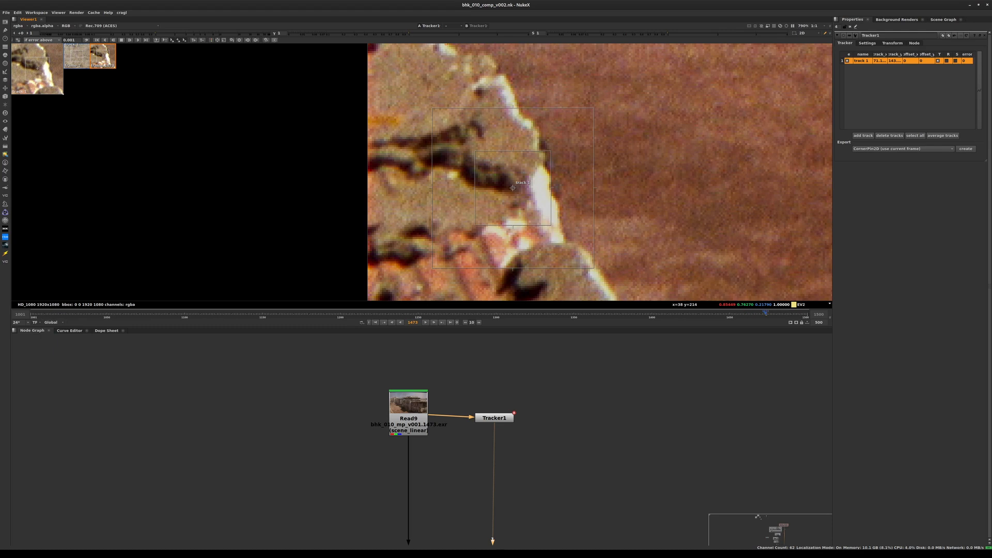
key(z)
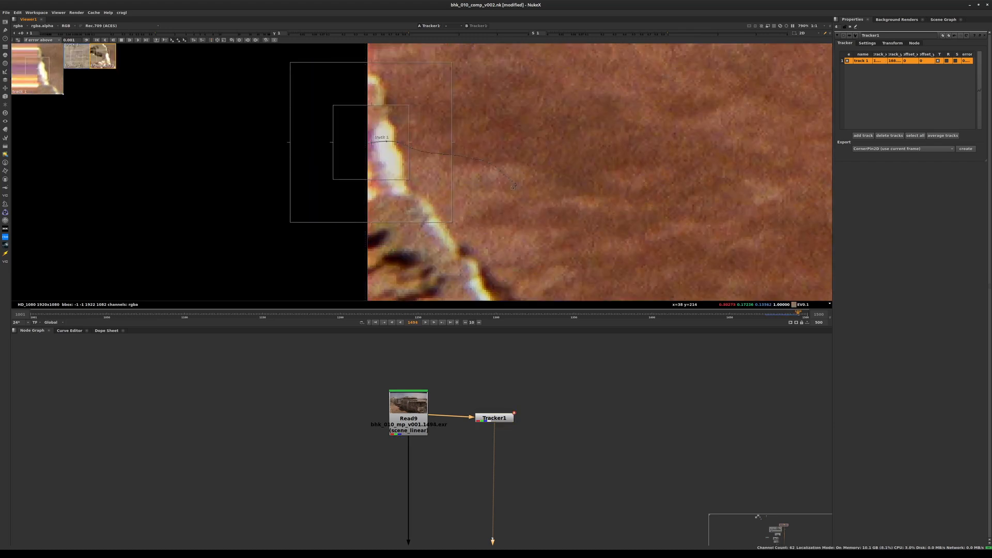
key(z)
key(z)
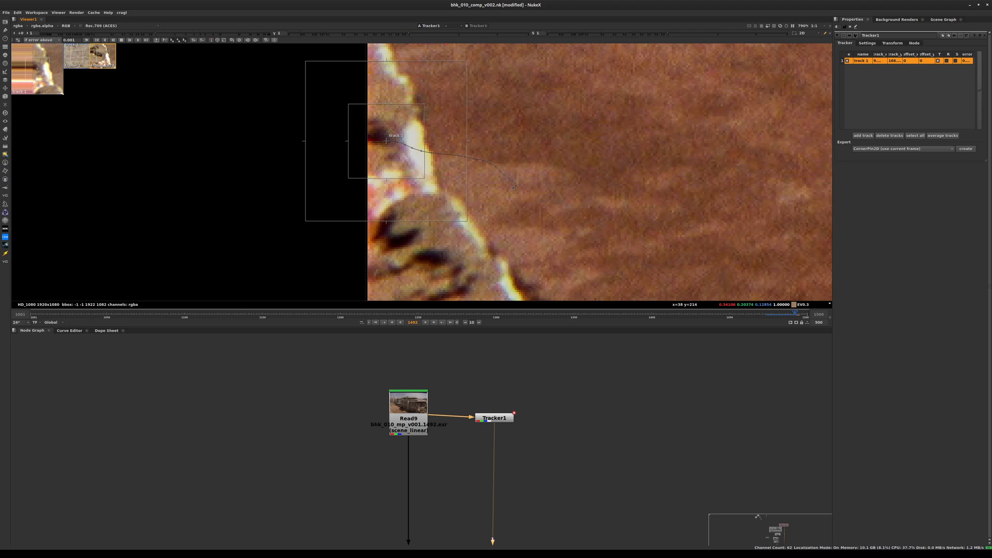
key(c)
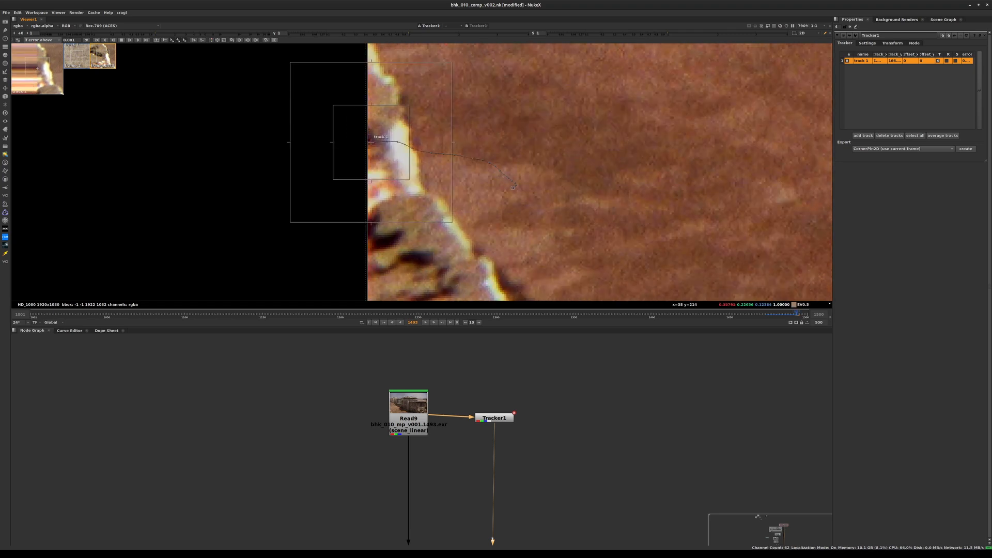
At frame 1493, offset track 1's boxes onto the roof-edge detail further down, and track forward to frame 1497
scroll(481, 192, down, 6)
key(ctrl+s)
middle_drag(467, 135, 378, 126)
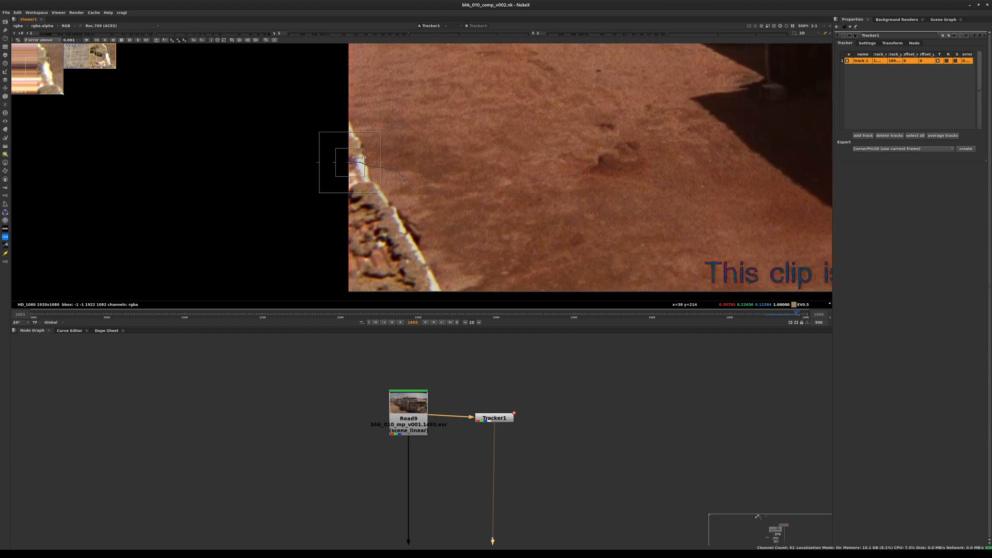
ctrl+drag(349, 163, 381, 206)
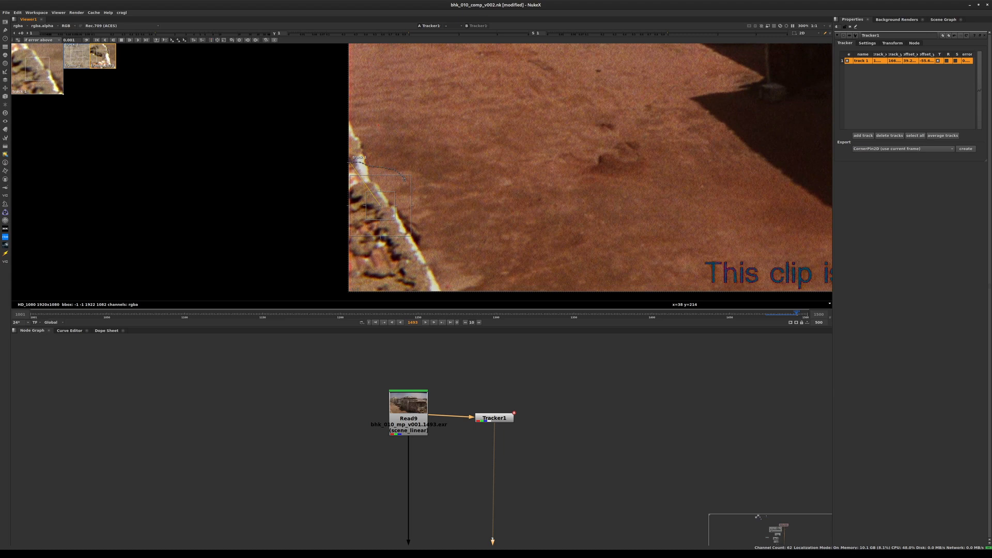
ctrl+drag(380, 206, 372, 209)
middle_drag(387, 208, 393, 206)
scroll(394, 205, up, 4)
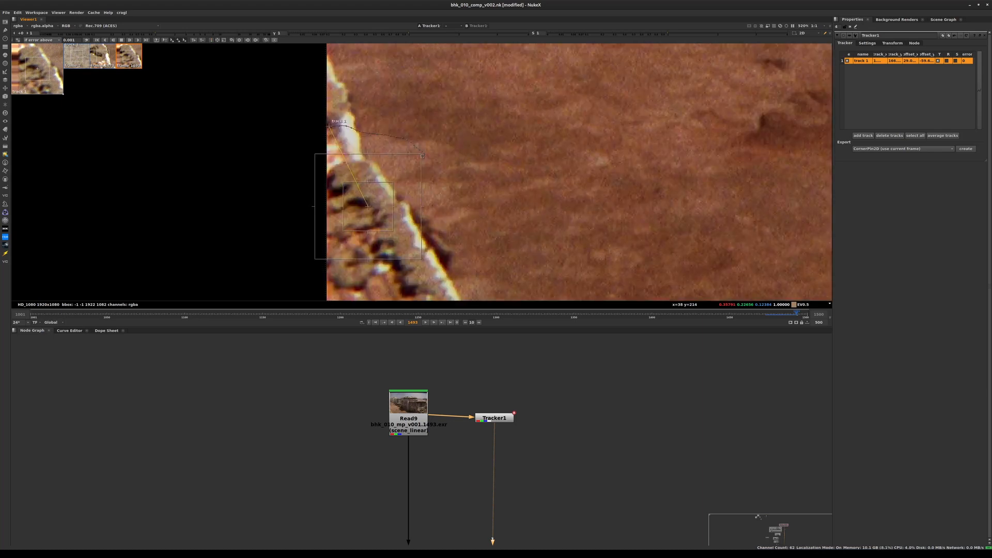
key(v)
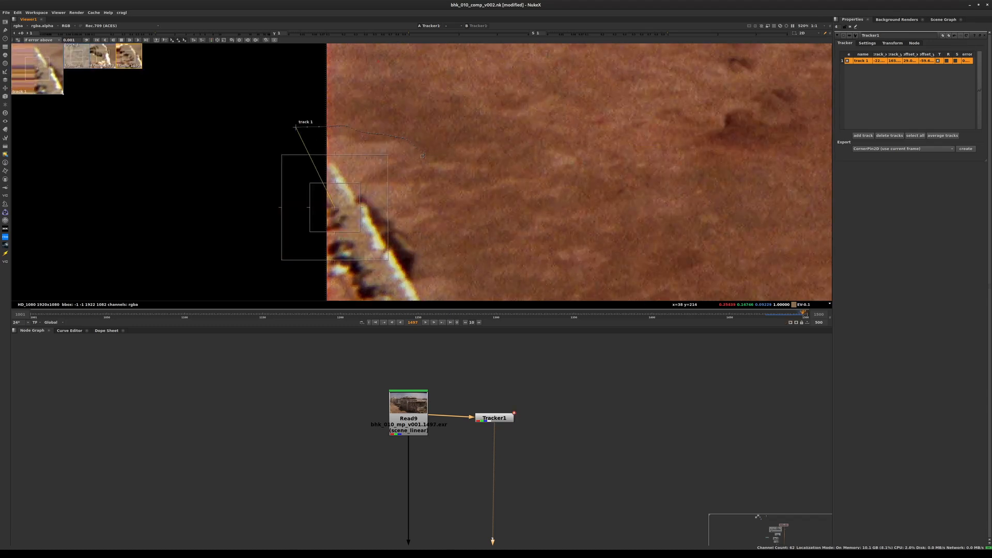
At frame 1497, offset the tracking boxes further down onto the dark roof crevice and track forward to frame 1500
middle_drag(379, 176, 465, 128)
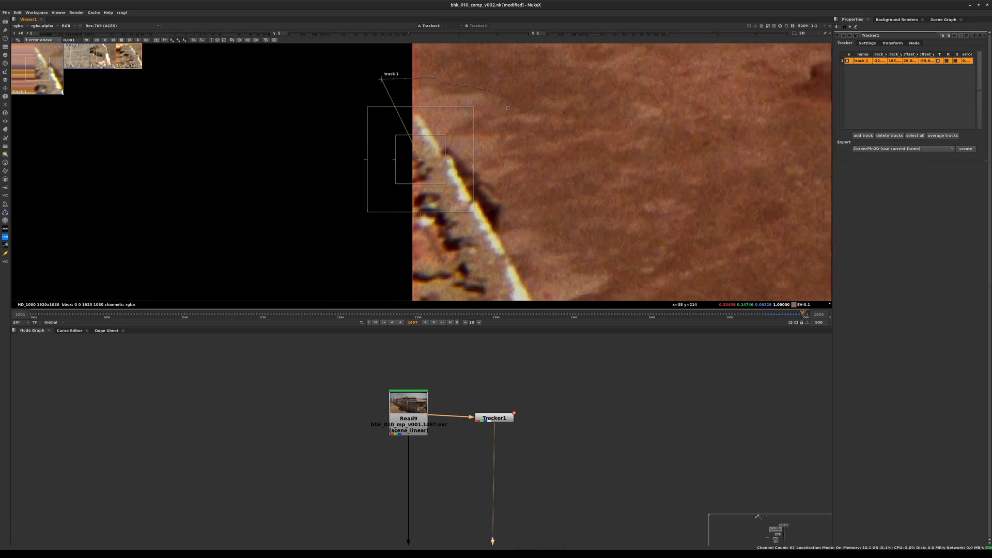
ctrl+drag(421, 159, 457, 240)
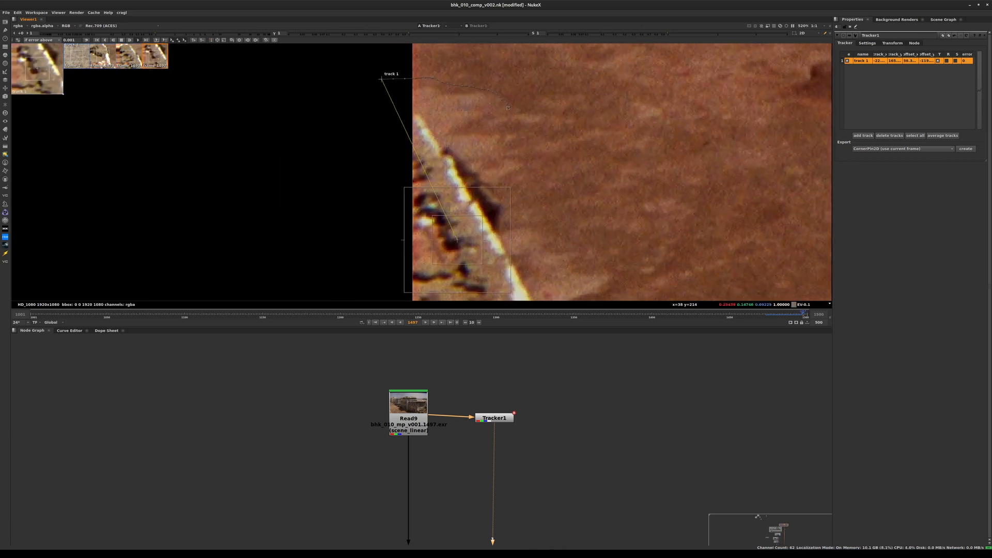
key(v)
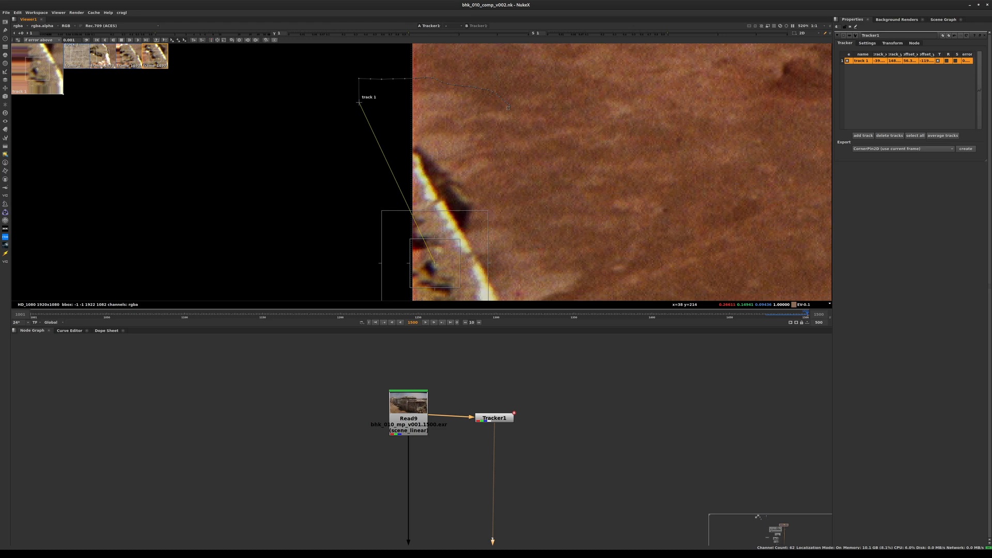
Tighten the offset tracking boxes and reposition track 1 at frame 1500 so it matches the roof detail in frame 1499
key(Left)
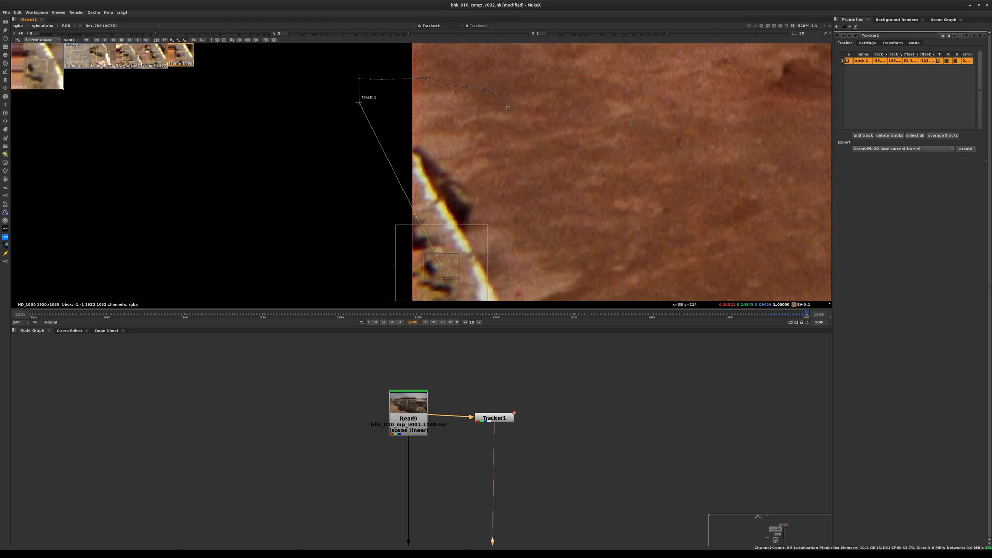
key(Left)
key(Right)
key(Left)
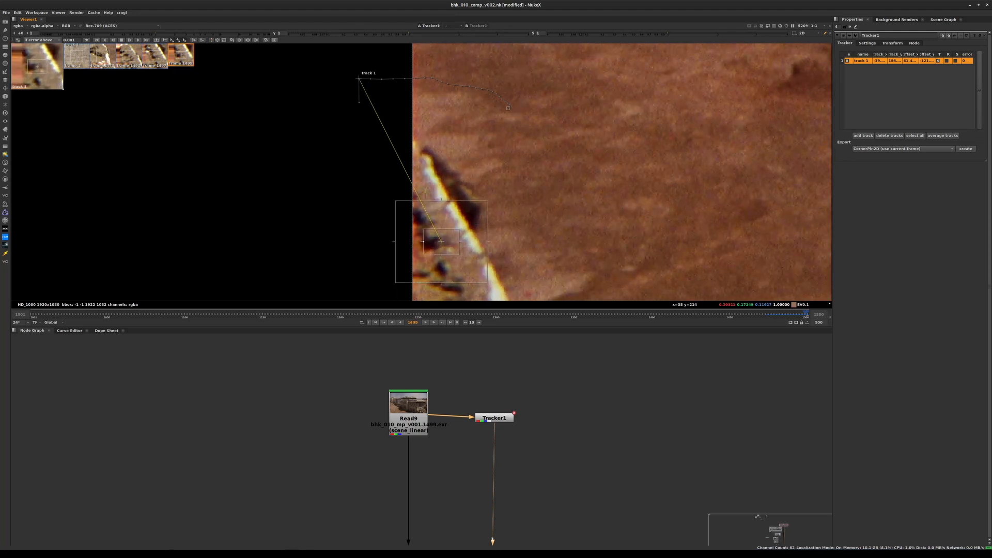
key(Right)
drag(441, 265, 431, 242)
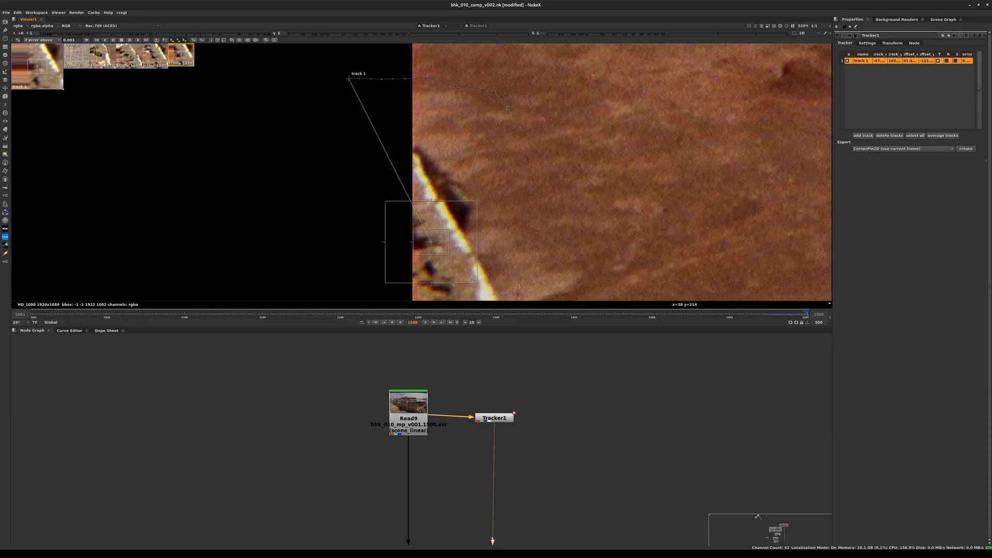
scroll(356, 76, up, 5)
drag(328, 83, 333, 83)
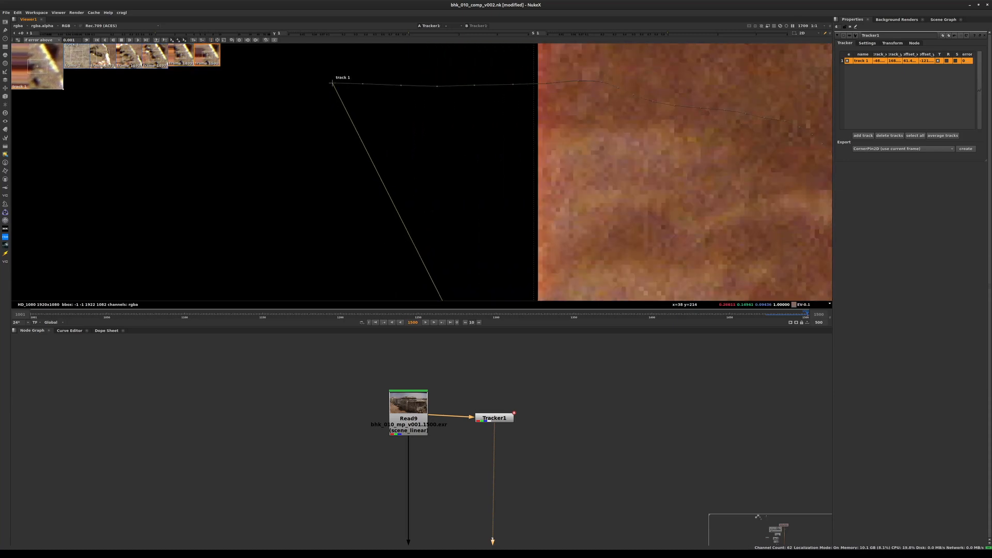
scroll(371, 87, up, 2)
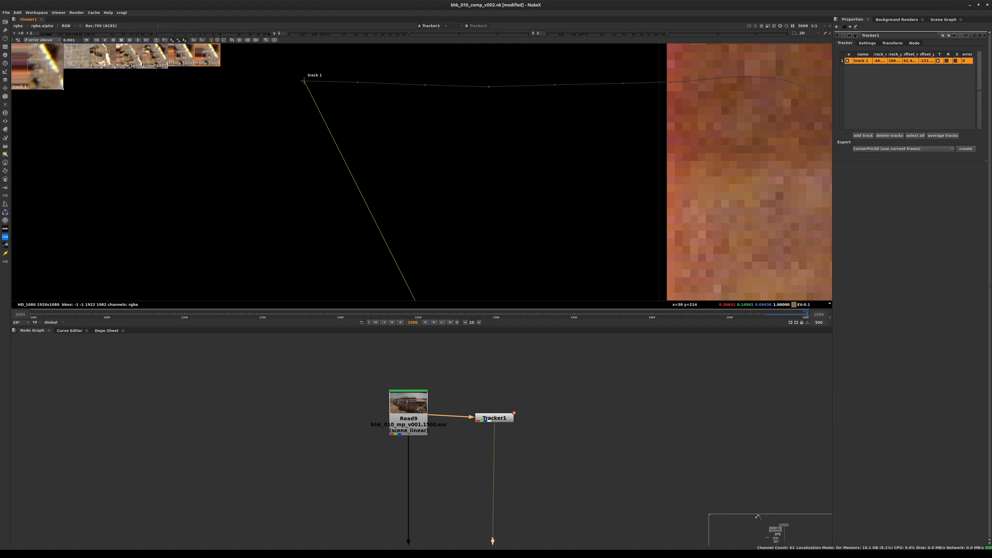
drag(304, 81, 300, 80)
scroll(525, 163, down, 6)
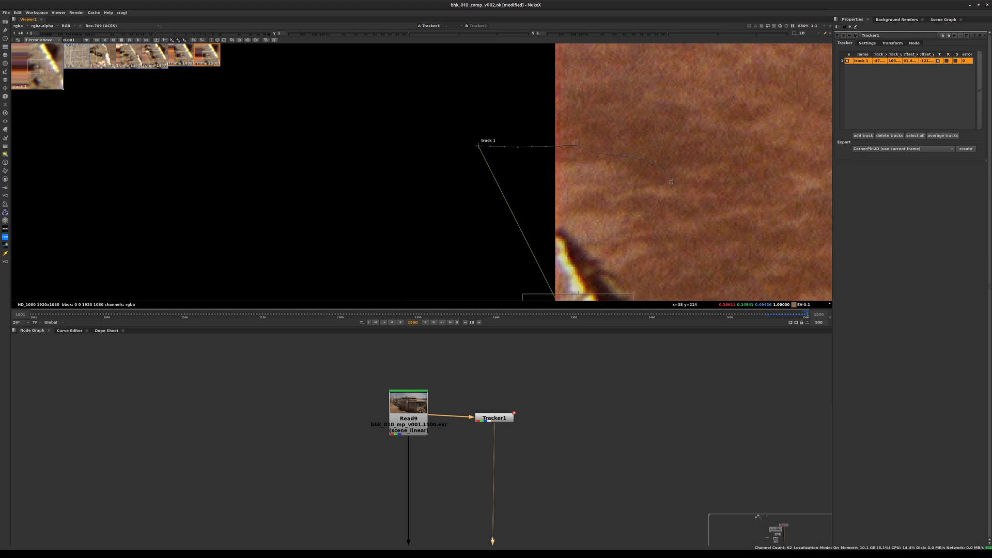
middle_drag(526, 163, 505, 148)
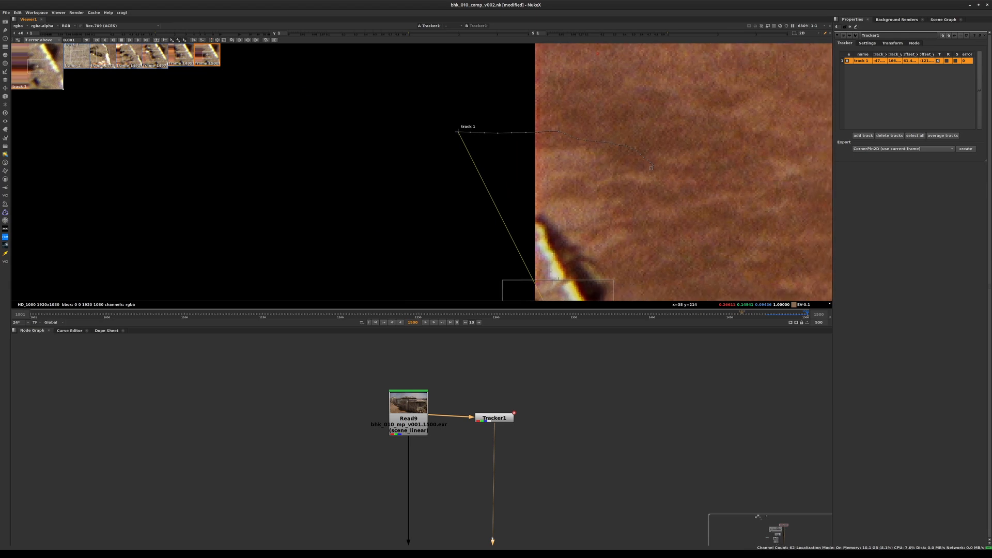
Return to frame 1473, save the script, and track the roof point backward, stopping the analysis partway
click(650, 168)
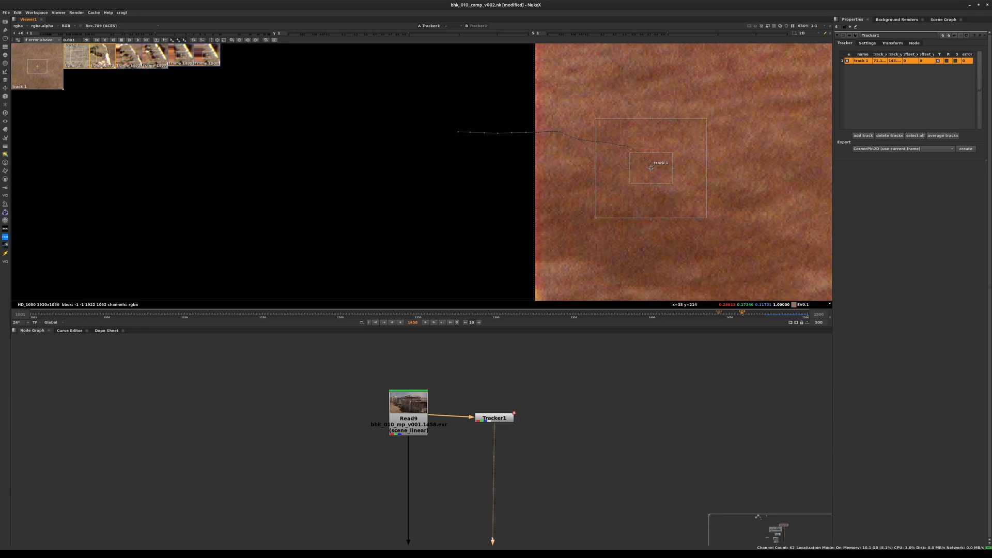
drag(728, 313, 720, 314)
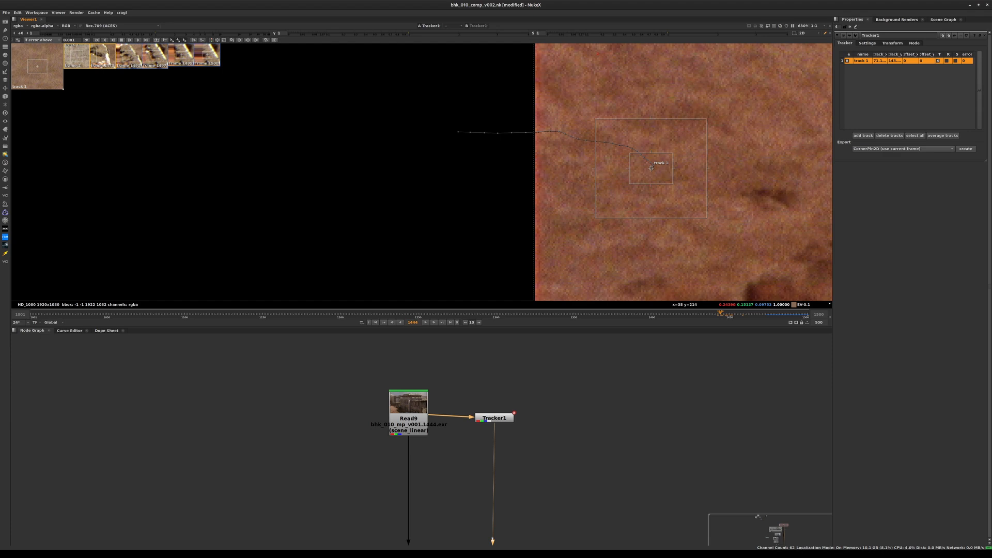
click(765, 314)
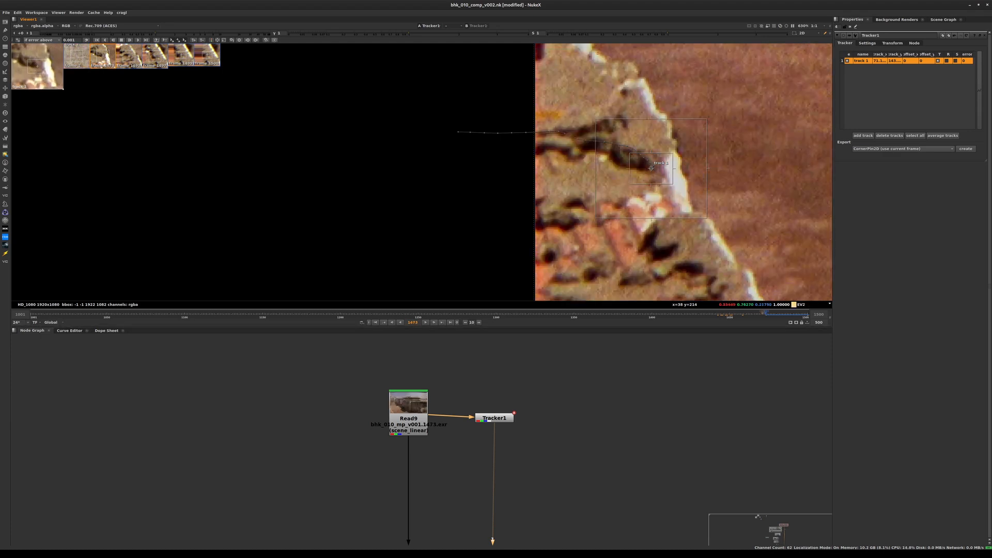
key(ctrl+s)
middle_drag(612, 189, 599, 158)
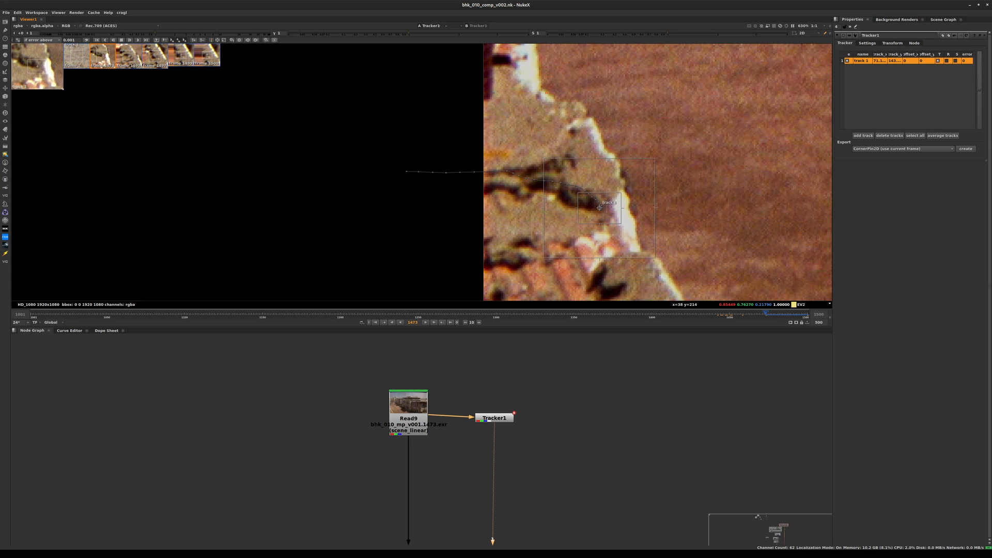
key(z)
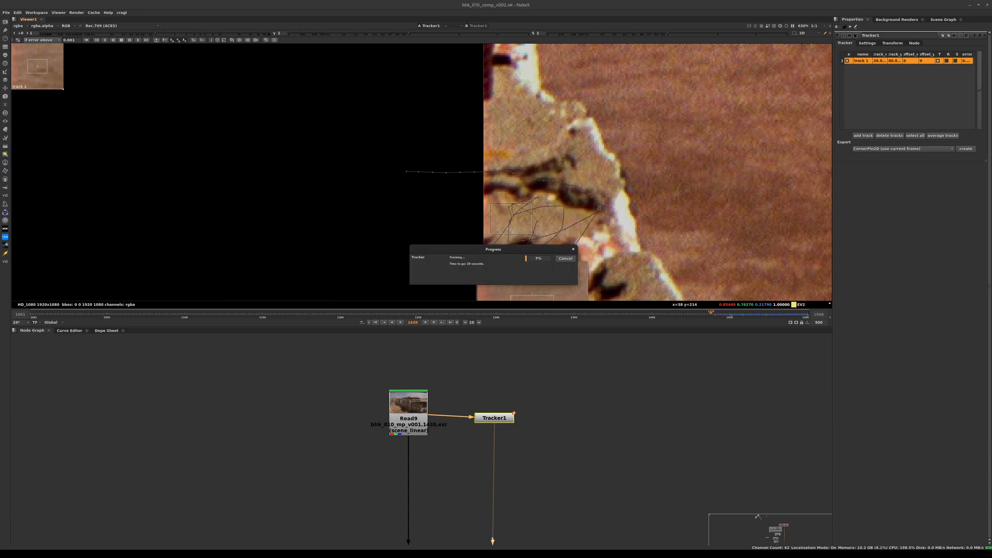
key(Escape)
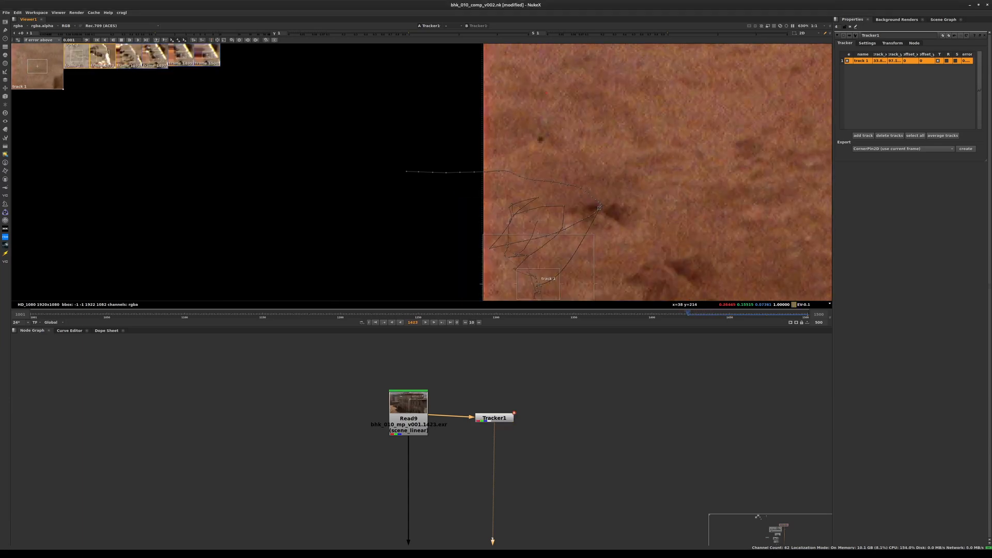
Step through the backward-tracked frames and examine where track 1 leaves the roof detail
key(Right)
key(Right)
key(Right)
key(Right)
key(Right)
key(Right)
key(Right)
key(Right)
key(Right)
key(Right)
key(Right)
key(Right)
key(Right)
key(Right)
key(Right)
key(Right)
key(Right)
key(Right)
key(Right)
key(Right)
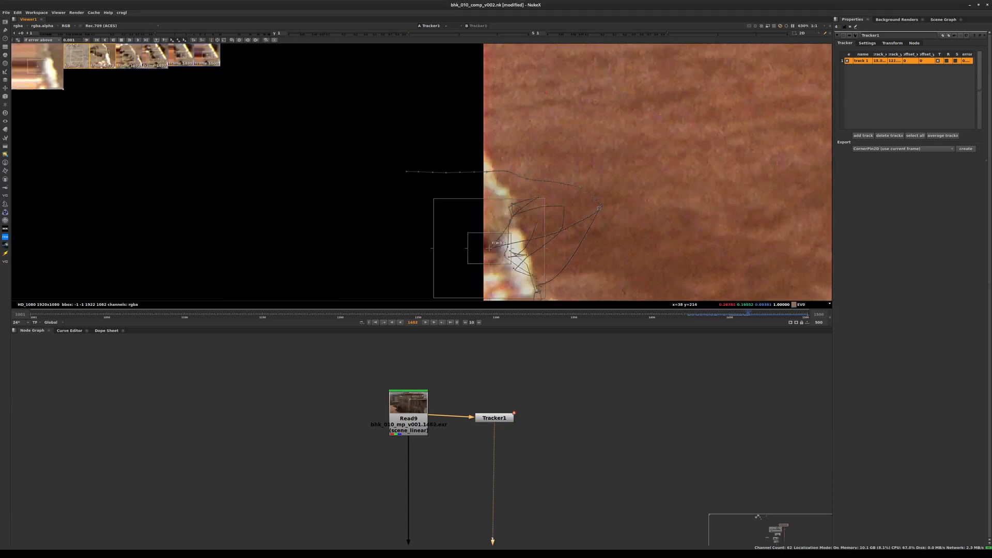
key(Left)
key(Left)
key(Left)
key(Left)
key(Left)
key(Left)
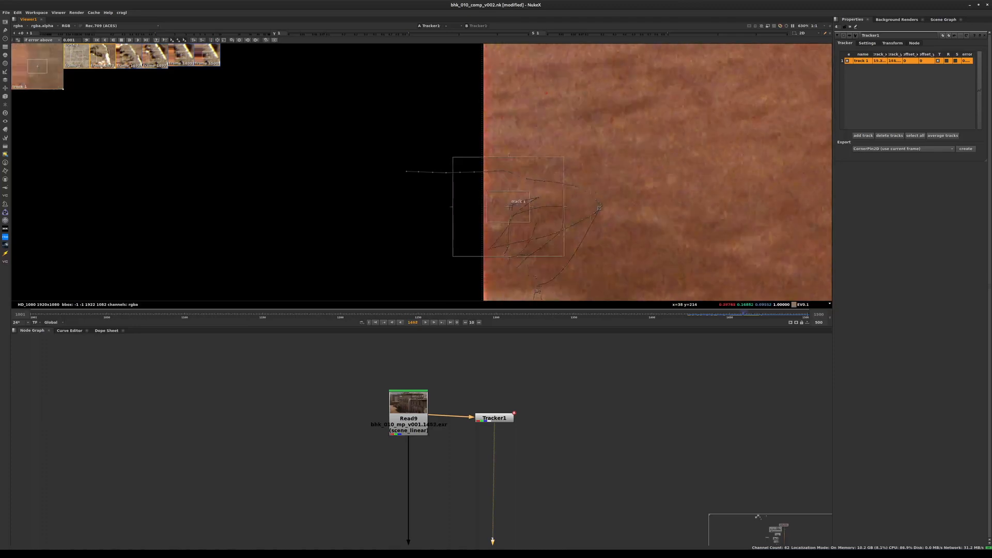
key(Left)
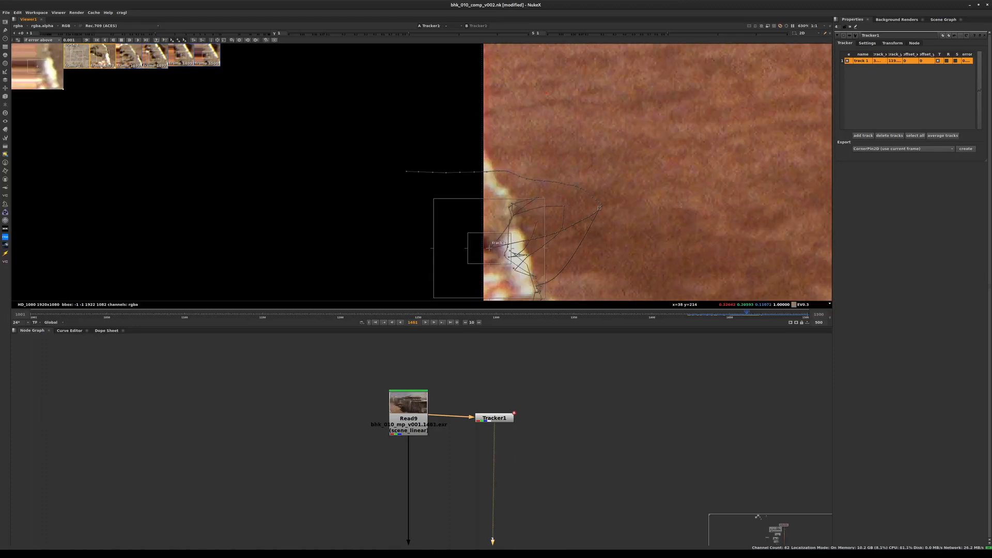
key(Right)
key(Left)
scroll(629, 201, down, 1)
scroll(629, 200, up, 7)
scroll(629, 200, down, 7)
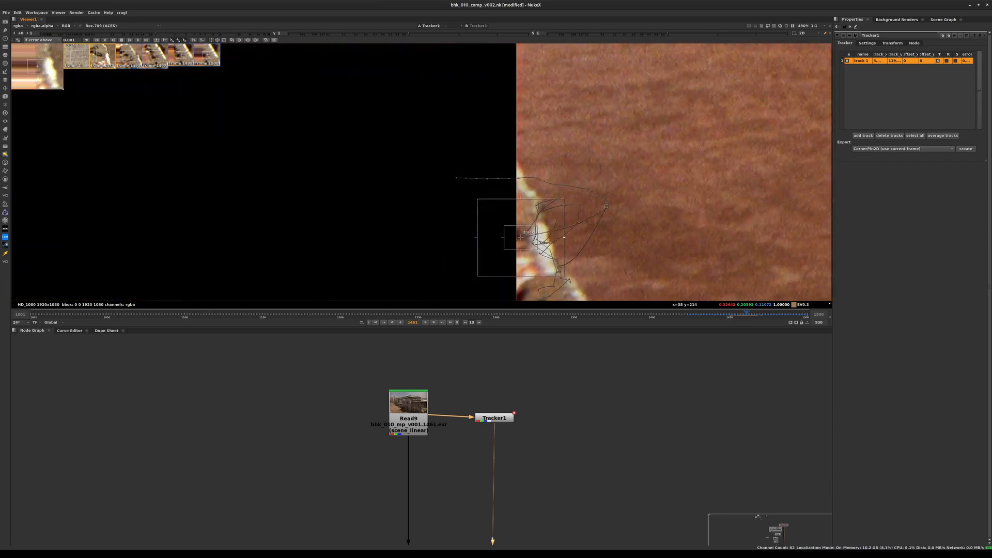
Look over Tracker1's animation curves, and bring its keyframes into view in the Dope Sheet
click(69, 331)
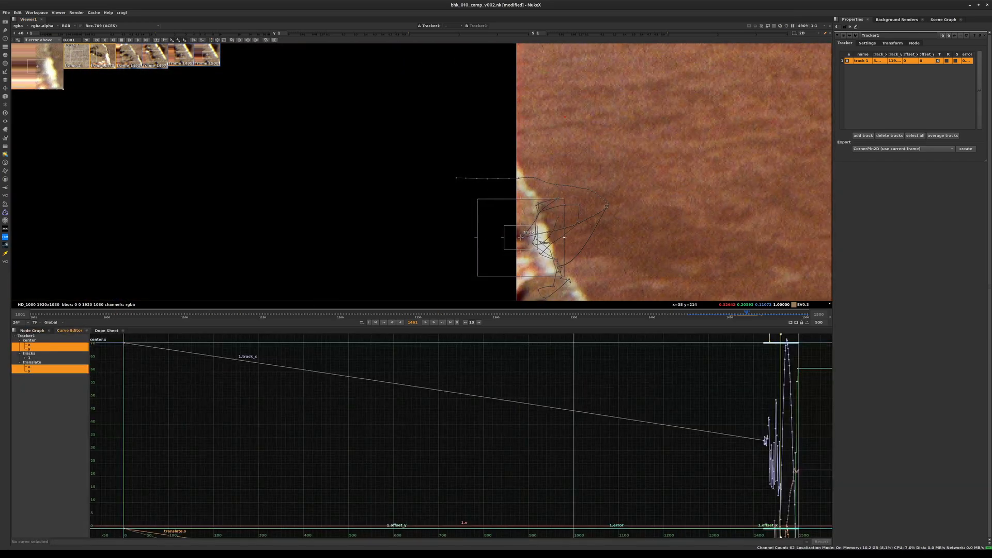
click(107, 330)
middle_drag(672, 434, 509, 434)
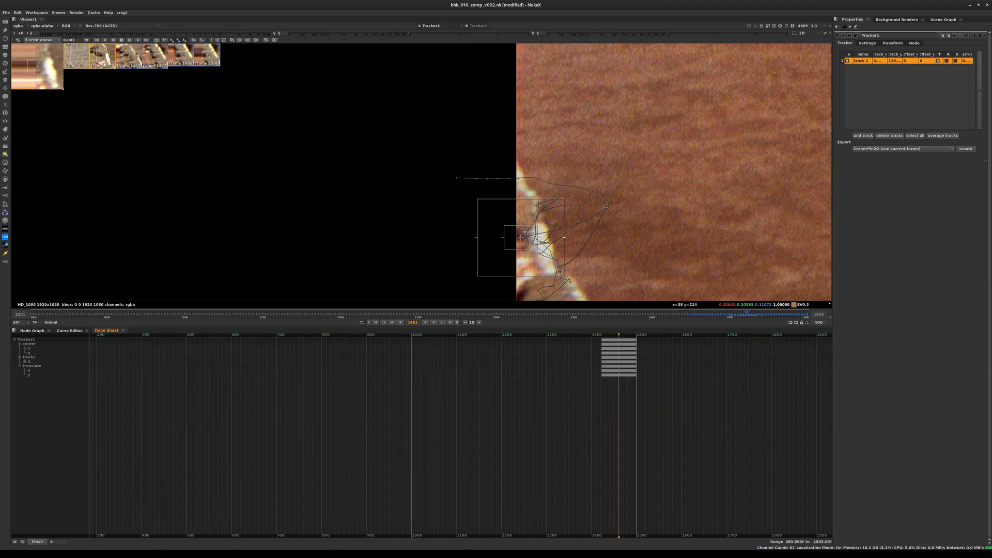
Compare the frames around 1461 closely to find the last usable track position, and deselect track 1
key(Left)
key(Left)
key(Left)
key(Right)
key(Right)
key(Left)
key(Left)
key(Left)
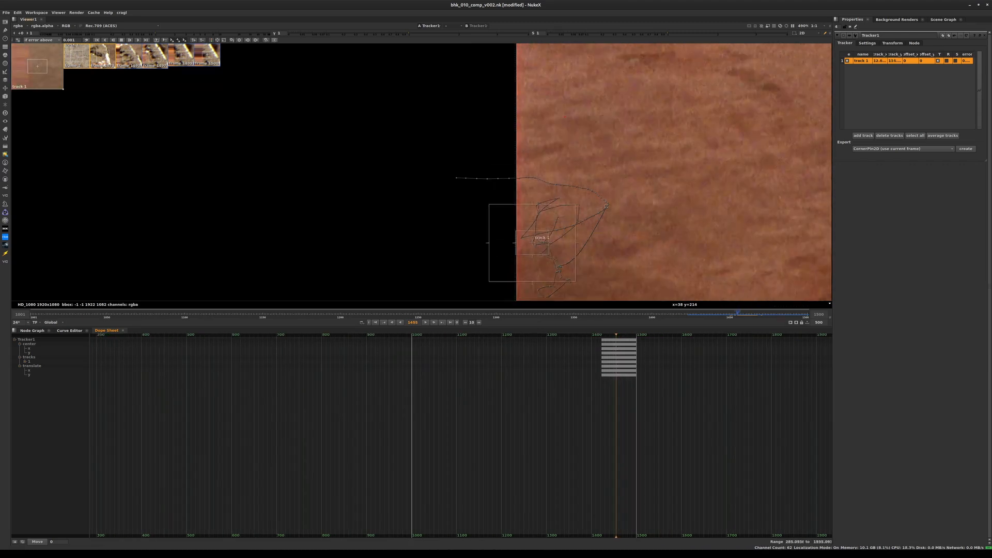
key(Right)
key(Right)
key(Right)
key(Right)
key(Left)
key(Right)
key(Right)
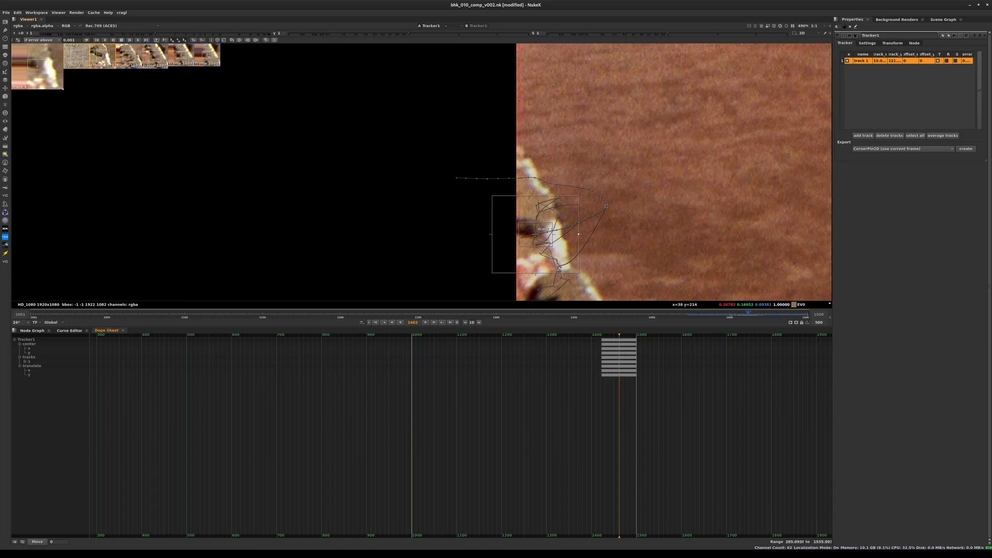
scroll(525, 244, up, 12)
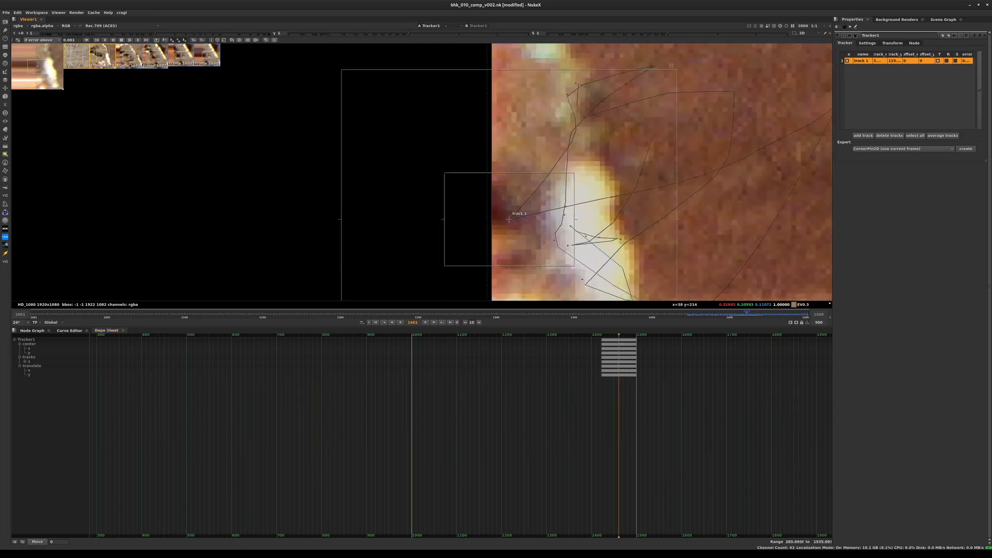
scroll(525, 244, down, 4)
key(Left)
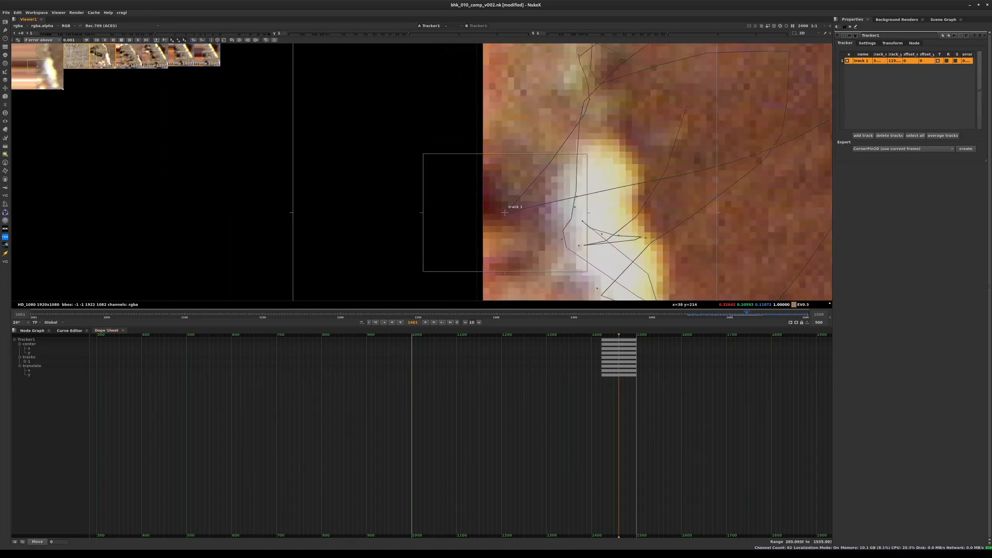
click(722, 245)
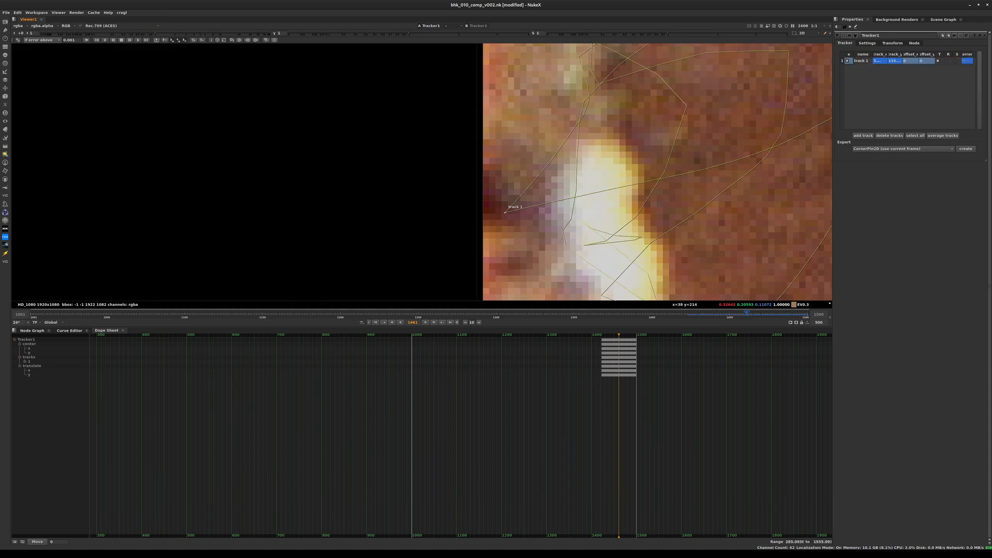
Compare frames 1460 to 1462 closely to judge where track 1 still sits on the roof detail
scroll(700, 173, down, 5)
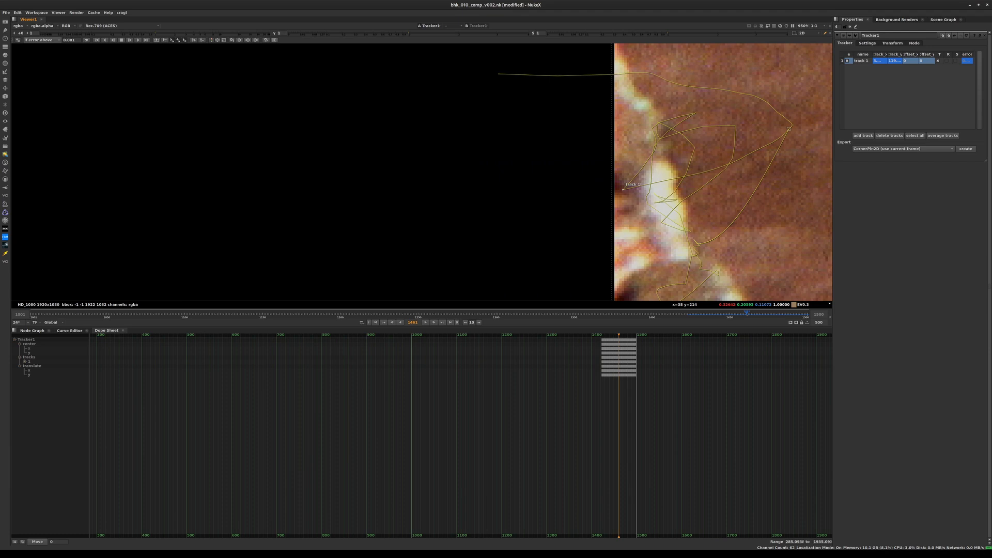
key(Right)
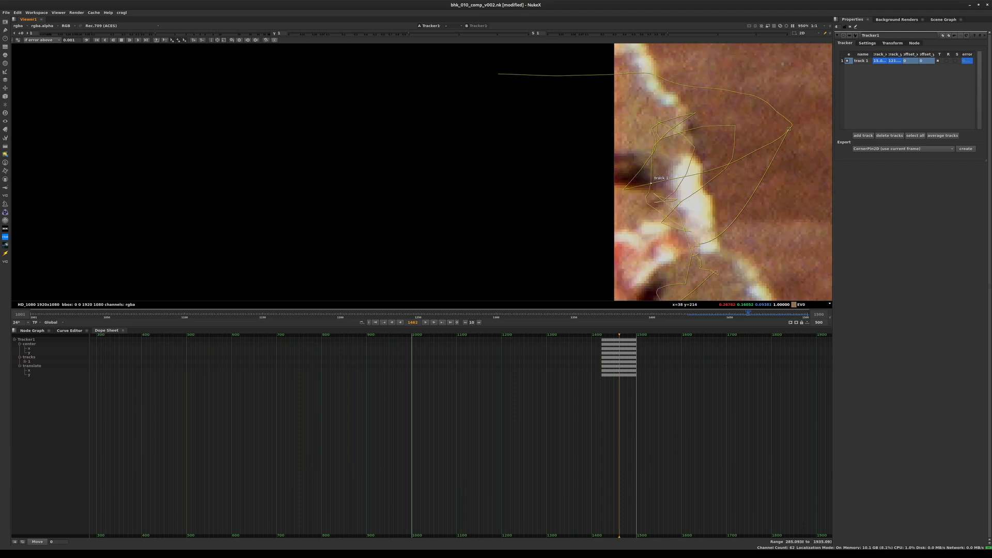
key(Left)
key(Left)
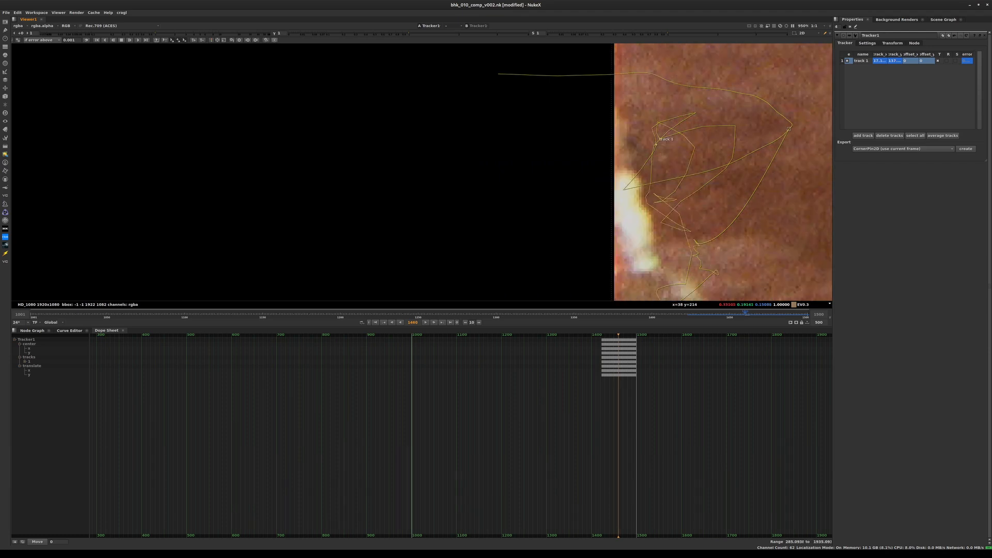
key(Right)
key(Left)
key(Right)
key(Left)
key(Right)
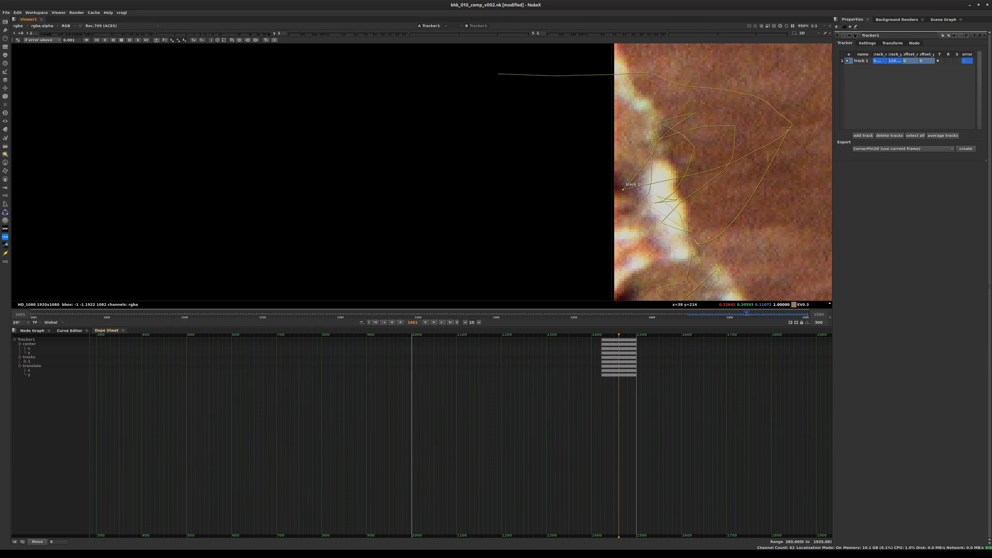
Delete Tracker1's keyframes at frame 1460 and earlier in the Dope Sheet
scroll(569, 439, up, 5)
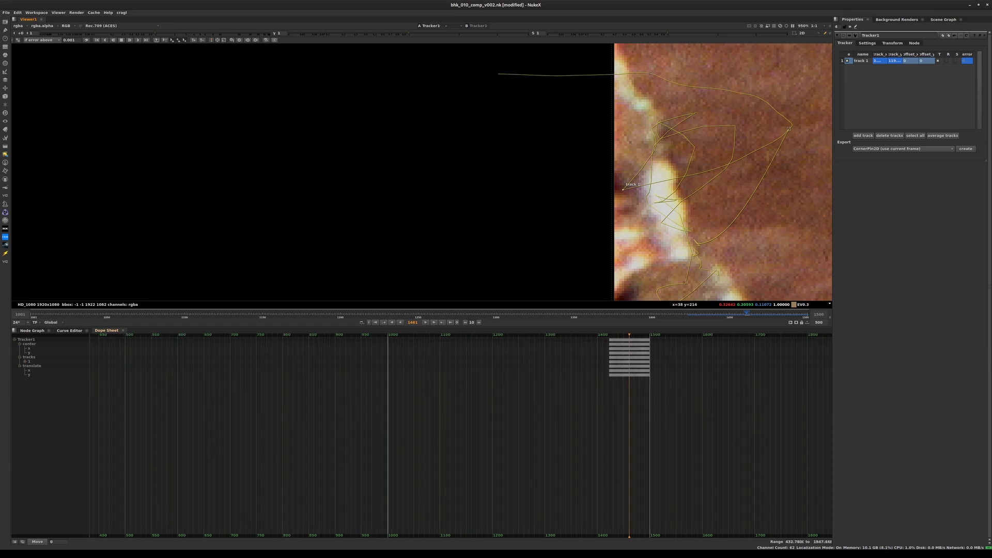
drag(582, 440, 650, 334)
scroll(649, 341, up, 8)
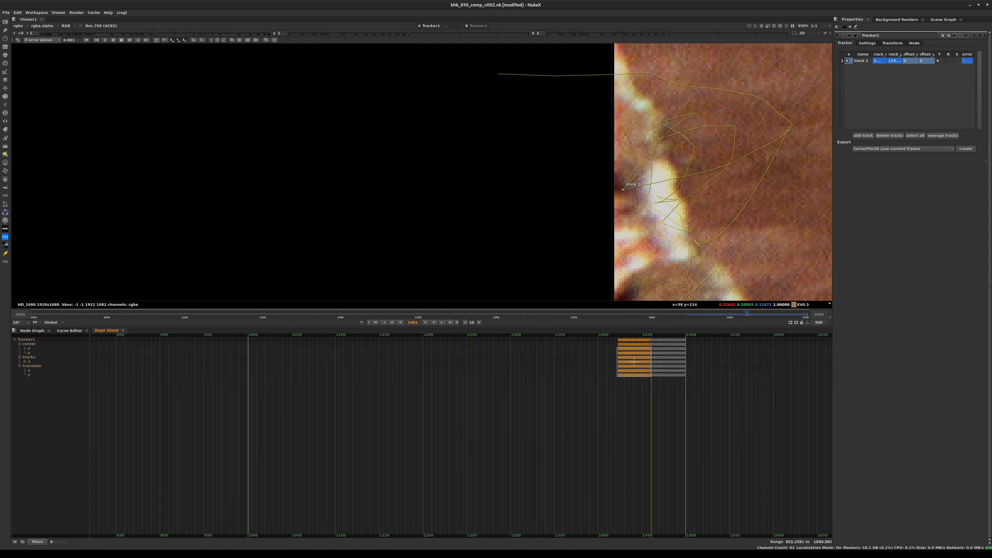
scroll(589, 361, up, 5)
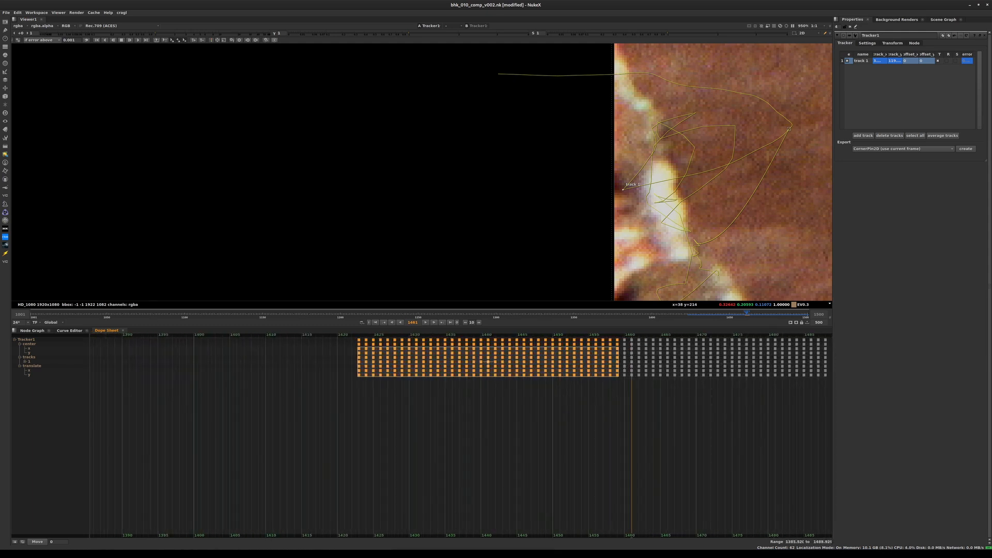
scroll(488, 362, down, 1)
key(Delete)
drag(590, 410, 626, 334)
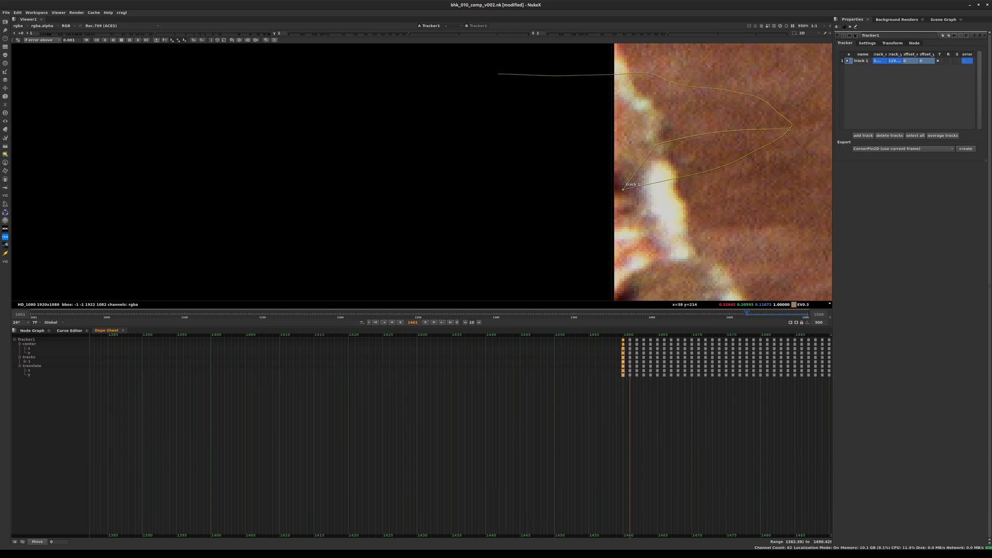
key(Delete)
Return to the Node Graph, reselect track 1 of Tracker1, and check the frames around 1461, ending on frame 1462
click(32, 330)
click(493, 418)
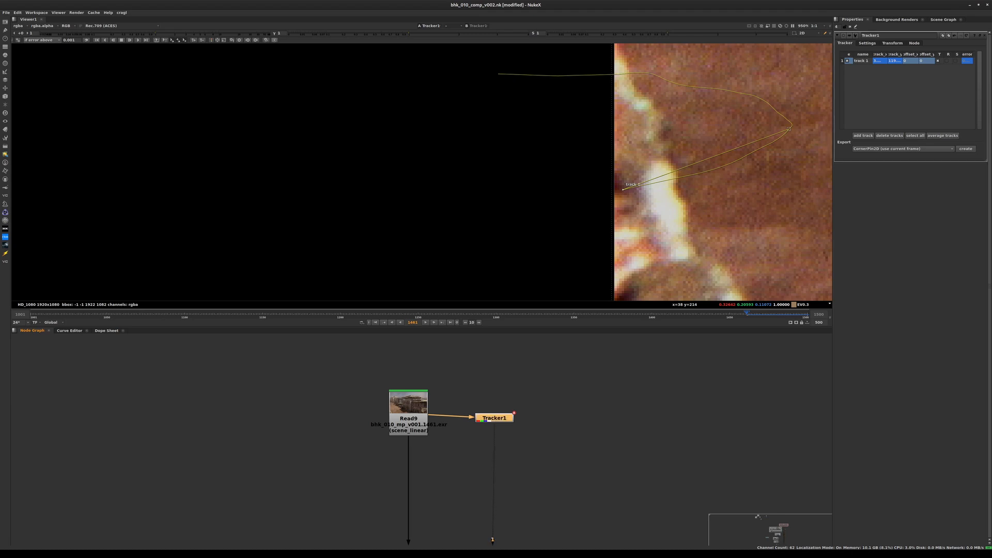
click(861, 61)
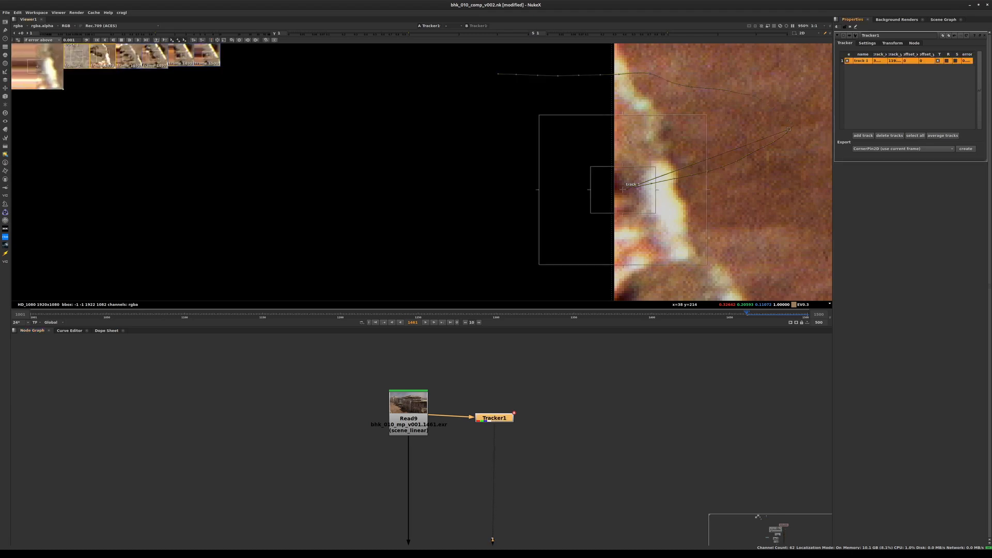
key(Right)
key(Right)
key(Left)
key(Left)
key(Right)
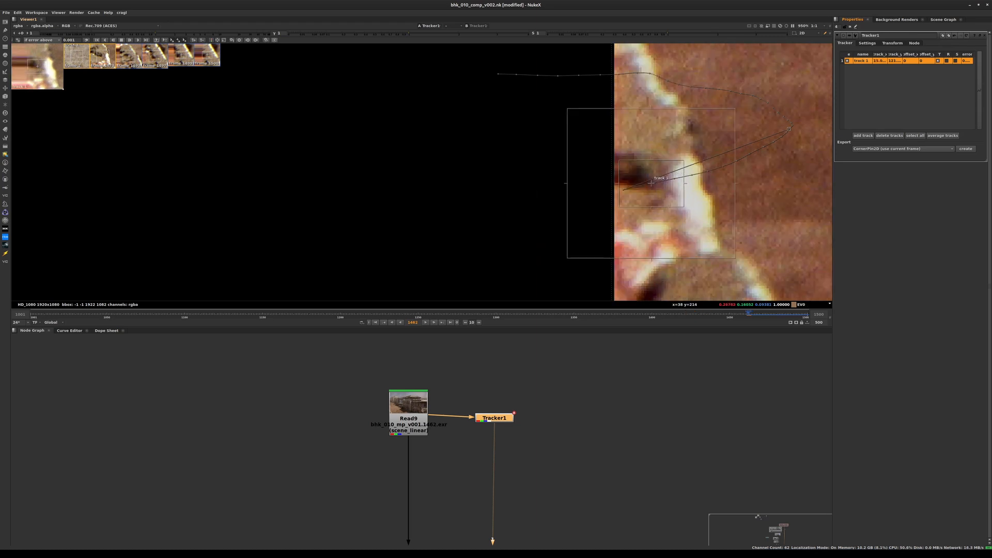
Offset track 1 at frame 1462 to the pale roof edge farther down, and track it backward
scroll(443, 177, down, 7)
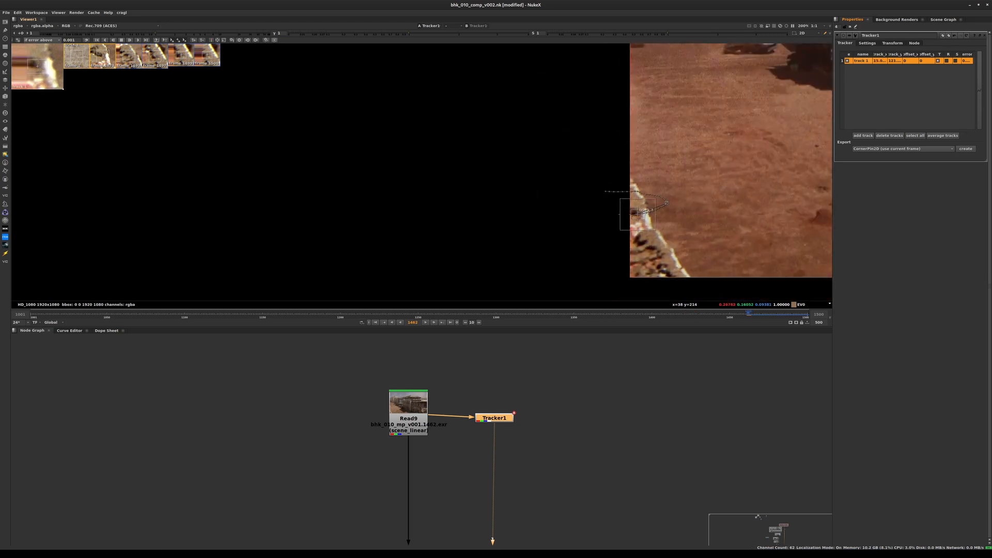
scroll(496, 183, up, 5)
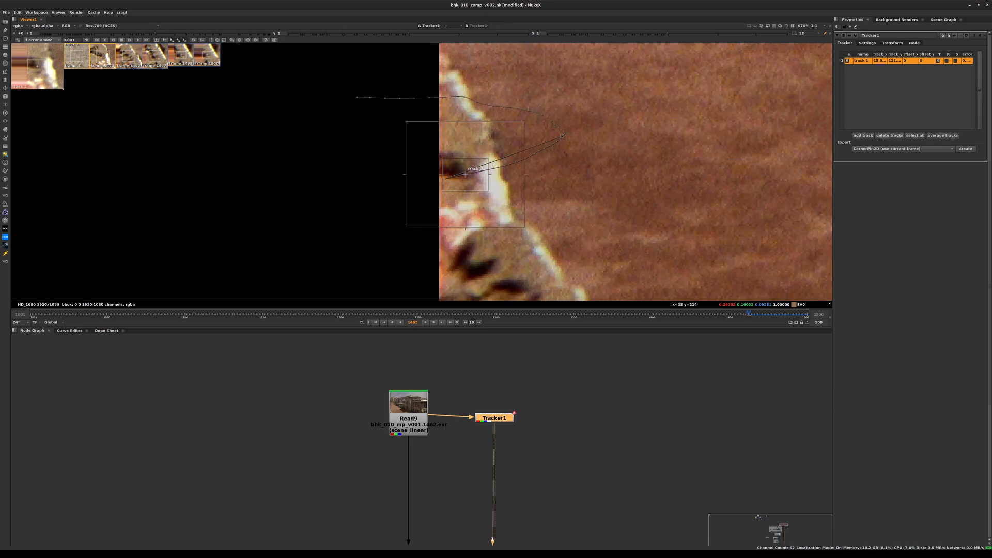
ctrl+shift+drag(464, 174, 511, 219)
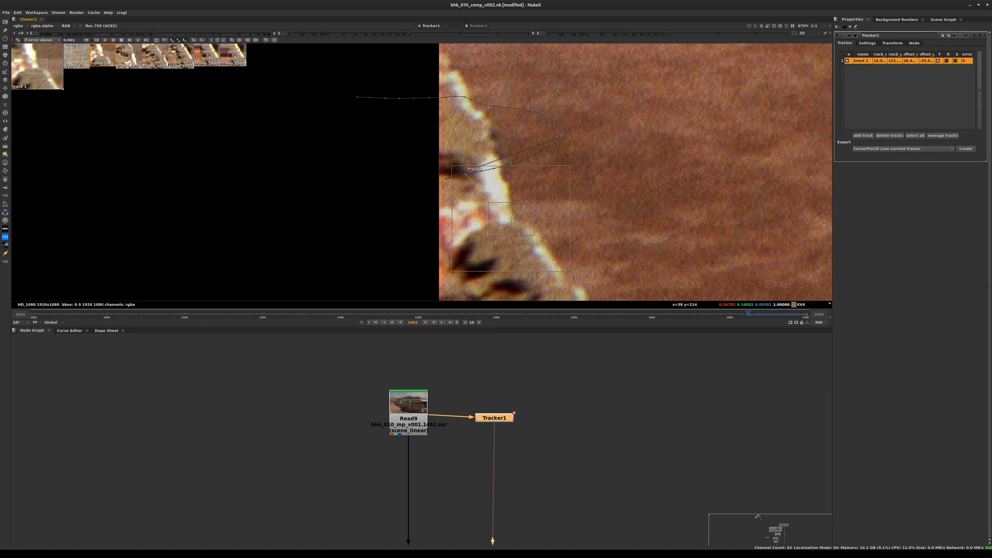
key(z)
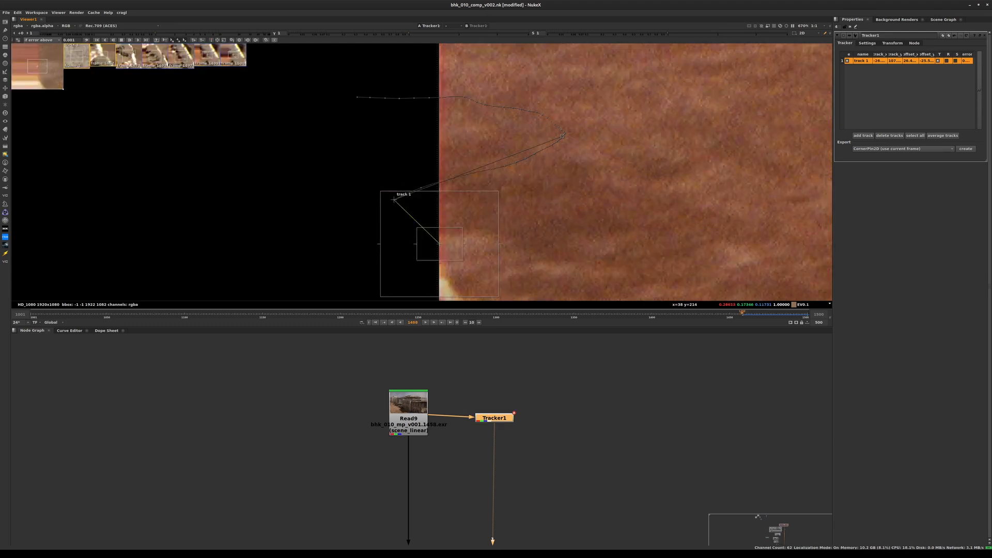
Step through the backward-tracked frames below 1462 and examine how the offset track follows the roof edge
key(Left)
key(Left)
key(Left)
key(Right)
key(Right)
key(Right)
key(Right)
key(Right)
key(Right)
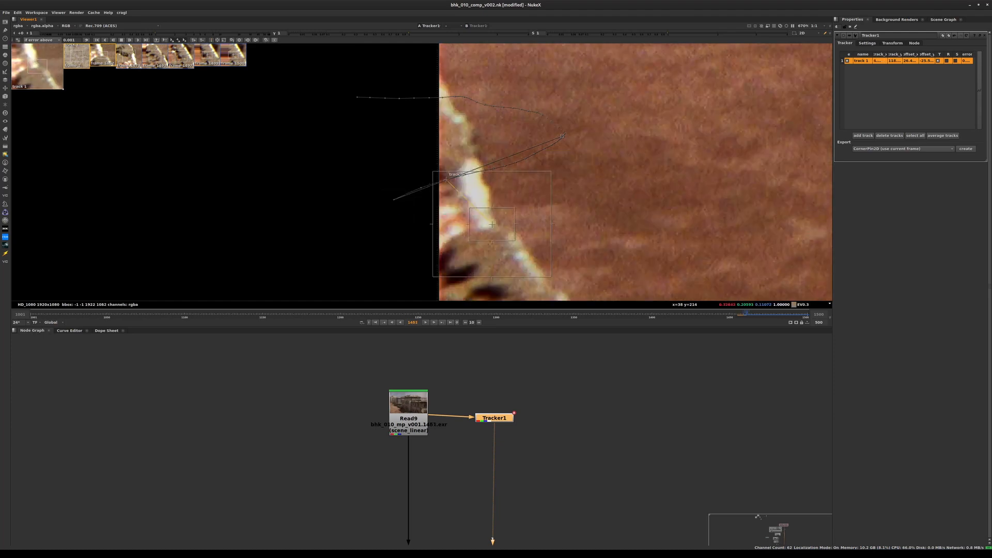
key(Left)
key(Left)
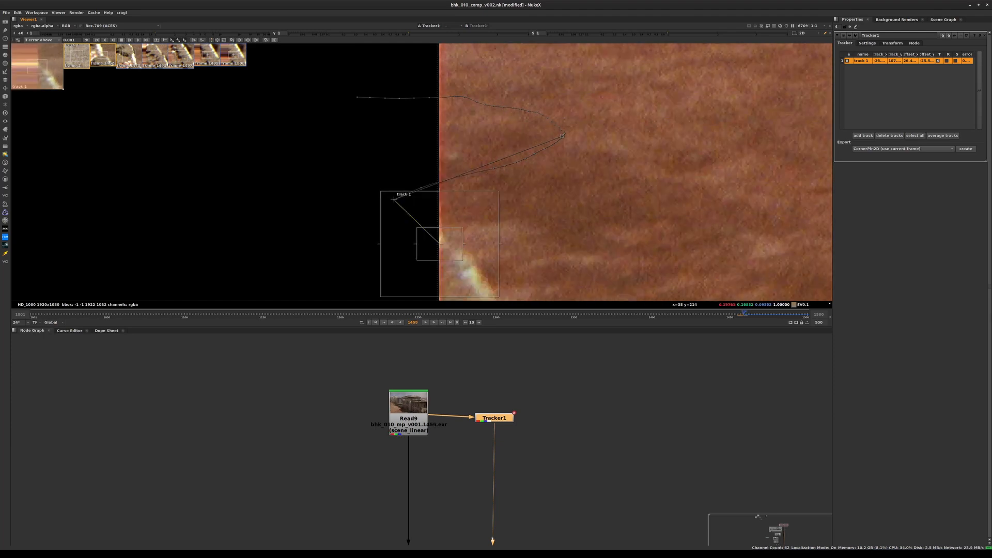
At frame 1460, offset track 1 farther down to the dark roof detail and track it backward to frame 1432
scroll(568, 257, down, 5)
middle_drag(568, 257, 541, 194)
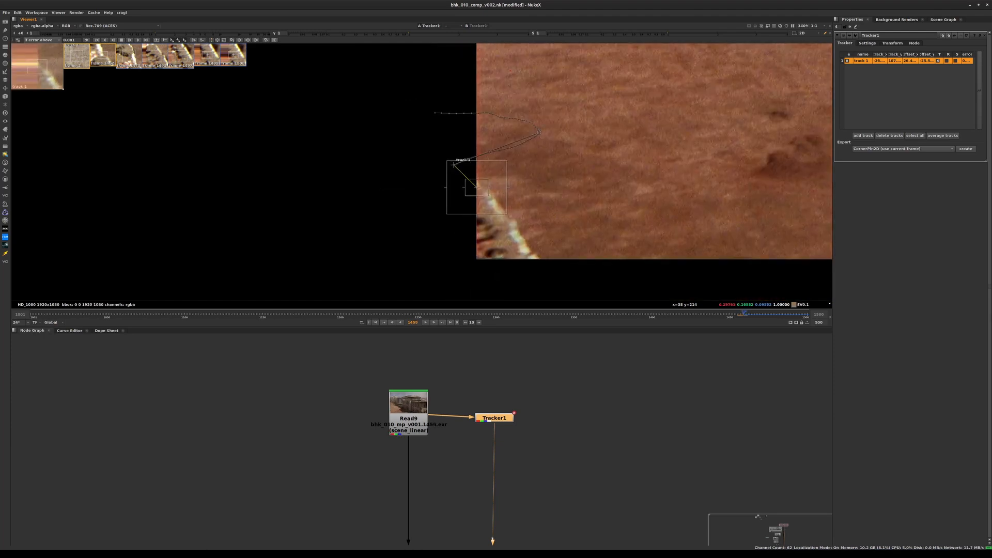
key(Left)
key(Left)
key(Left)
key(Right)
key(Right)
key(Right)
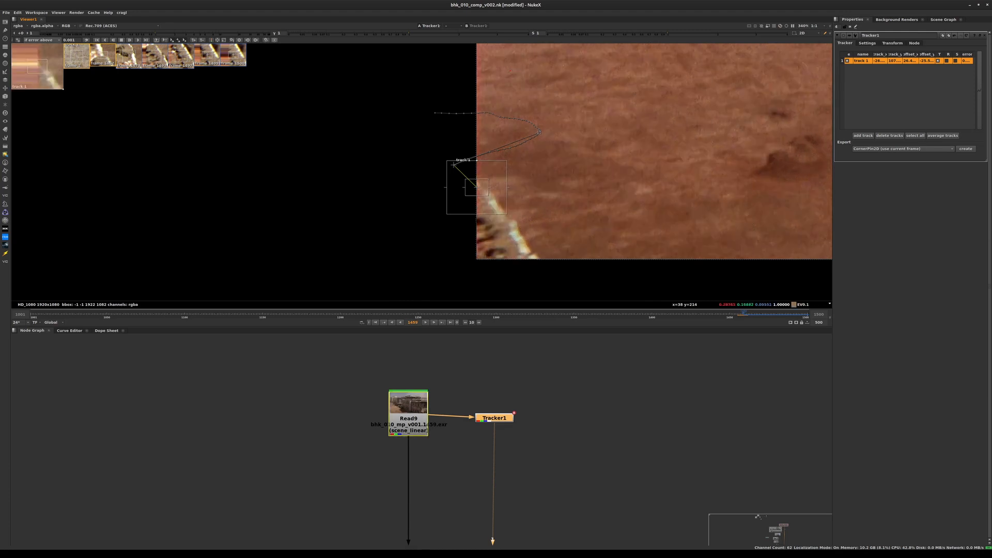
key(Right)
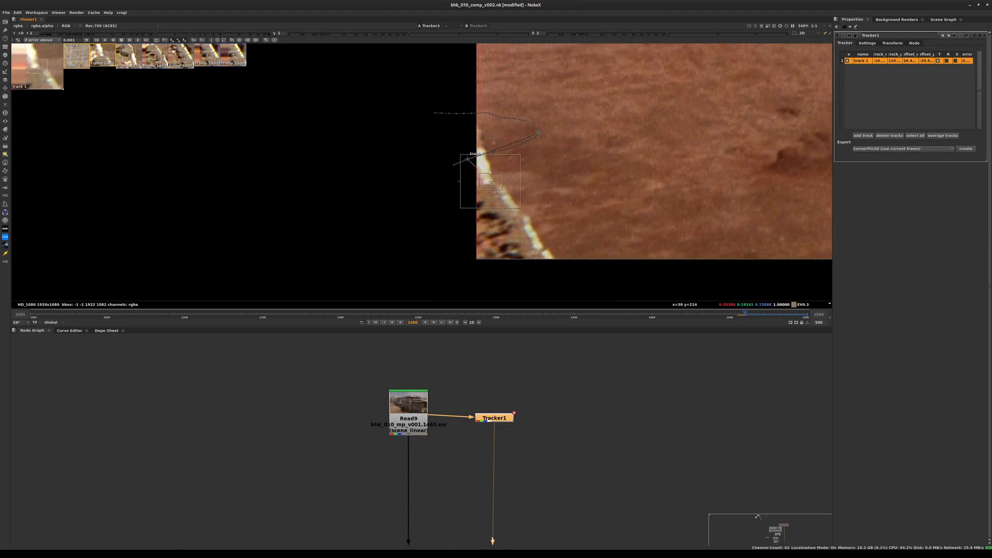
ctrl+drag(490, 181, 498, 217)
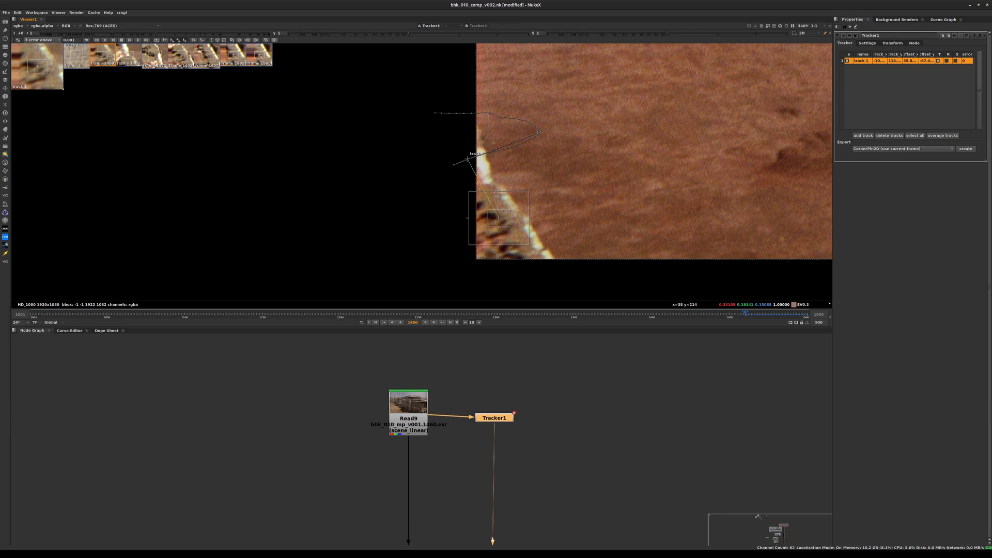
key(z)
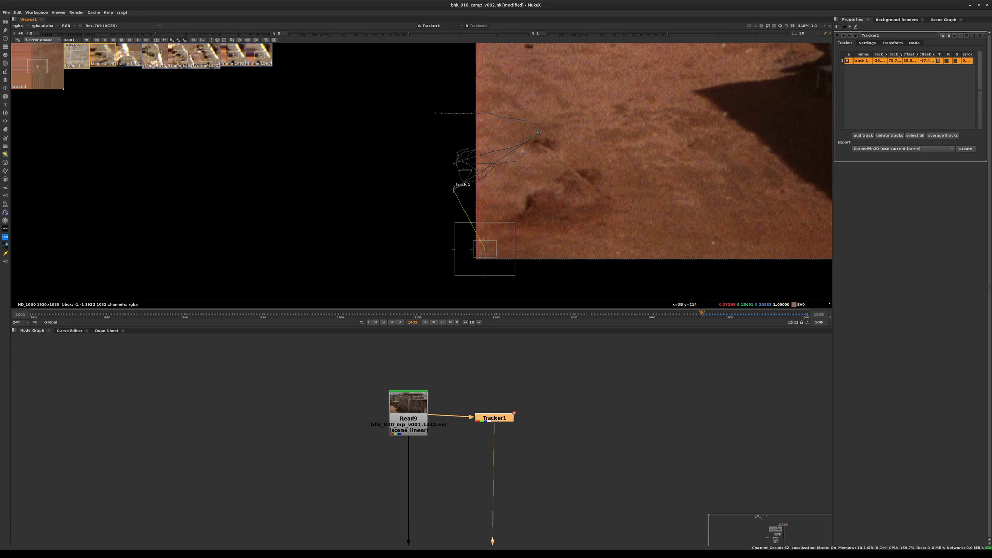
Step forward from frame 1432 to 1462 to examine the new backward track, and return to frame 1460
key(Right)
key(Right)
key(Right)
key(Right)
key(Right)
key(Right)
key(Right)
key(Right)
key(Right)
key(Right)
key(Right)
key(Right)
key(Right)
key(Right)
key(Right)
key(Right)
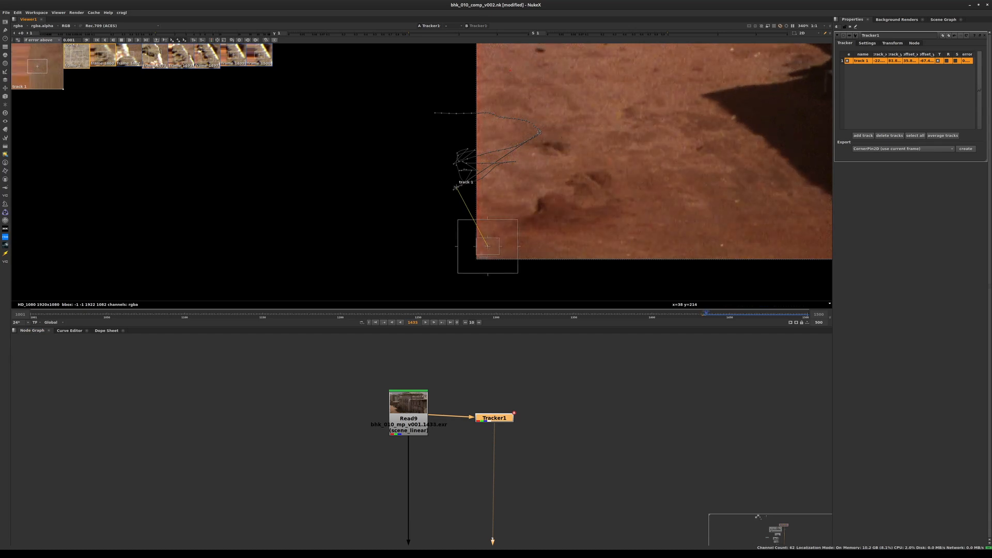
key(Right)
key(Right)
key(Right)
key(Right)
key(Right)
key(Right)
key(Right)
key(Right)
key(Right)
key(Right)
key(Right)
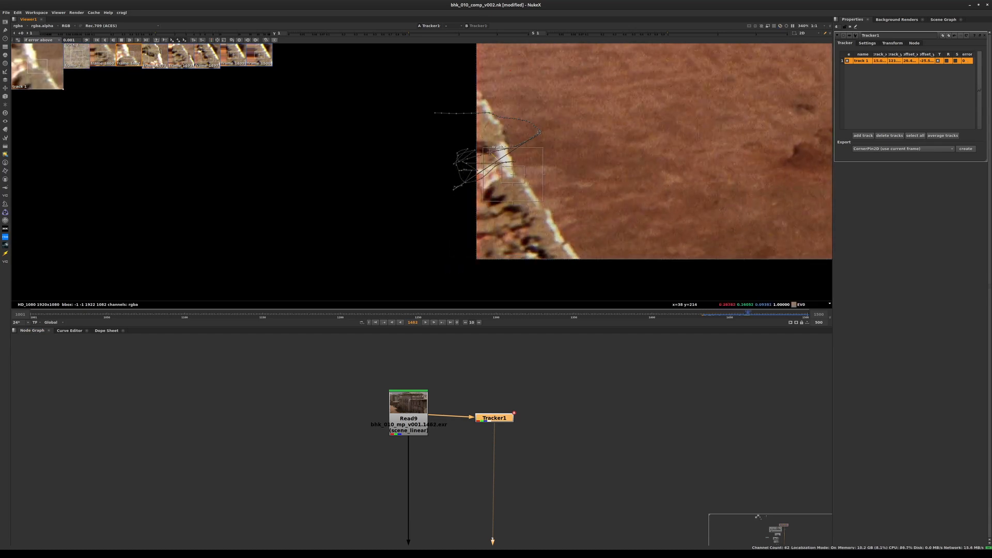
key(Left)
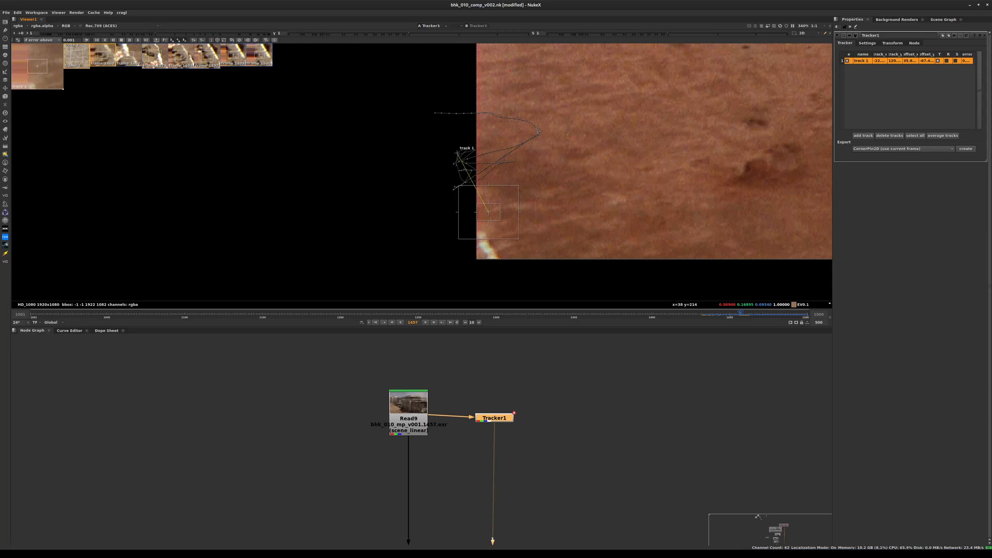
key(Left)
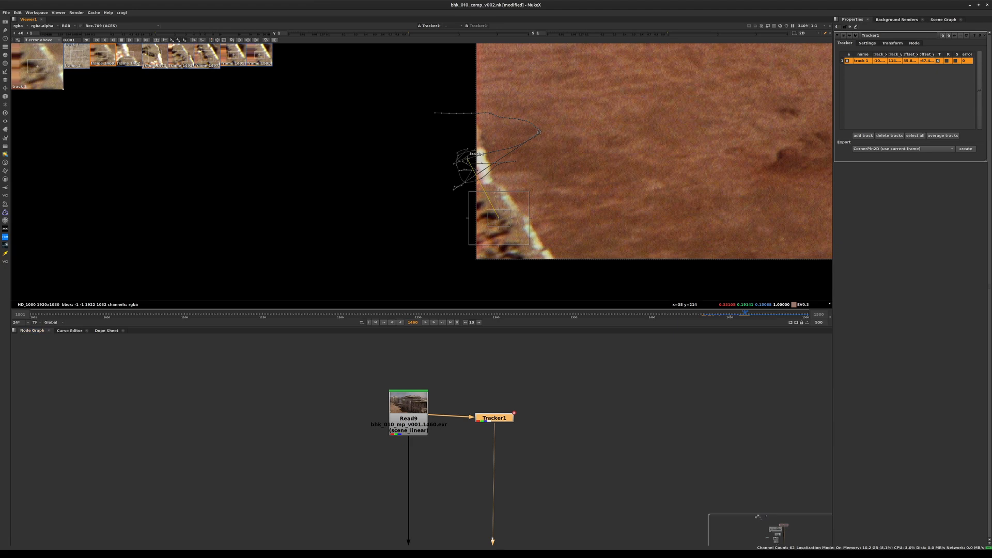
Delete all of Tracker1's keyframes before frame 1460 in the Dope Sheet, keeping the track itself
click(106, 331)
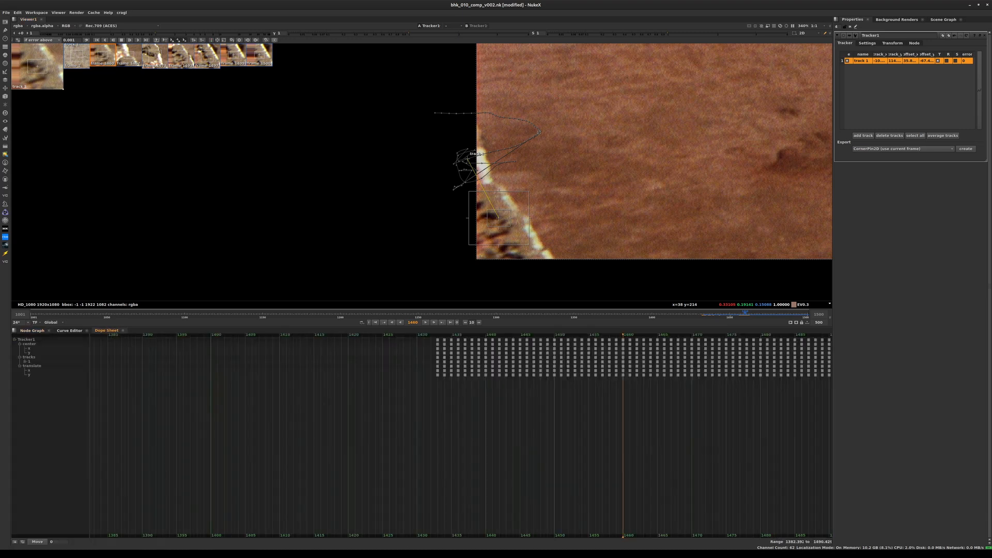
drag(571, 427, 404, 333)
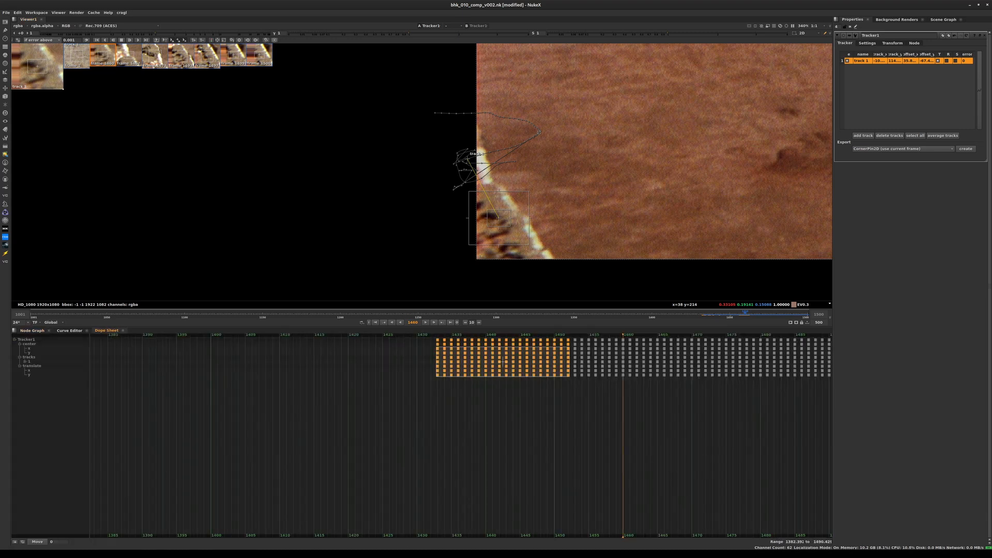
scroll(502, 361, up, 1)
key(Delete)
drag(540, 432, 613, 335)
drag(620, 334, 620, 333)
key(Delete)
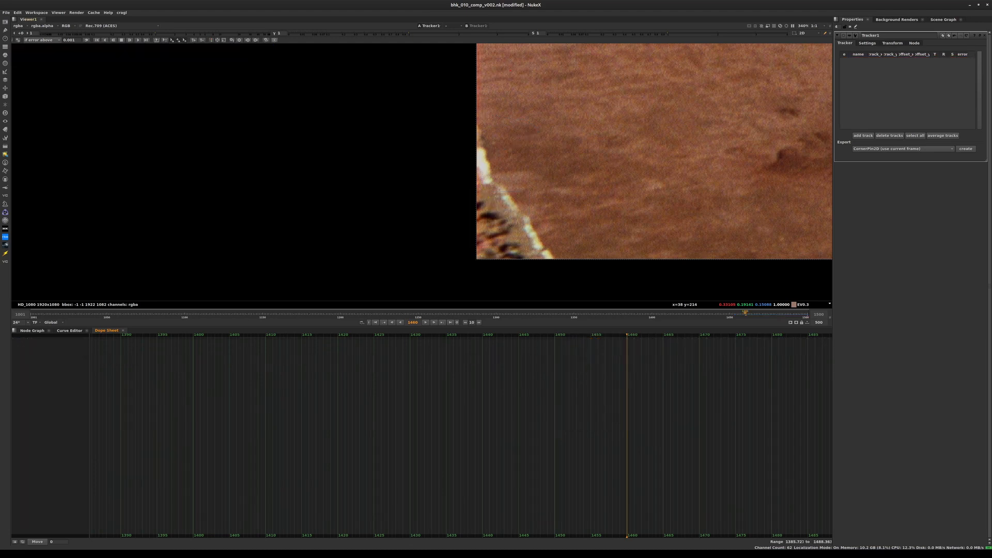
drag(477, 333, 618, 408)
key(Delete)
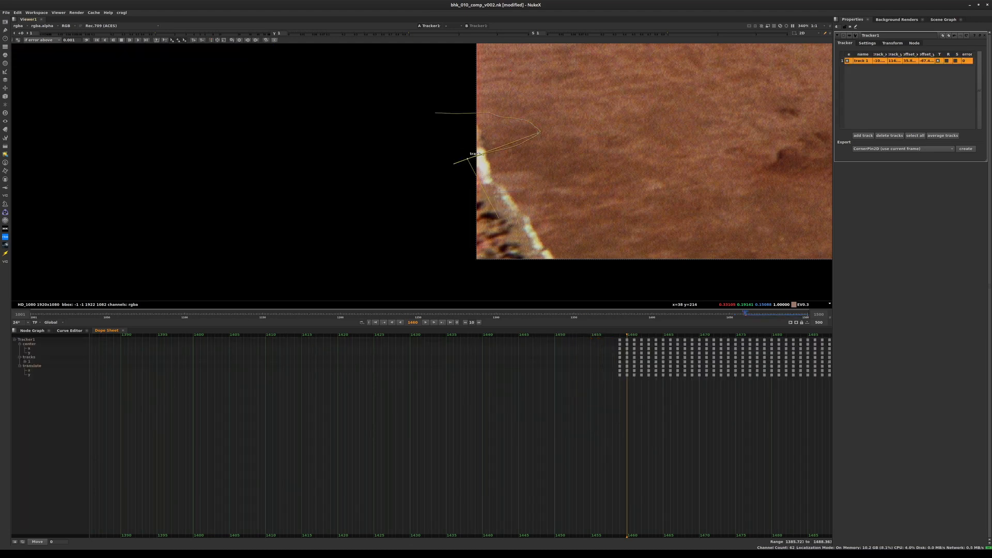
drag(605, 333, 623, 397)
key(Delete)
Return to the Node Graph, reselect track 1, and clear its offset at frame 1460
click(32, 330)
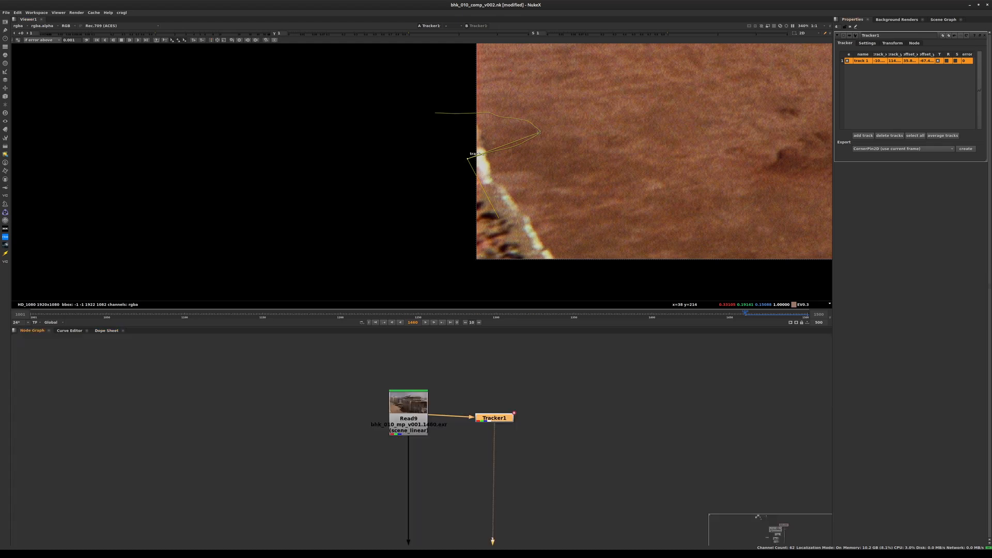
click(861, 61)
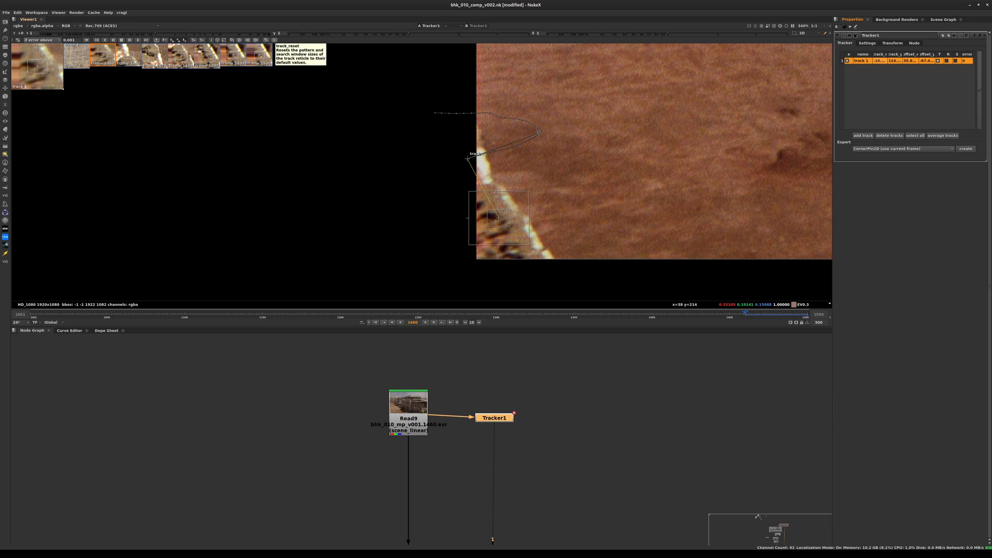
click(266, 40)
scroll(460, 202, up, 3)
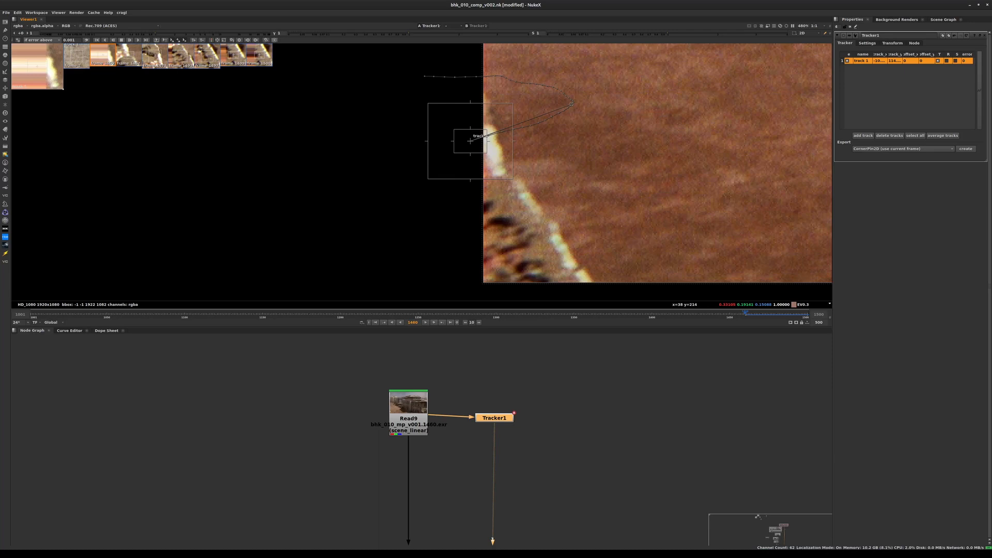
Compare the frames around 1460 and 1461 to check track 1's position against the roof edge
key(Left)
key(Right)
key(Left)
key(Right)
key(Right)
key(Left)
key(Right)
key(Right)
key(Left)
key(Left)
key(Right)
key(Right)
key(Left)
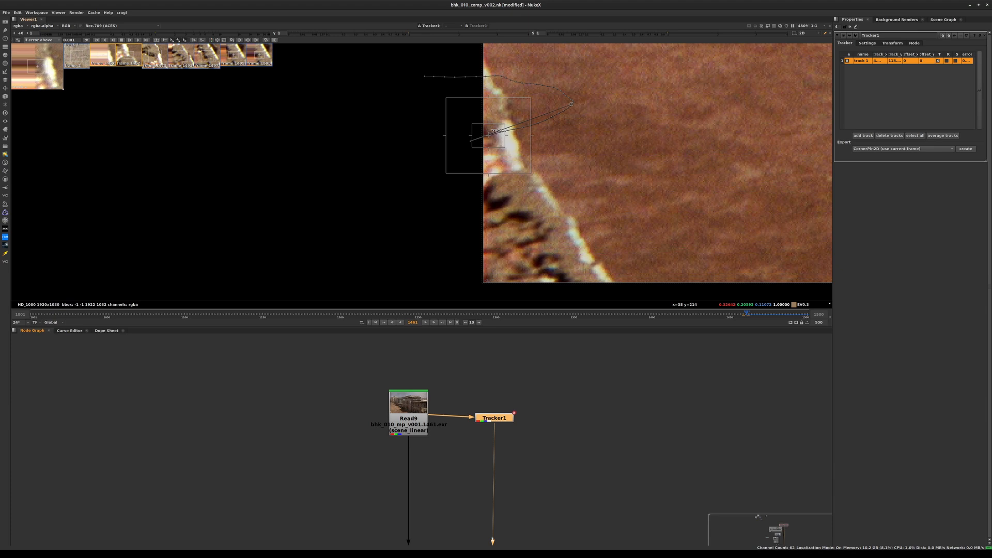
Save the script and step forward to frame 1475 to check track 1 against the roof
key(ctrl+s)
key(Right)
key(Right)
key(Right)
key(Right)
key(Right)
key(Right)
key(Right)
key(Right)
key(Right)
key(Right)
key(Right)
key(Right)
key(Right)
key(Right)
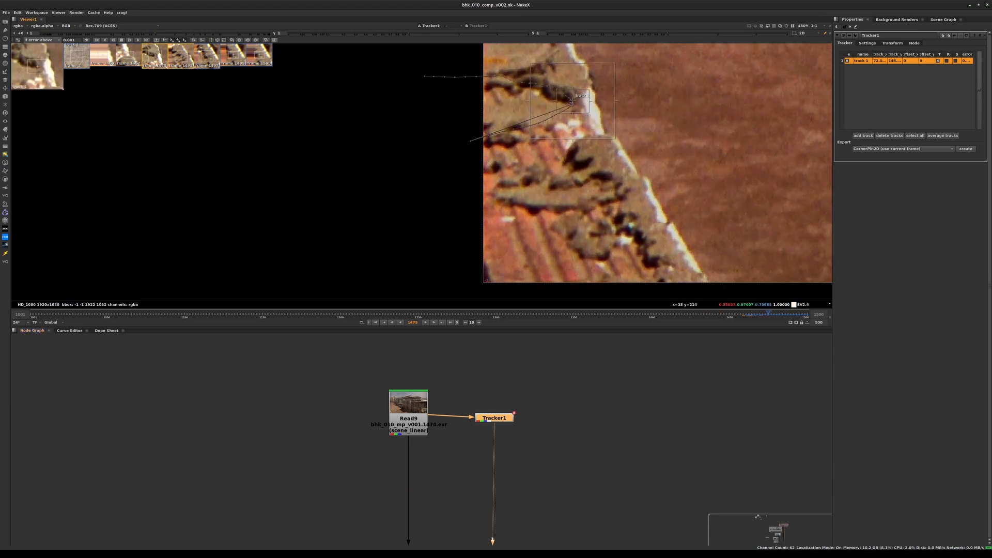
Locate the SL_wallRoto node beside the shadow passes group in the Node Graph and open its properties
click(547, 455)
key(space)
scroll(516, 516, down, 3)
middle_drag(543, 532, 553, 299)
scroll(558, 346, down, 2)
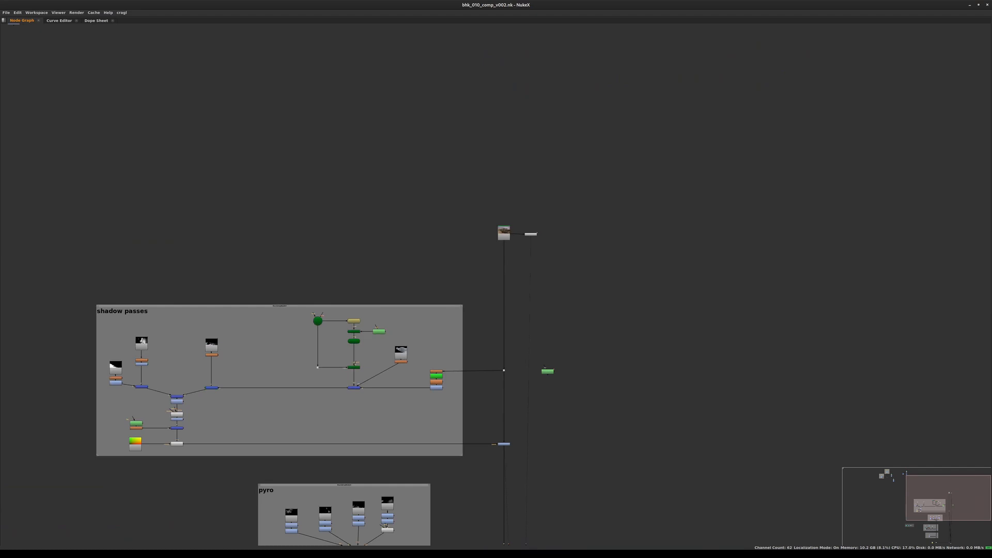
click(547, 371)
key(space)
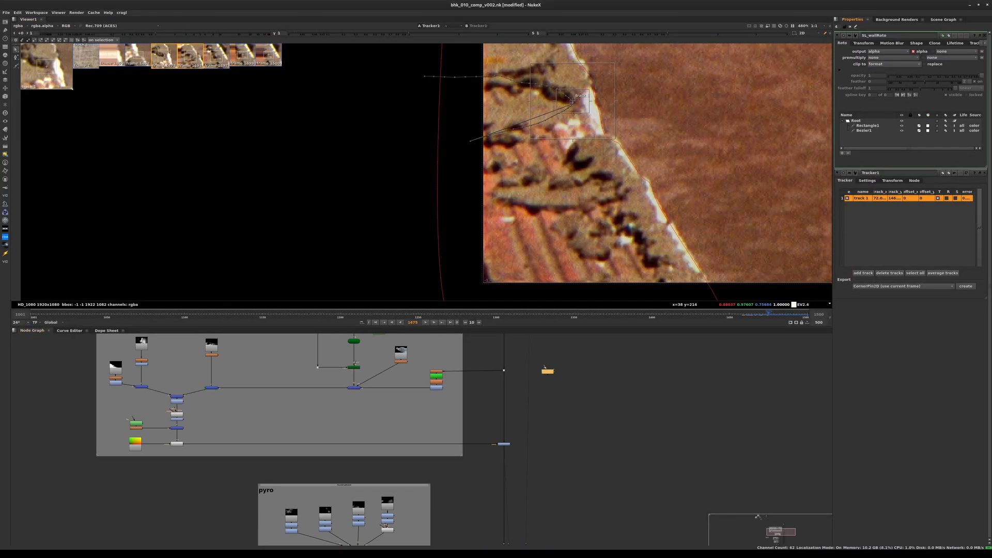
click(985, 35)
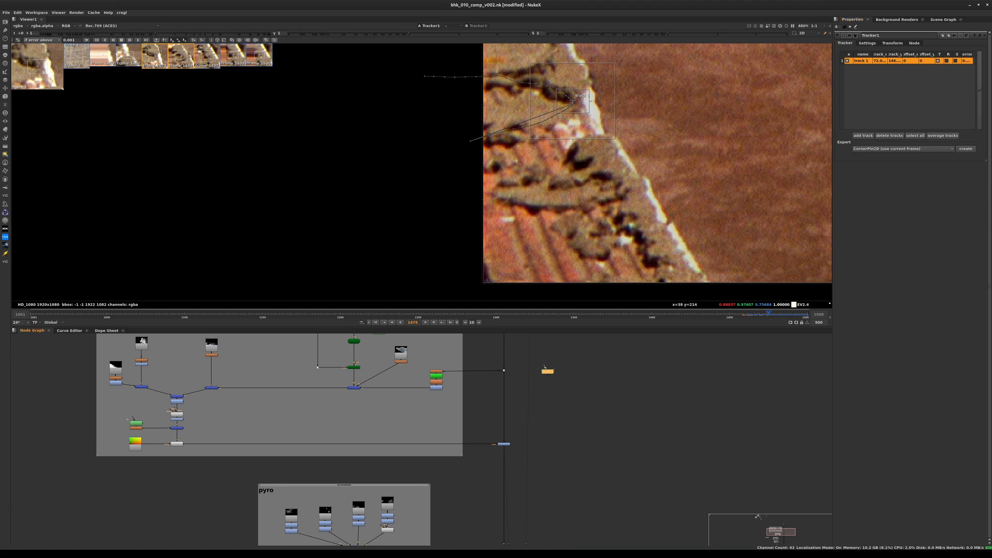
double_click(546, 369)
Select the Bezier1 shape in SL_wallRoto, close Tracker1's properties, and step back to frame 1473
click(867, 126)
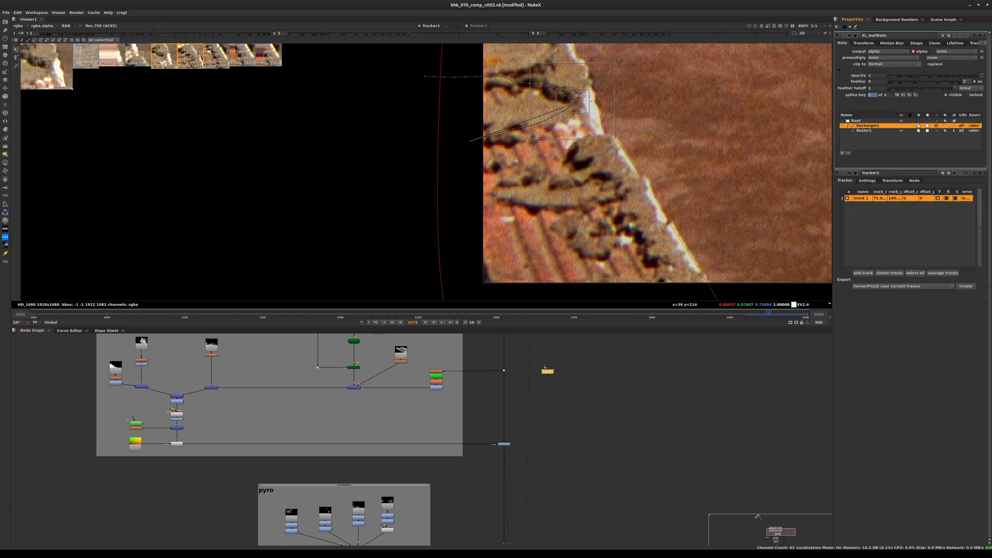
click(864, 130)
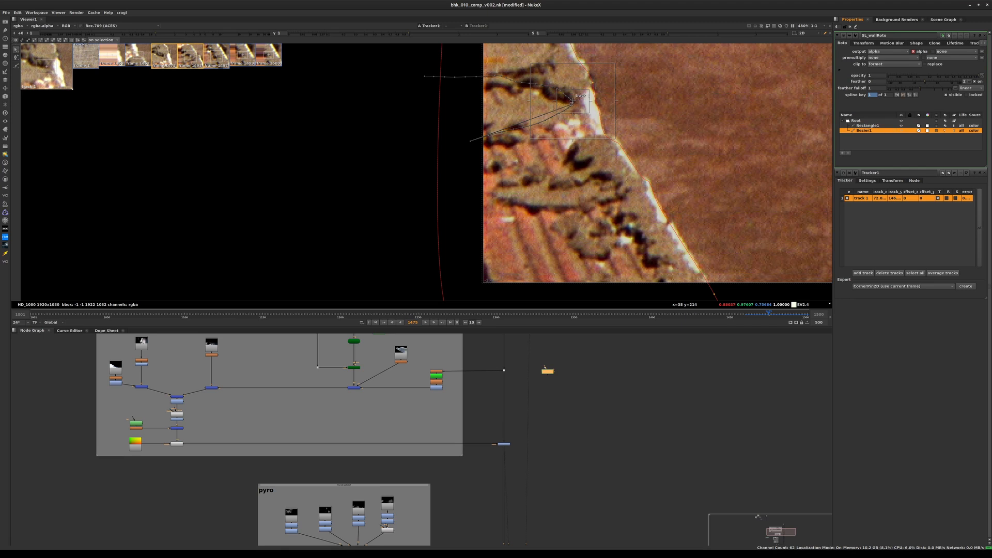
click(984, 173)
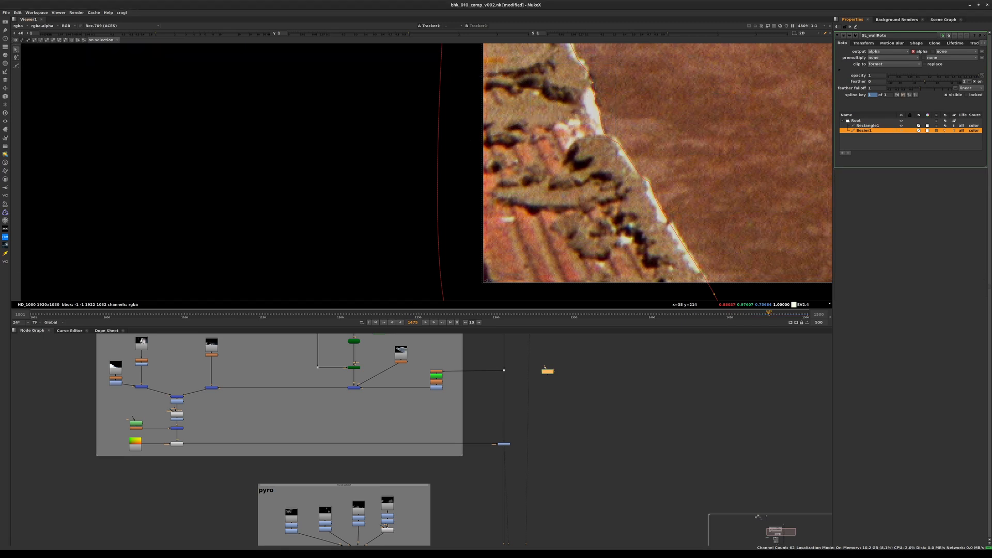
key(Left)
key(Left)
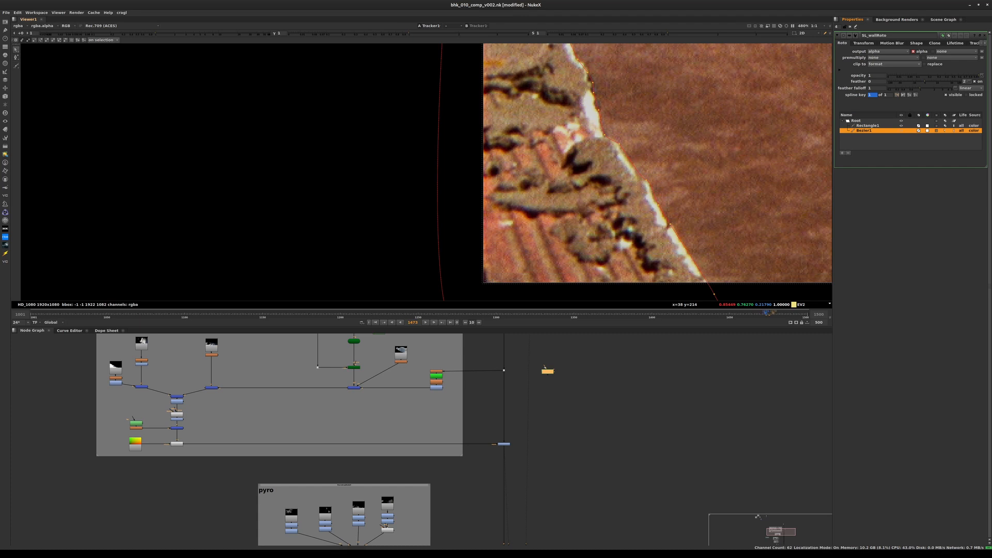
Reopen Tracker1, set its transform reference frame to the current frame 1473, and save the script
middle_drag(537, 372, 500, 520)
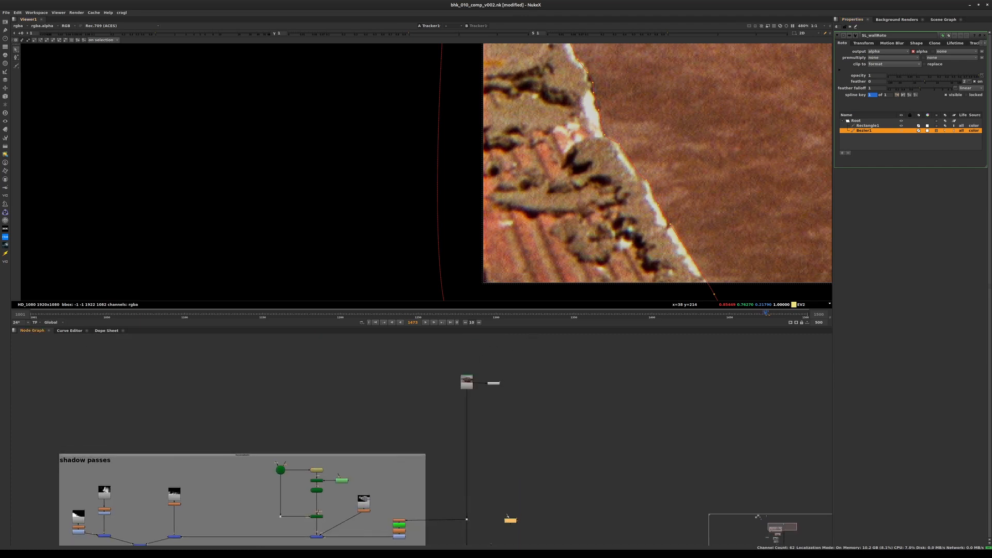
scroll(497, 383, up, 3)
double_click(487, 384)
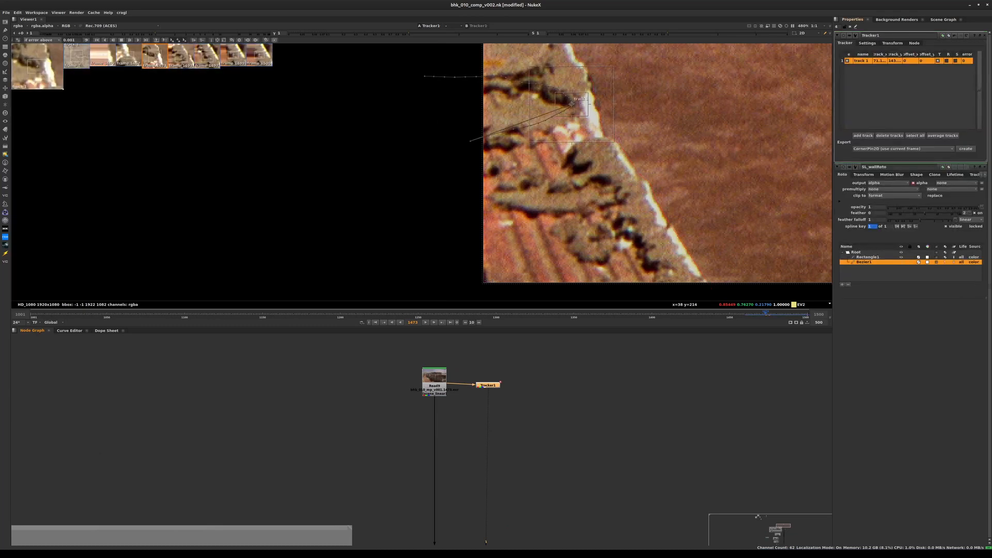
click(892, 43)
click(913, 59)
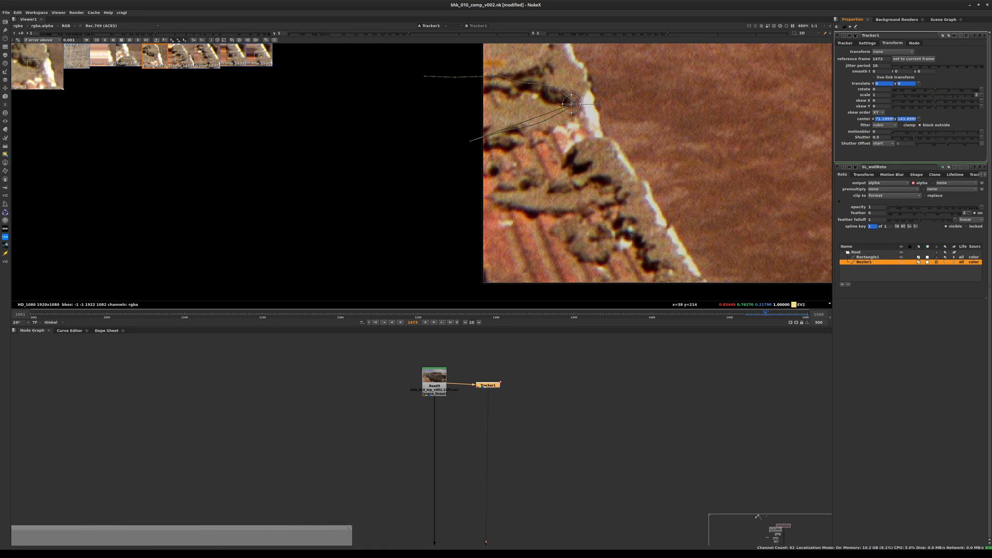
click(844, 42)
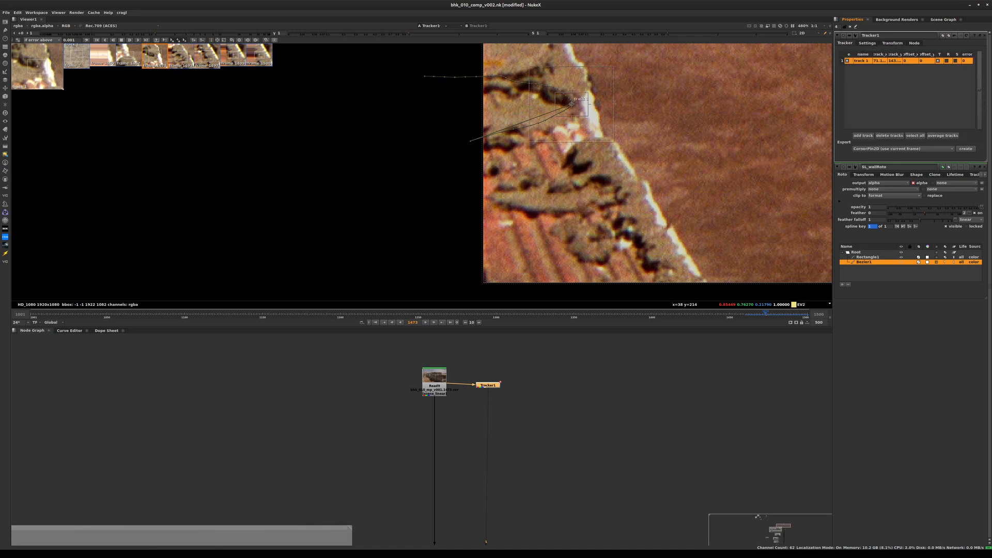
key(ctrl+s)
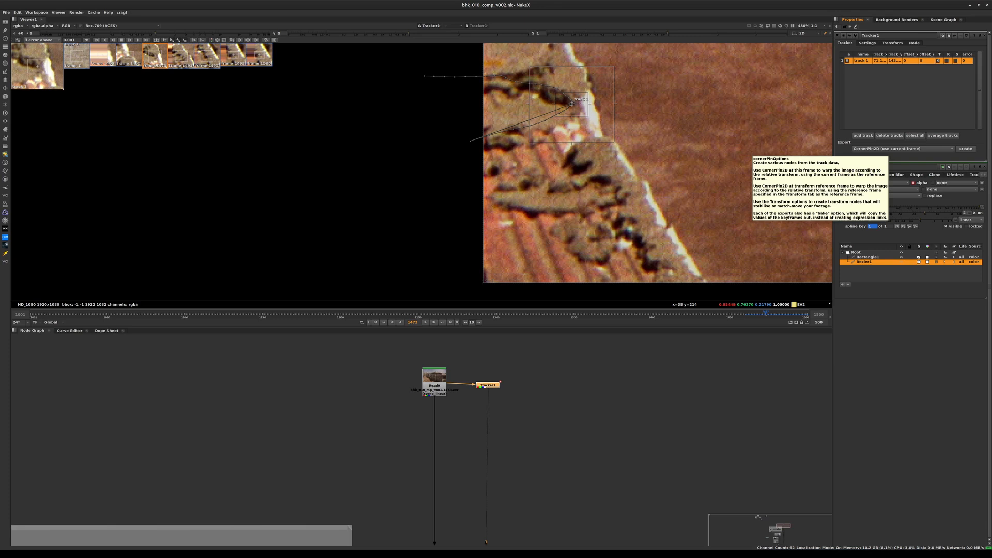
Export a Transform (match-move, baked) node from Tracker1 and keep only the new node's properties open
click(902, 149)
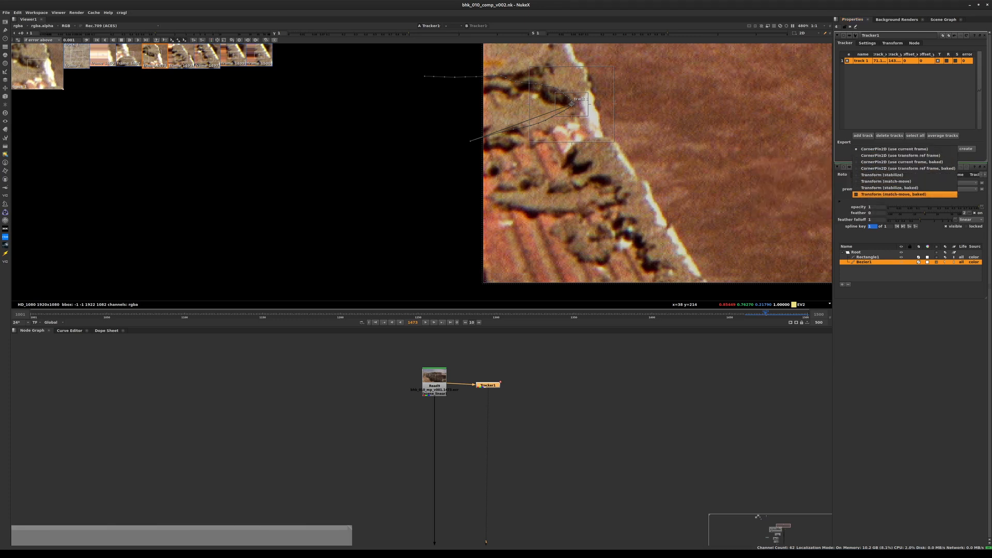
click(907, 194)
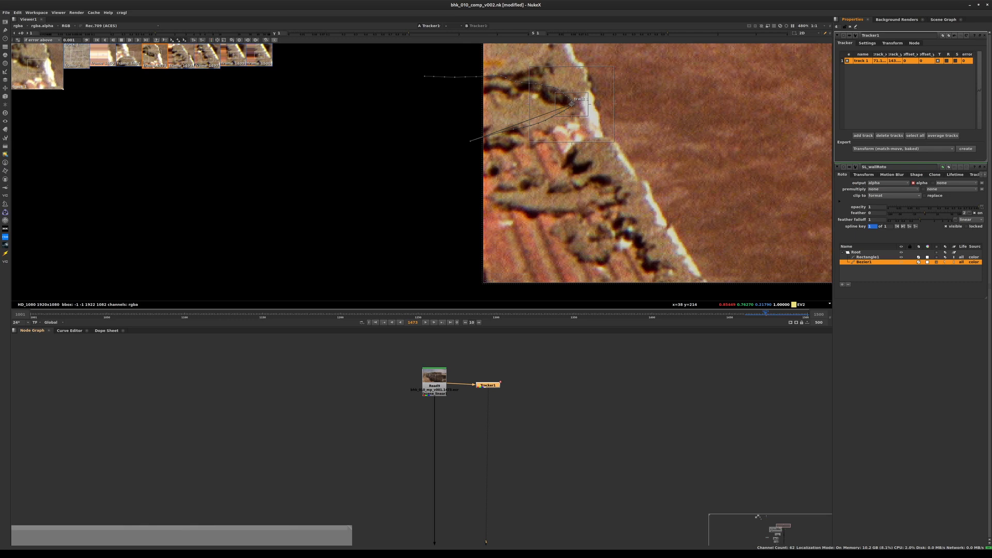
click(966, 149)
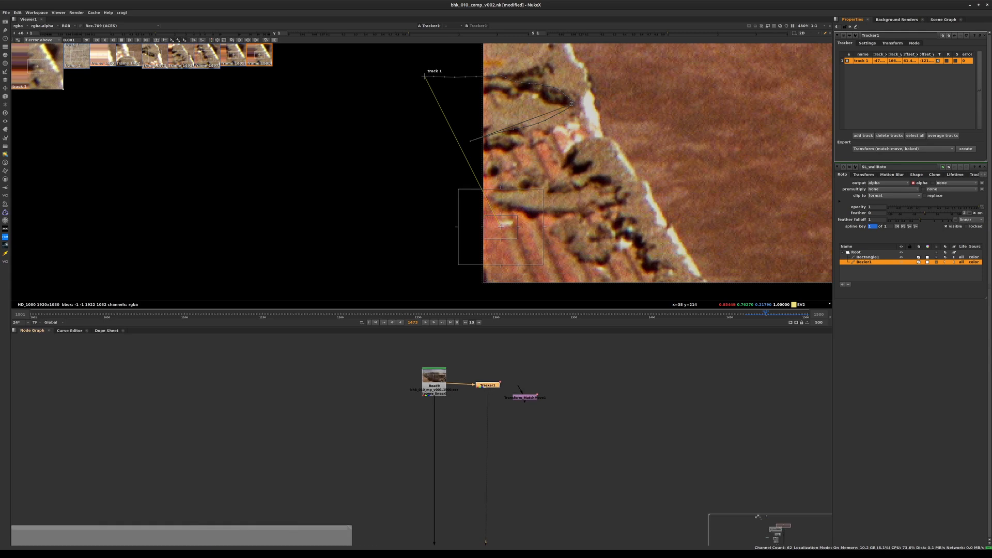
scroll(541, 401, up, 2)
click(540, 403)
drag(519, 396, 553, 435)
double_click(553, 435)
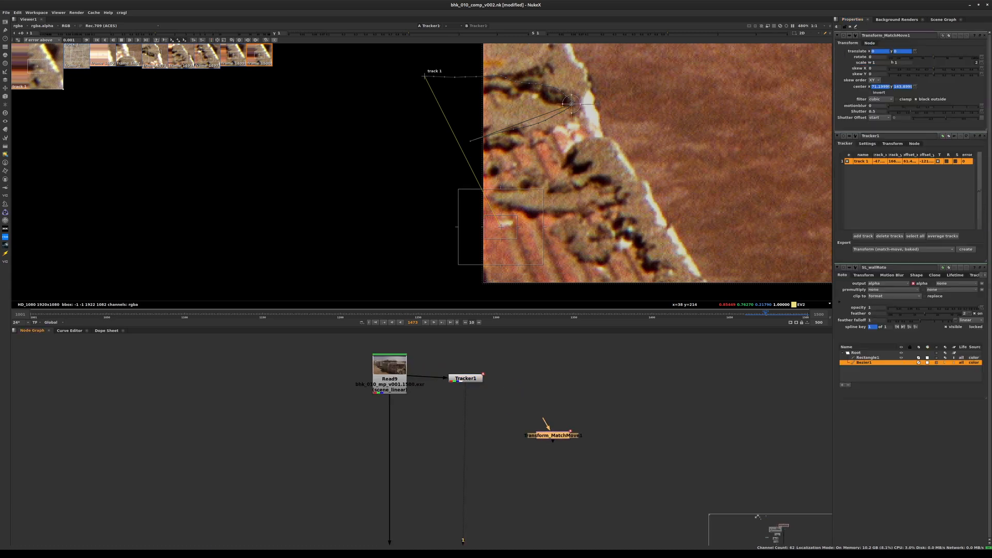
key(ctrl+shift+a)
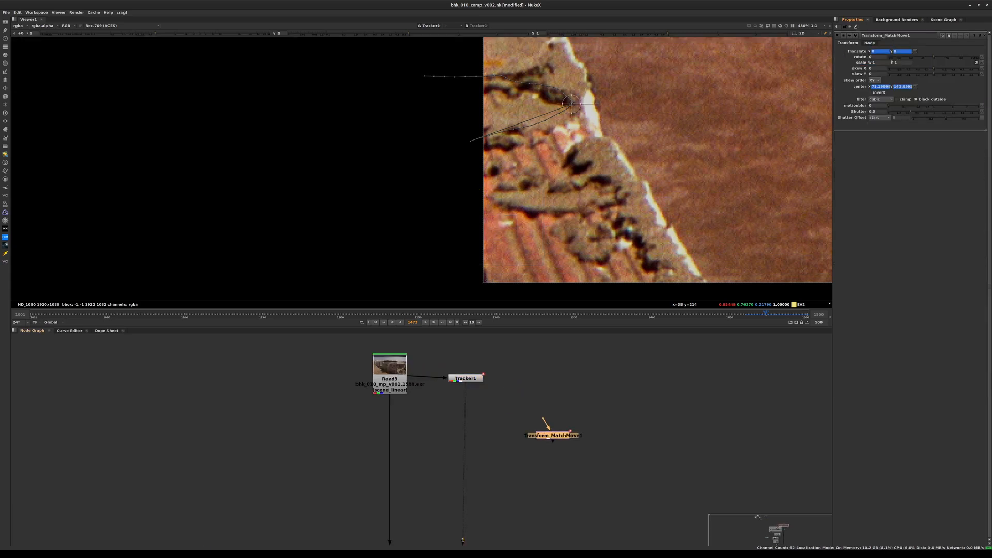
Place the Transform_MatchMove1 node below SL_wallRoto, connect its input to the roto, and view the result
drag(503, 421, 653, 475)
drag(553, 436, 530, 465)
scroll(530, 462, down, 2)
middle_drag(530, 463, 489, 394)
drag(490, 394, 487, 492)
middle_drag(487, 492, 471, 354)
drag(470, 353, 462, 492)
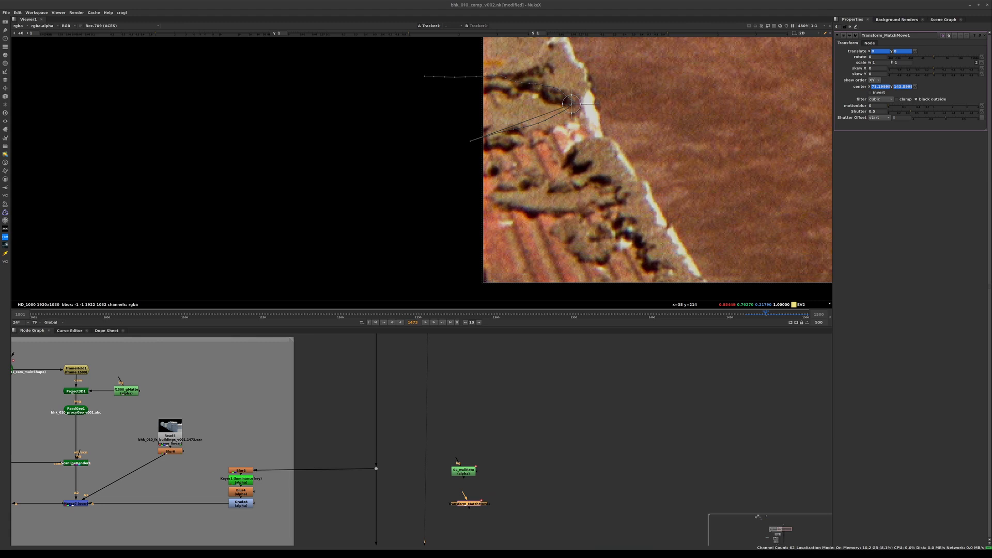
drag(464, 493, 463, 471)
key(1)
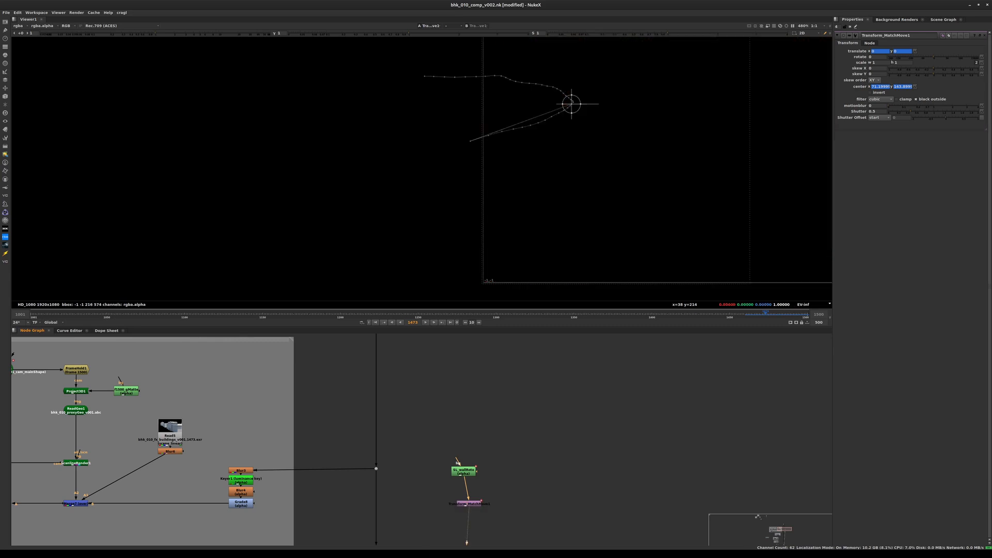
Display the alpha channel and step back and forth around frame 1473 to check how the match-moved wall matte follows
key(a)
key(Right)
key(Right)
key(Right)
key(Right)
key(Right)
key(Right)
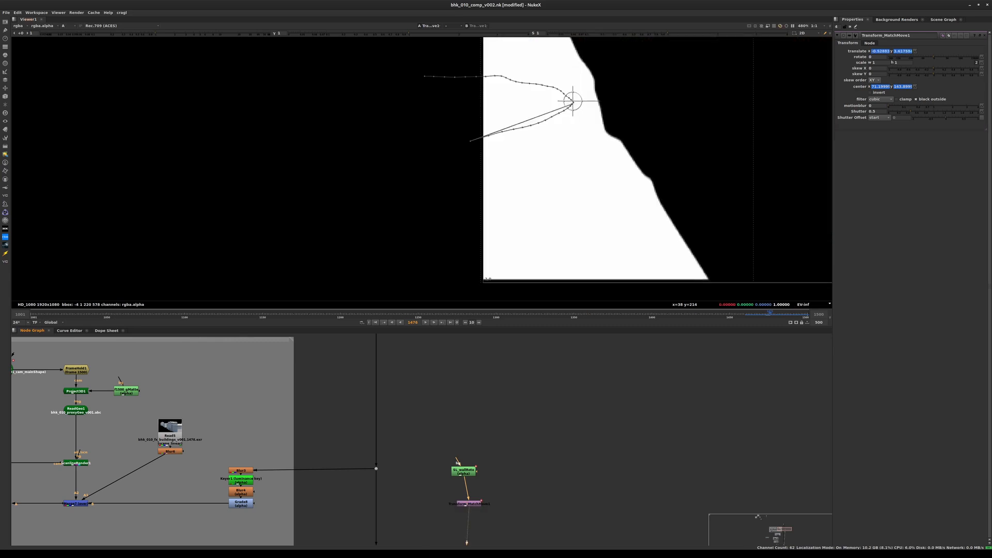
key(Left)
key(Left)
key(Left)
key(Left)
key(Left)
key(Left)
key(Left)
key(Left)
key(Left)
key(Left)
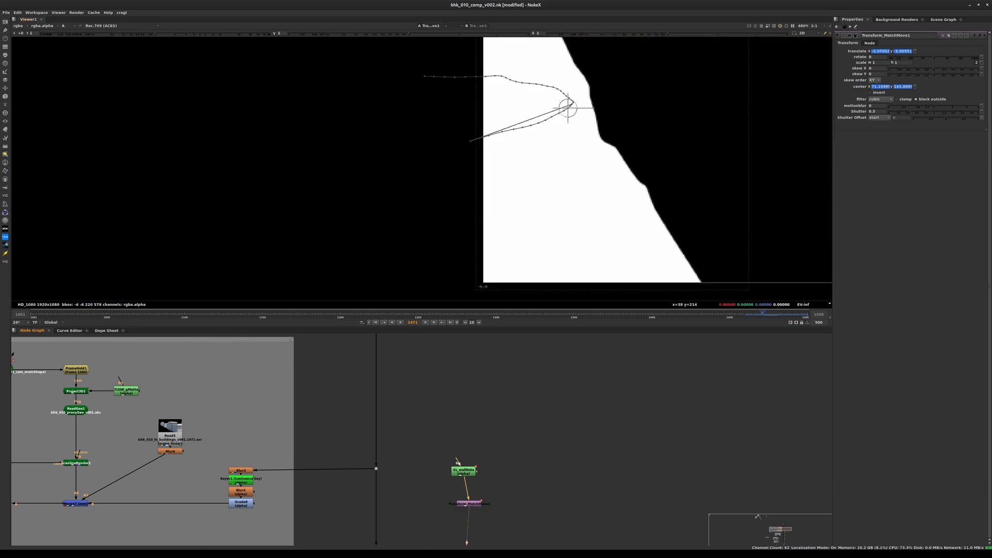
key(Right)
key(Right)
key(Right)
key(Right)
key(Right)
key(Right)
key(Right)
key(Right)
key(Right)
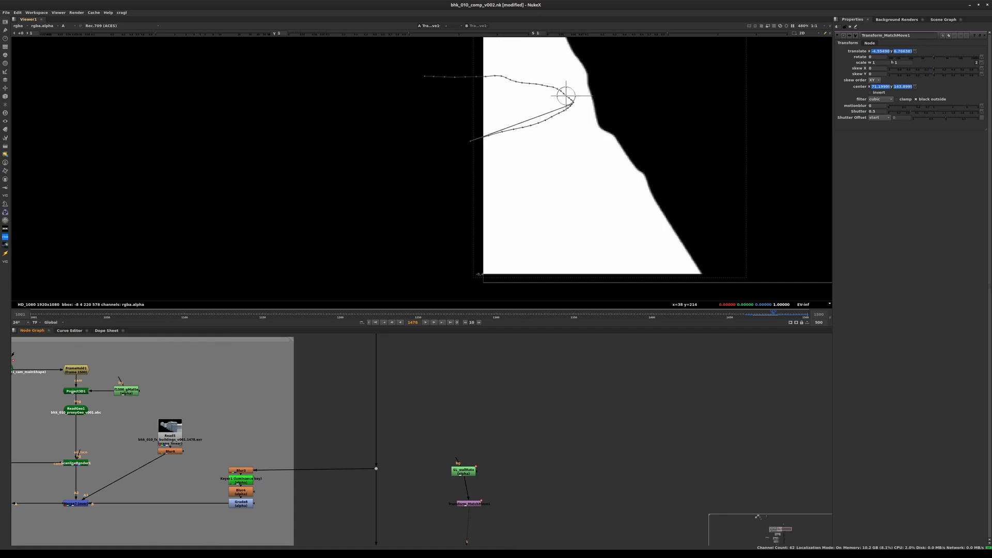
View SL_wallRoto and set its clip to option to no clip so the shape extends past the frame edge
double_click(458, 468)
key(1)
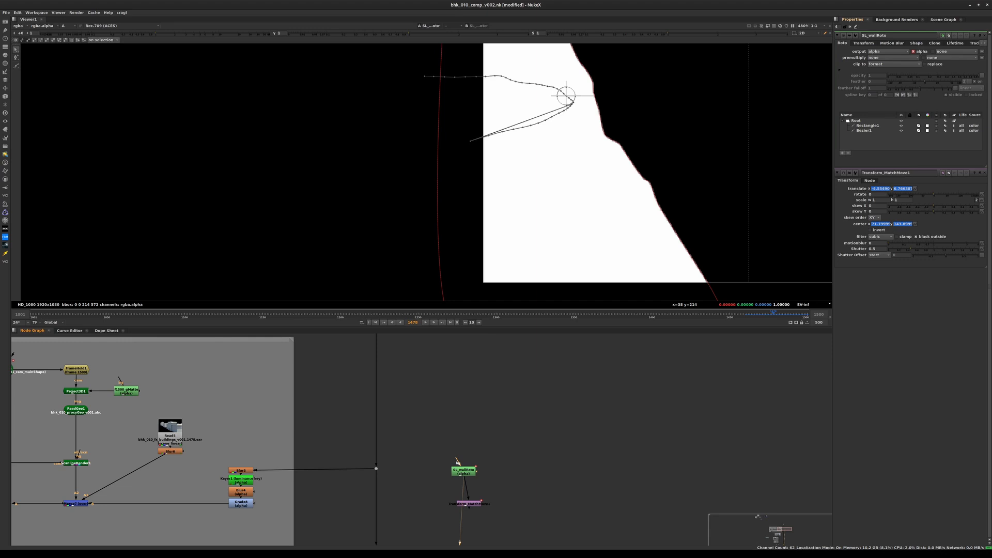
click(894, 64)
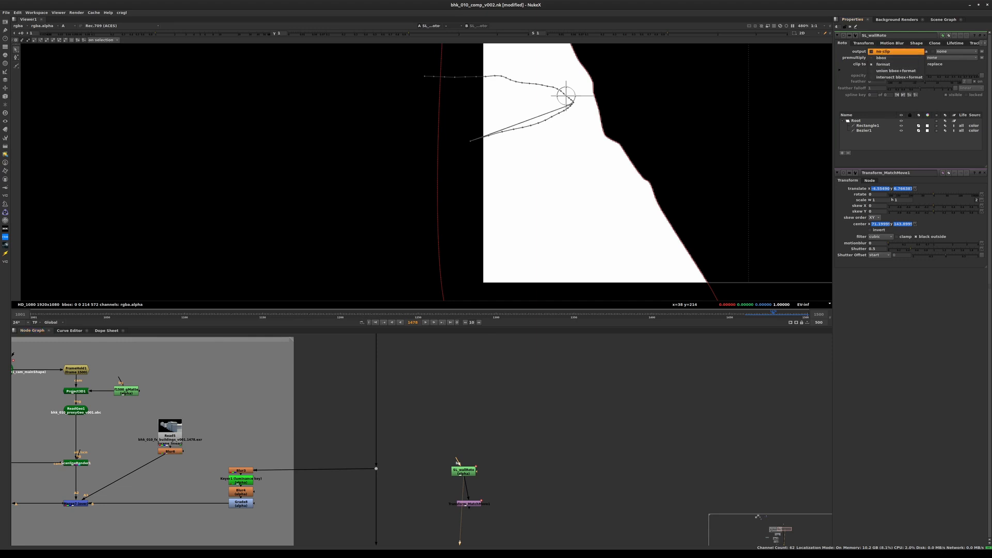
click(898, 51)
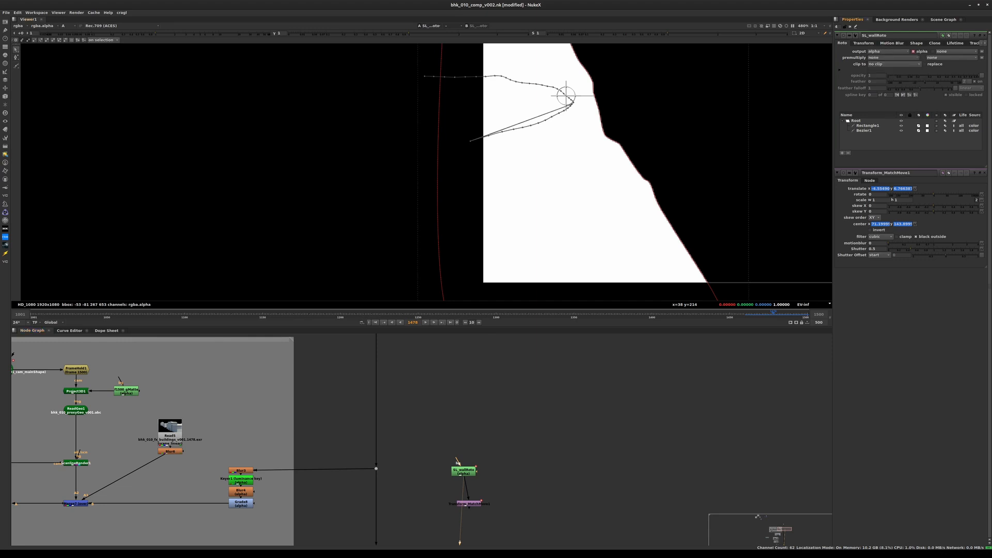
scroll(506, 115, down, 4)
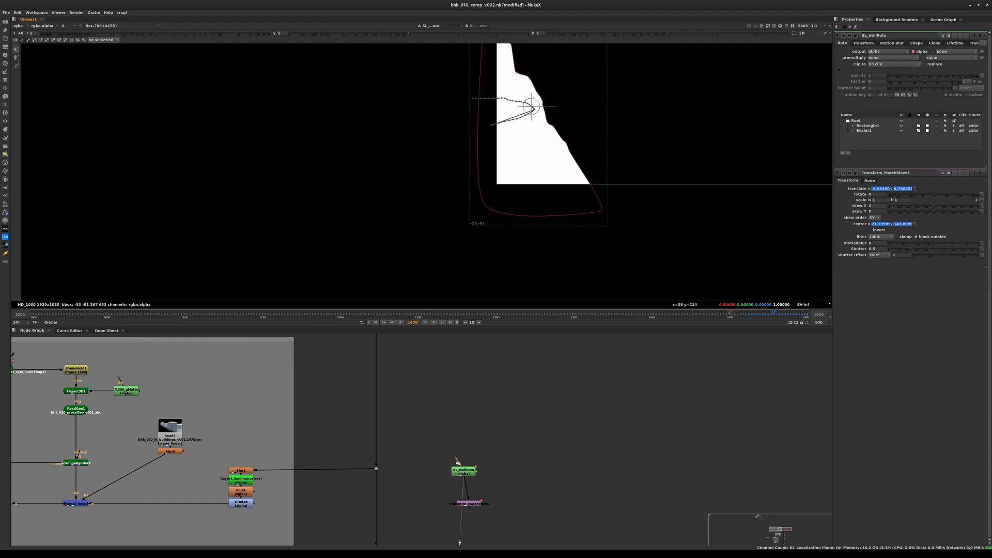
View the match-moved matte again, step through the surrounding frames, and jump to the first tracked frame 1460 to inspect its coverage
key(1)
key(Right)
key(Right)
key(Right)
key(Right)
key(Right)
key(Right)
key(Right)
key(Left)
key(Left)
key(Left)
key(Left)
key(Left)
key(Left)
key(Left)
key(Left)
key(Left)
key(Left)
key(Left)
key(Left)
key(Left)
key(Left)
key(Left)
key(Left)
key(Left)
key(Left)
key(Right)
key(Right)
key(Right)
key(Right)
key(Right)
key(Right)
key(Right)
key(Right)
key(Right)
key(Right)
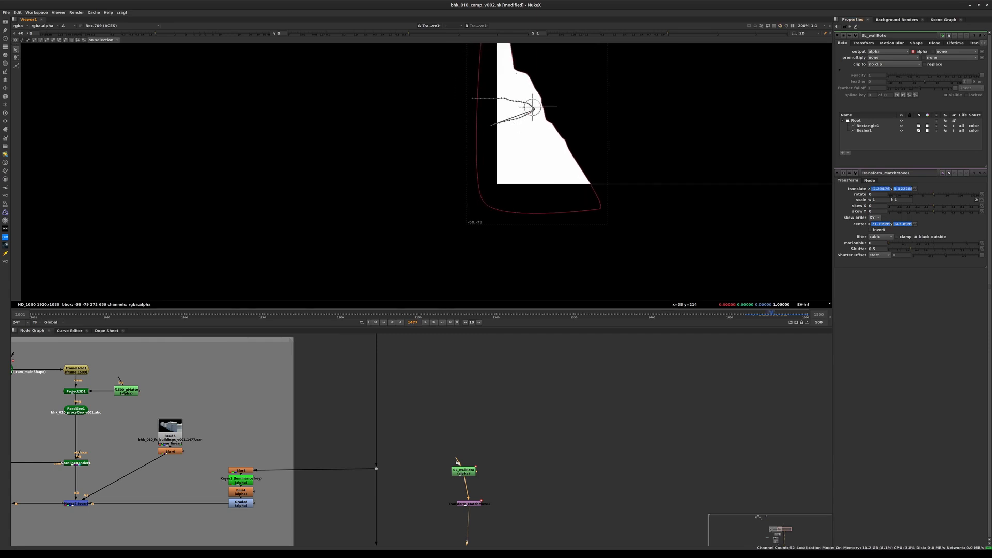
key(ctrl+Left)
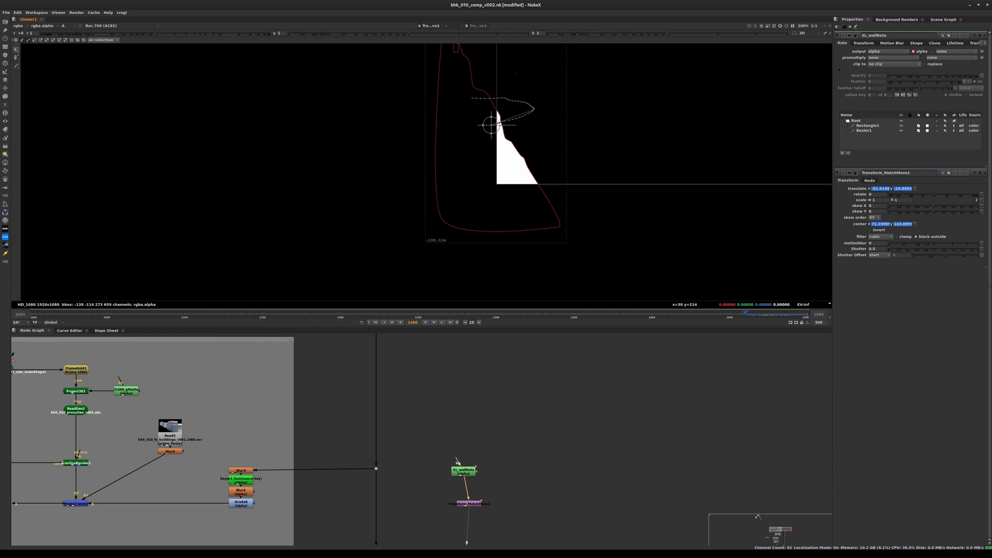
key(Right)
Return to the Read9 plate node, view it, and switch the viewer from alpha back to colour
middle_drag(509, 445, 530, 428)
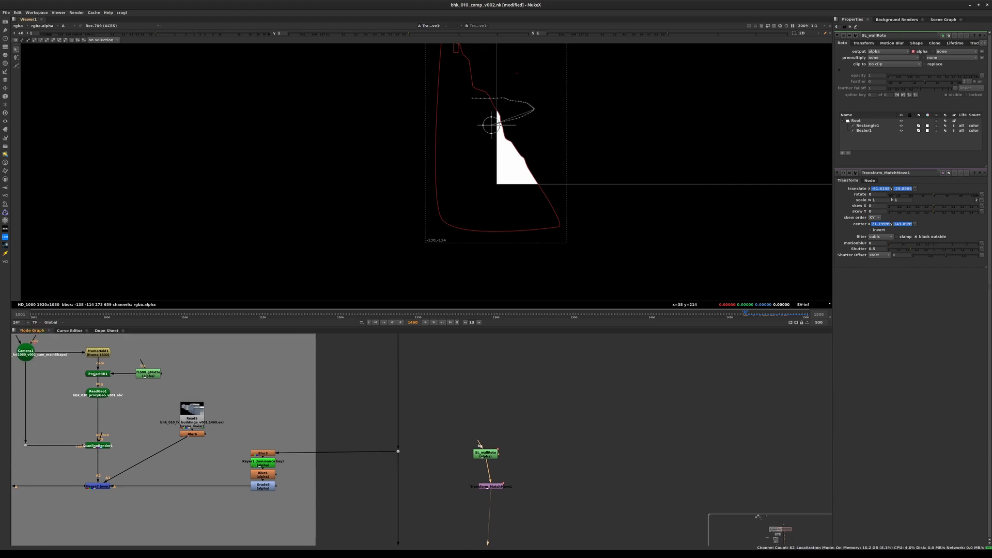
middle_drag(517, 387, 514, 476)
drag(360, 347, 411, 420)
key(1)
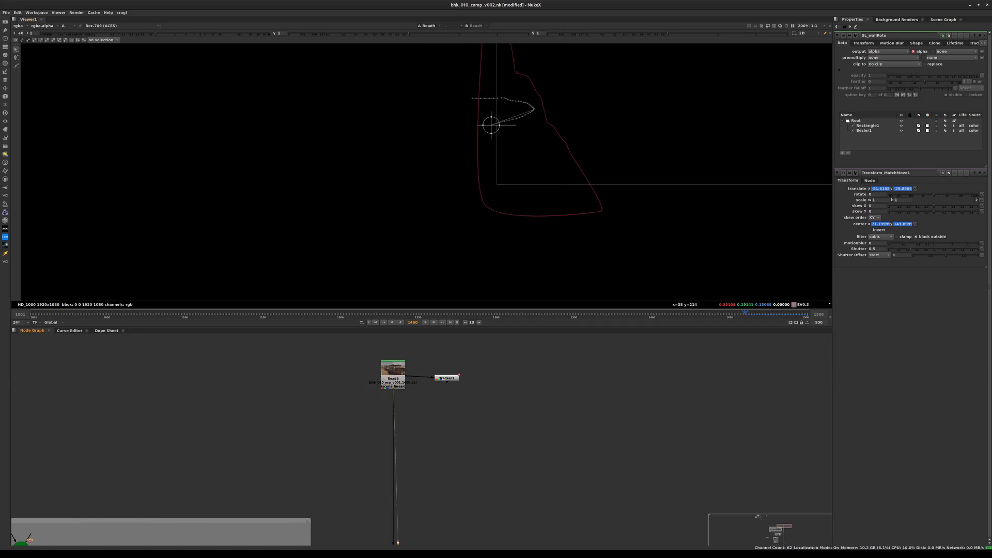
key(a)
Move SL_wallRoto and its match-move transform up beside Tracker1 near the Read9 plate
scroll(515, 424, down, 3)
middle_drag(515, 424, 488, 282)
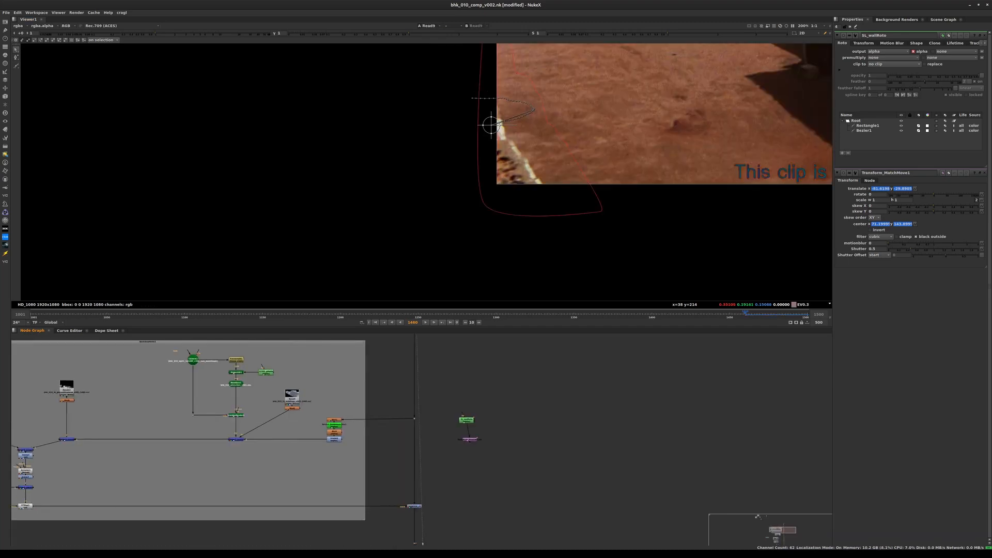
drag(469, 439, 465, 337)
middle_drag(465, 337, 464, 494)
drag(463, 494, 347, 421)
scroll(478, 410, up, 3)
Merge the match-moved roto over the Read9 plate, view the merge, and set its mix to 0.625
click(498, 408)
key(m)
drag(507, 448, 424, 476)
key(1)
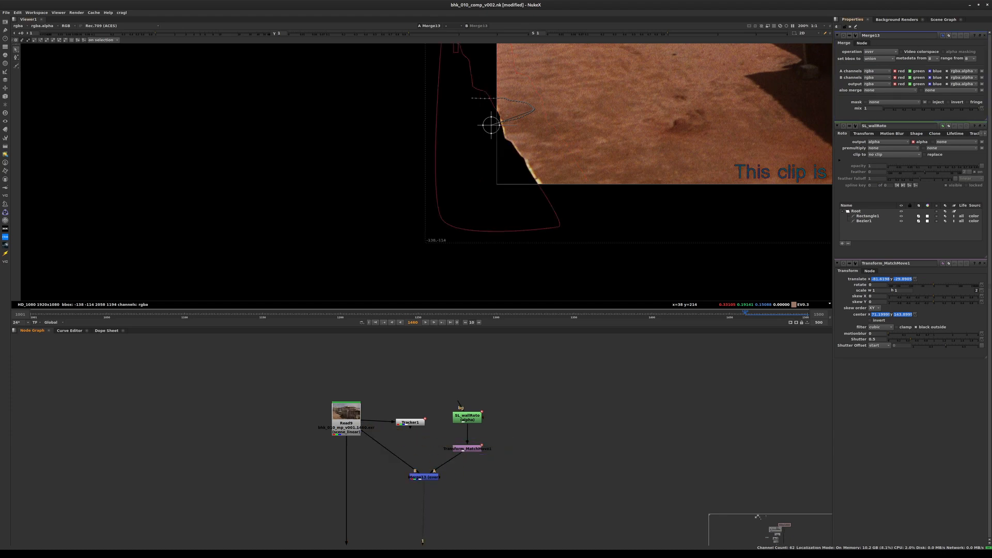
drag(977, 109, 942, 108)
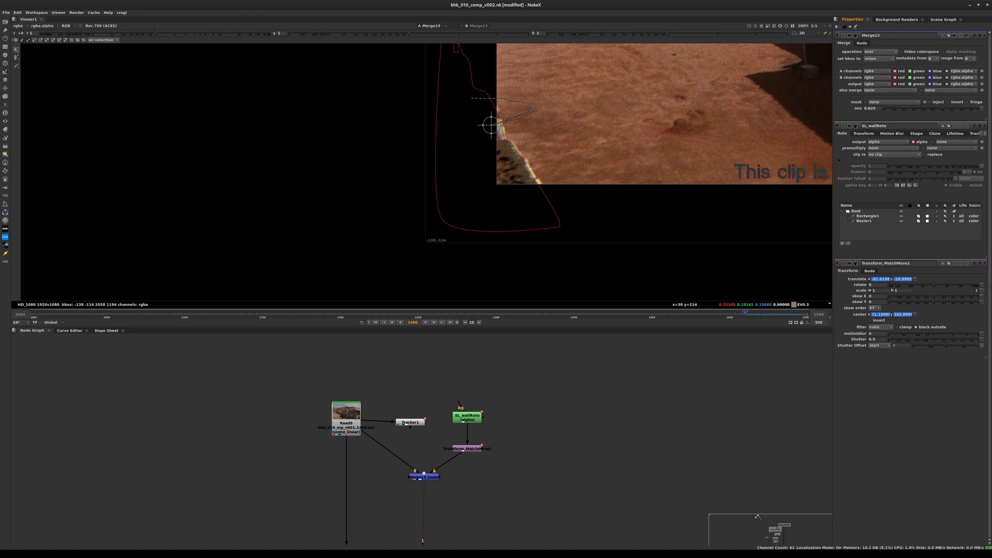
Close the match-move transform's properties and compare the wall roto's edge on frames 1460 and 1472
click(984, 264)
middle_drag(516, 73, 481, 98)
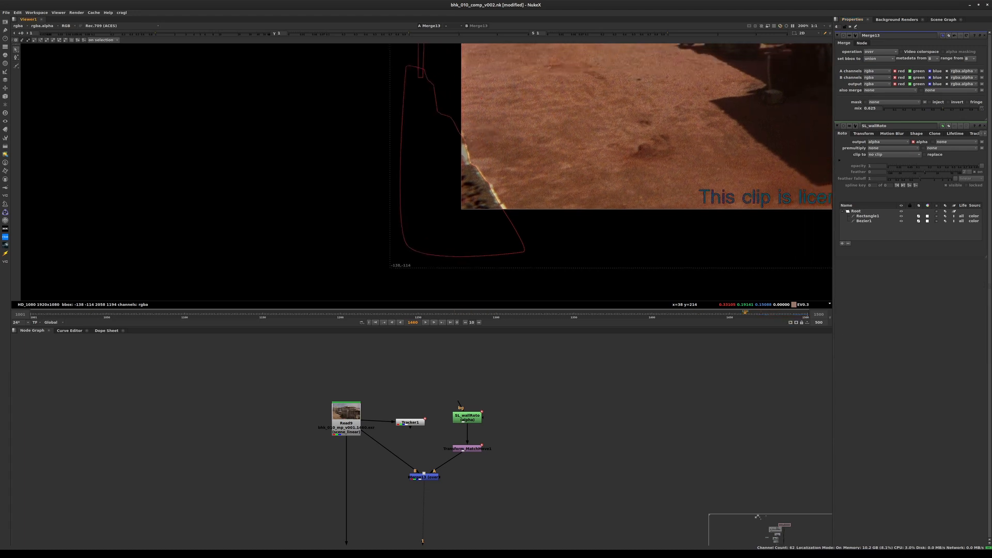
key(ctrl+shift+Right)
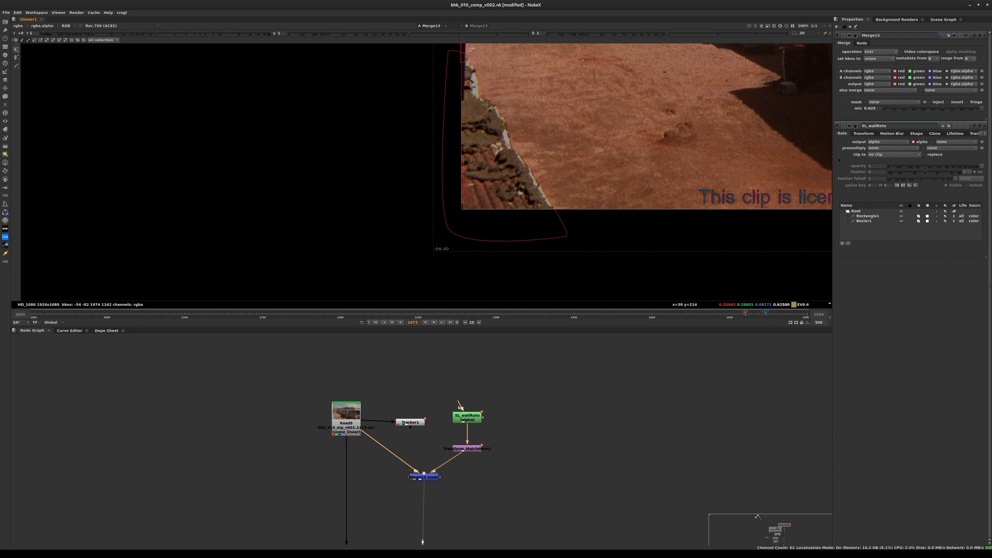
key(ctrl+shift+Left)
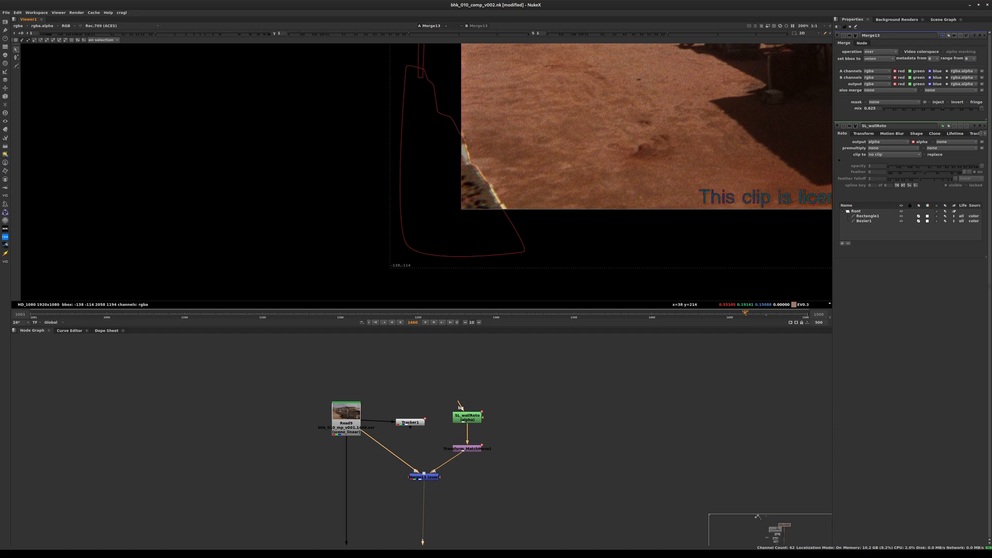
Select the Bezier1 shape and nudge its lower edge points slightly outward to the wall edge on frame 1460
click(863, 220)
key(f)
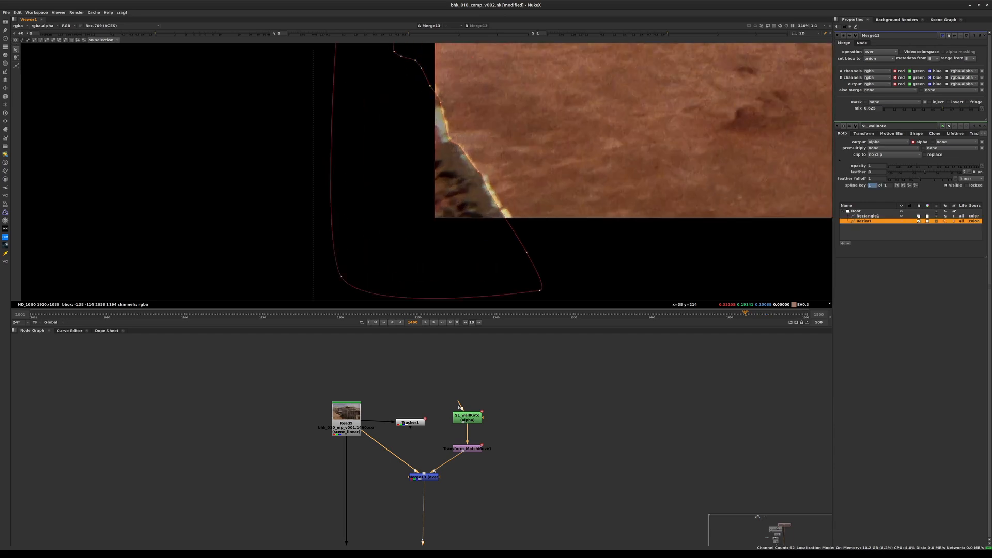
drag(481, 179, 532, 261)
drag(506, 220, 509, 220)
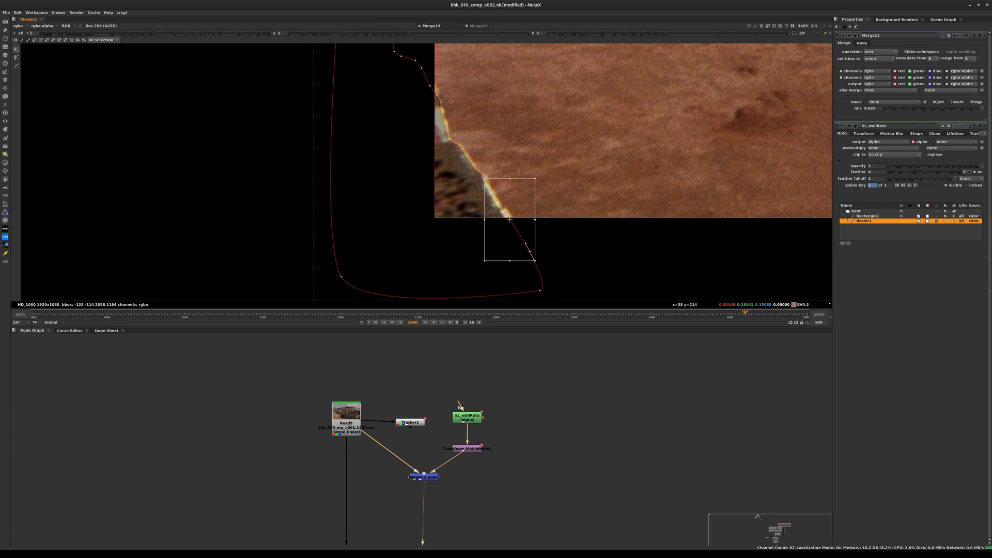
click(558, 222)
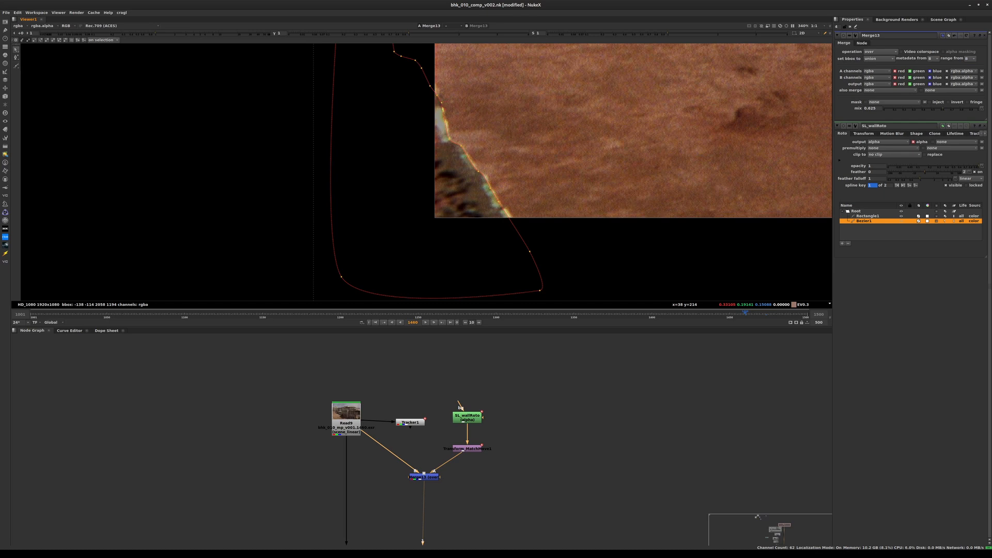
Fine-tune the Bezier1 points along the full visible wall edge on frame 1460 to follow its contour
drag(438, 98, 470, 161)
drag(436, 98, 534, 265)
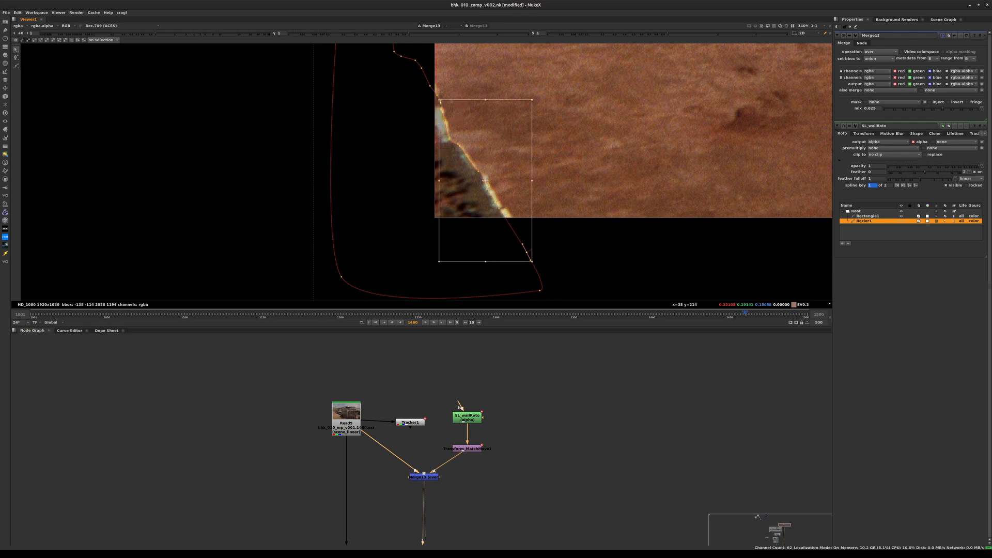
click(558, 243)
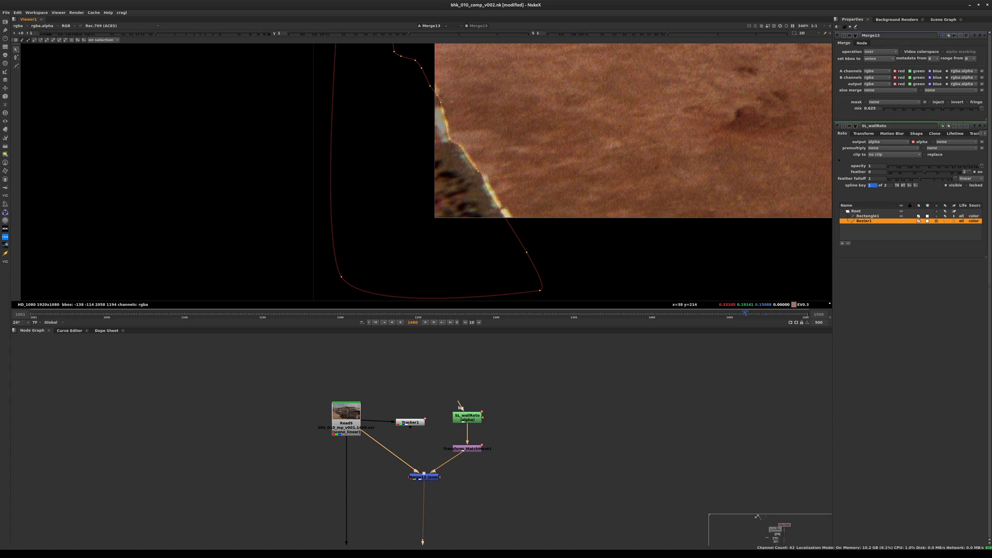
drag(410, 85, 532, 263)
scroll(528, 210, up, 3)
drag(454, 165, 459, 164)
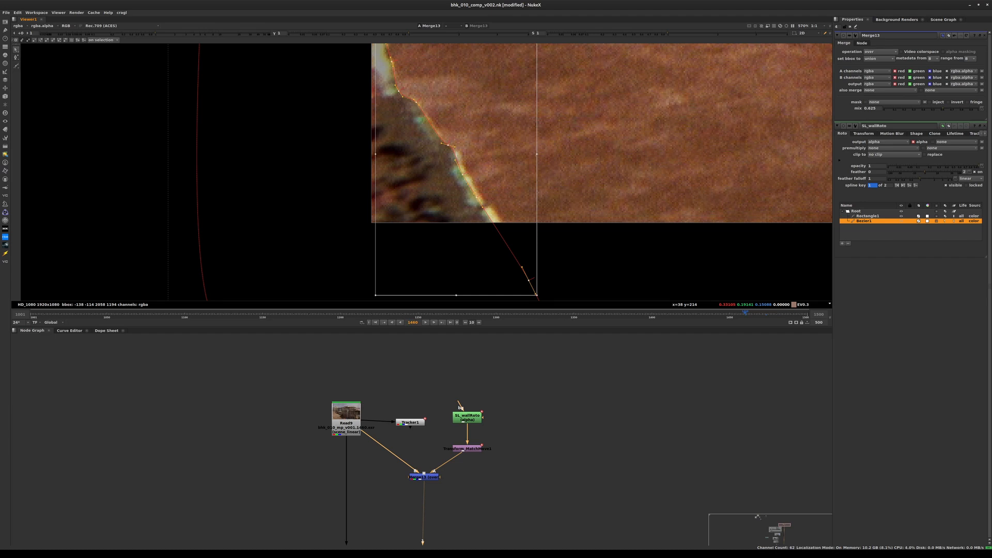
click(496, 164)
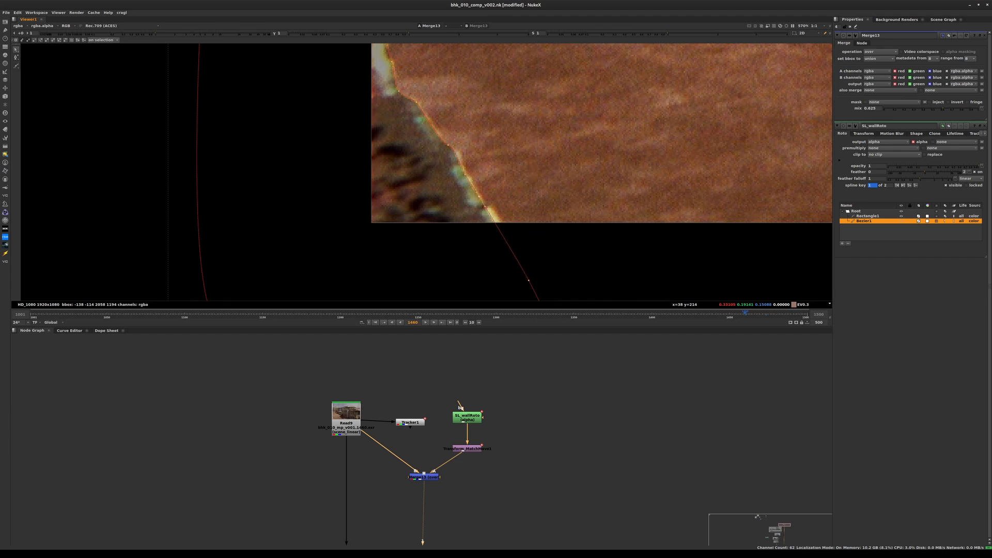
scroll(512, 289, down, 2)
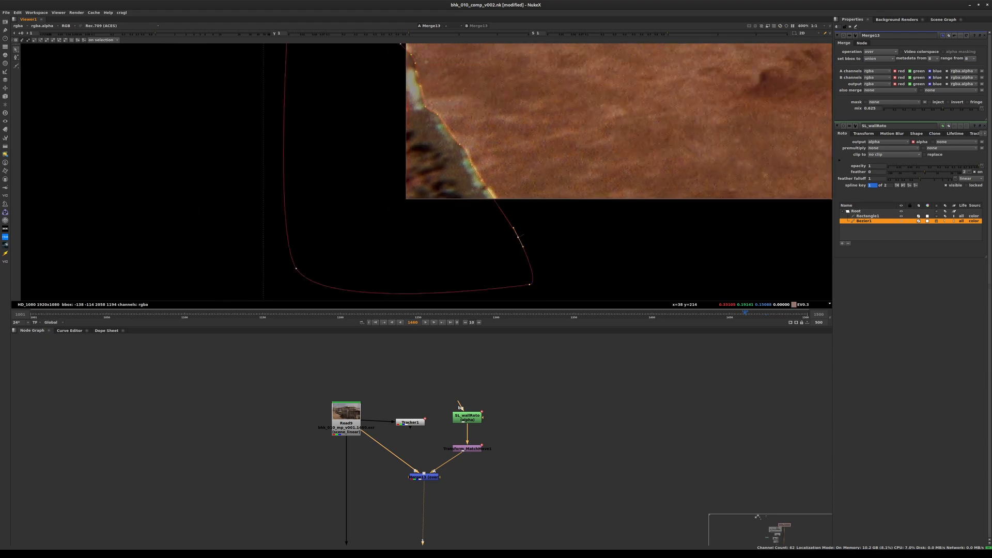
Offset the whole Bezier1 shape on frames 1457 and 1456 so it follows the wall out of the picture
key(Left)
key(Left)
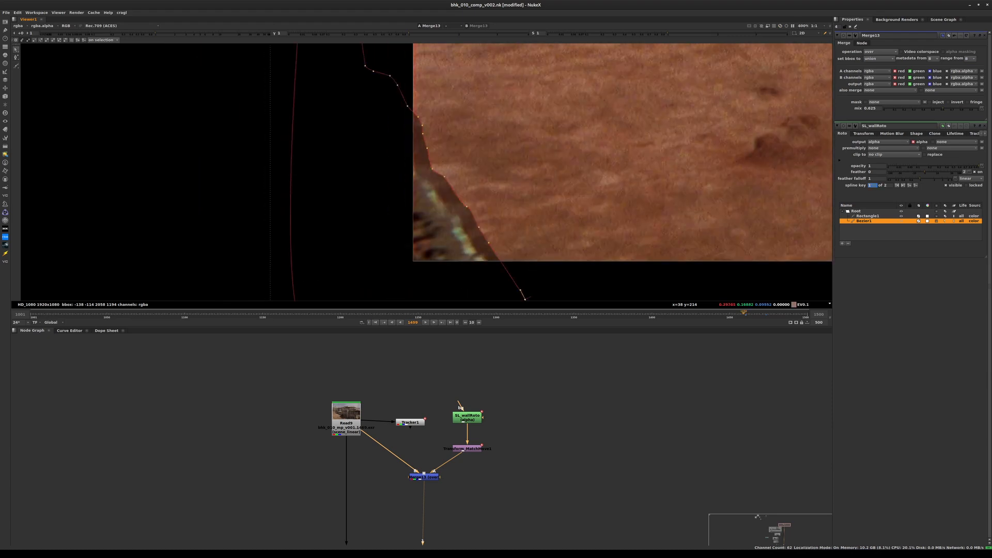
key(Right)
key(Right)
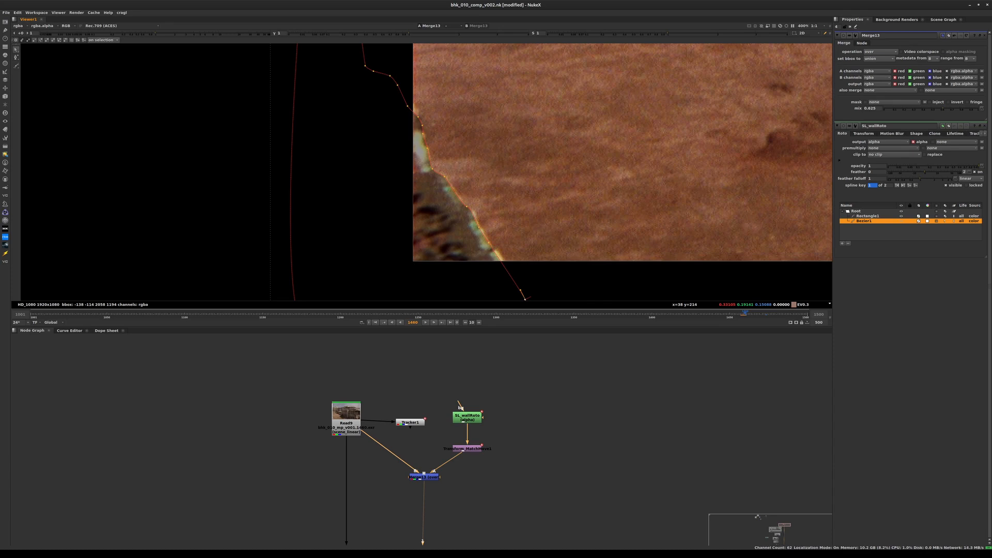
key(Left)
key(Left)
key(Left)
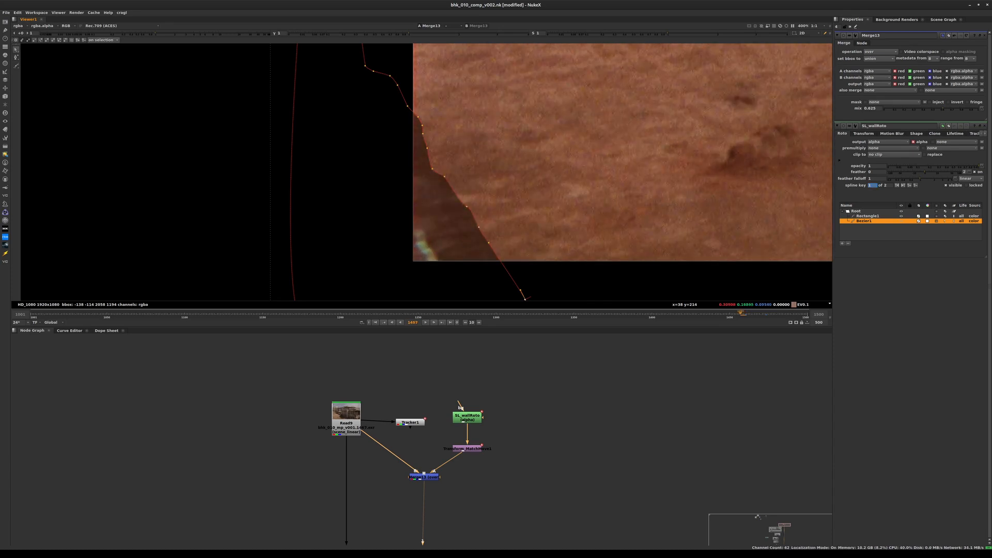
scroll(551, 161, down, 3)
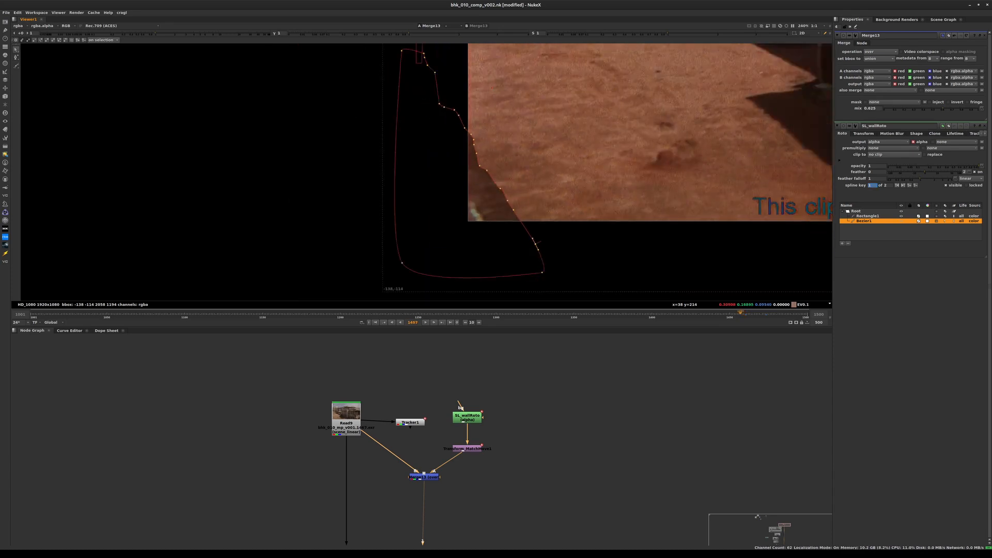
key(ctrl+a)
drag(467, 167, 438, 183)
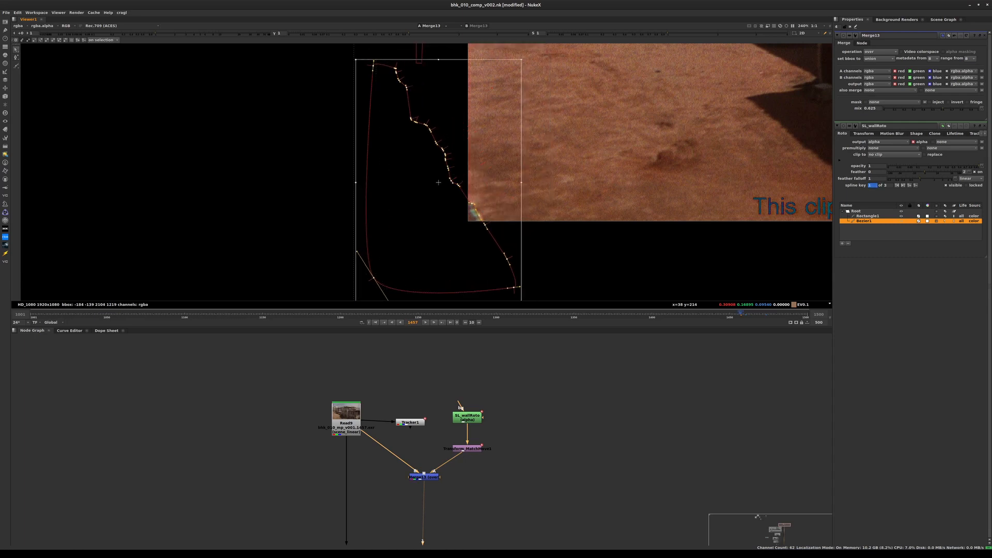
key(Left)
drag(438, 183, 424, 186)
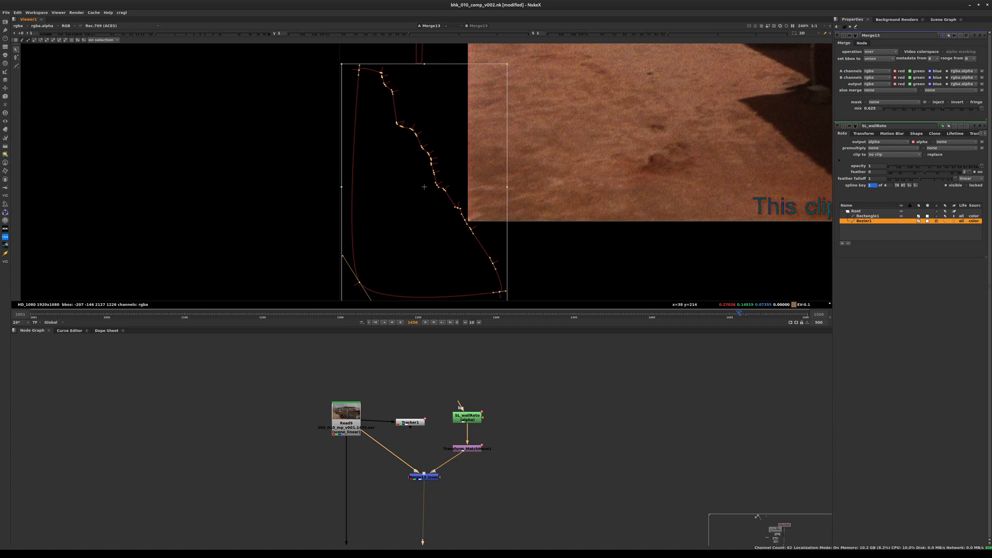
Save the script and play the shot forward to check the roto over the plate
middle_drag(424, 186, 428, 299)
key(ctrl+s)
key(l)
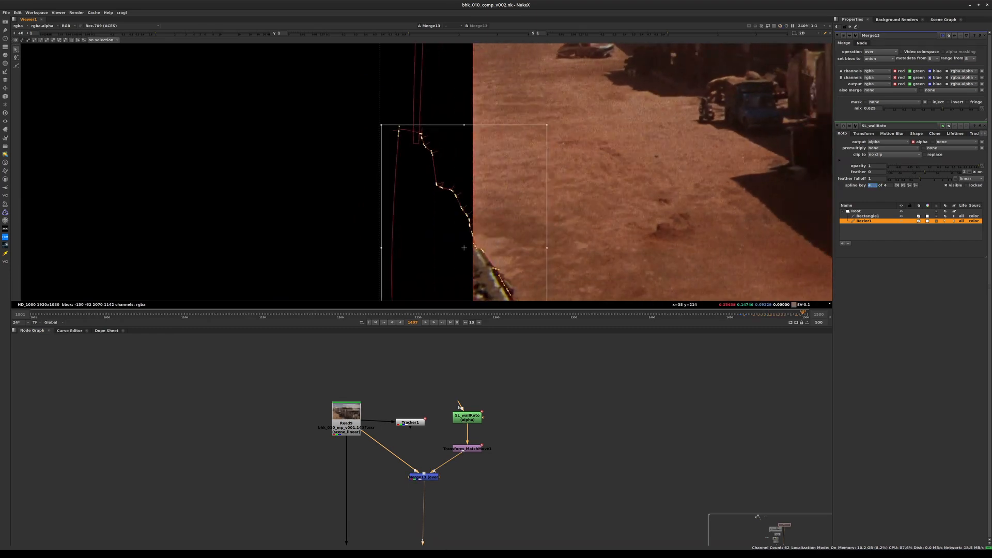
On the last frame 1500, shift the lower Bezier1 edge points inward to the wall and adjust the point near the image border
middle_drag(496, 200, 522, 136)
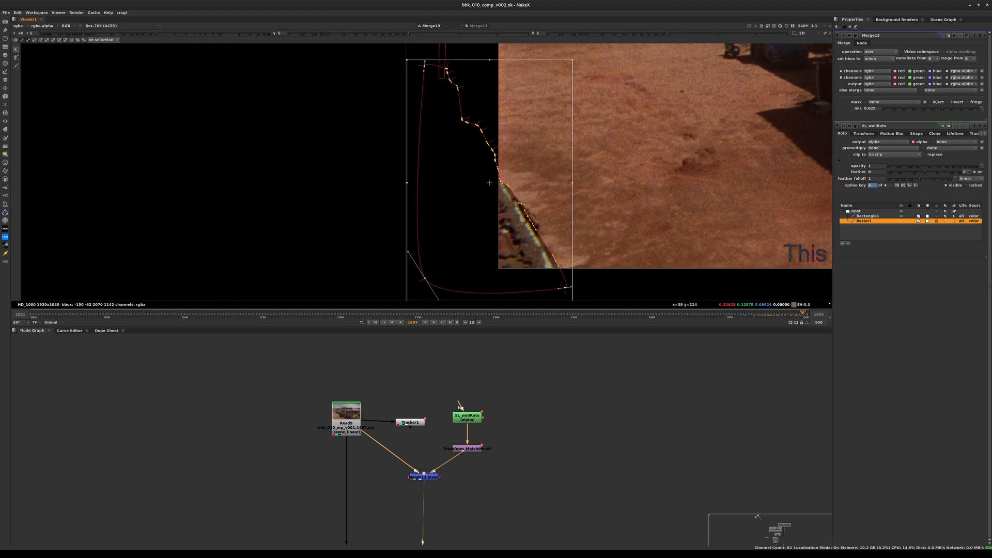
click(522, 136)
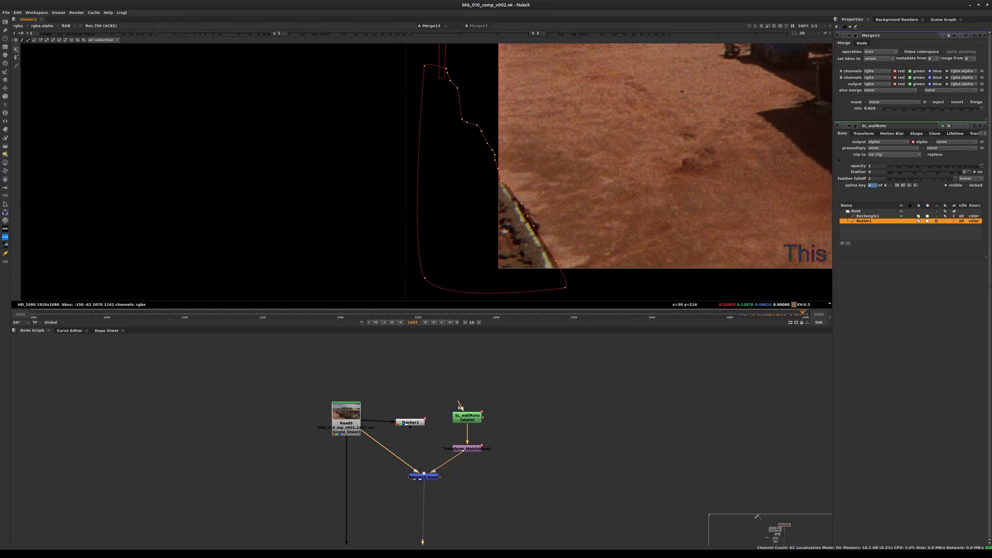
drag(600, 178, 497, 298)
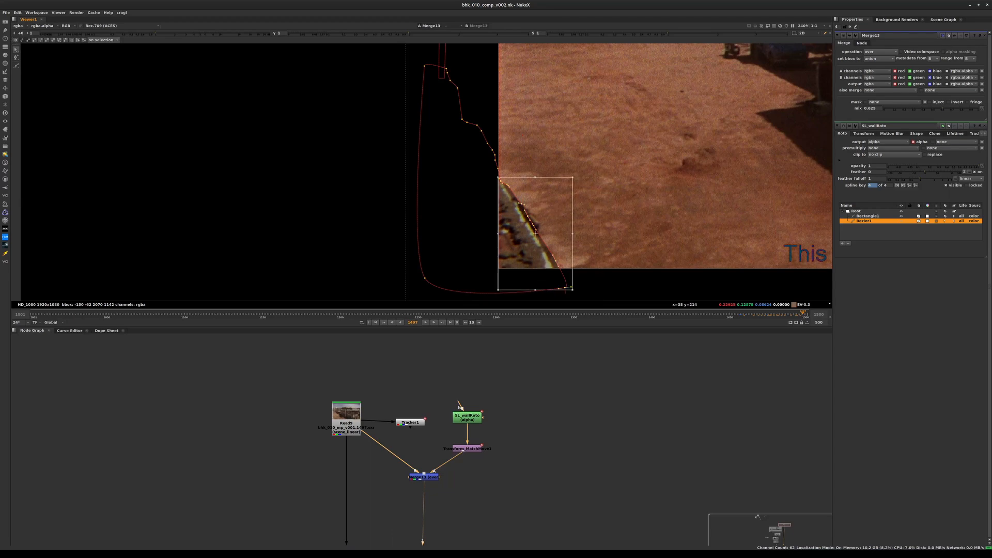
key(End)
scroll(574, 227, up, 3)
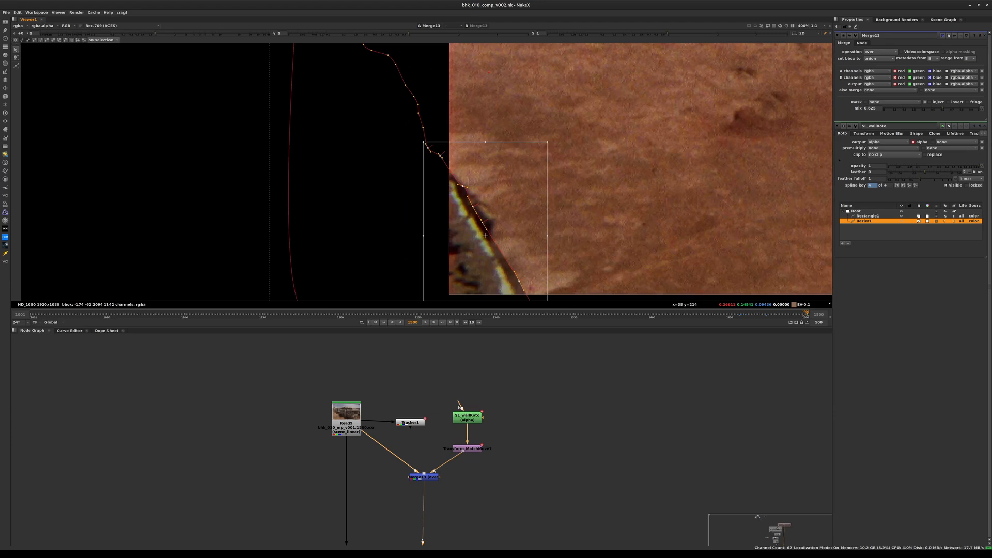
drag(485, 236, 479, 239)
click(489, 73)
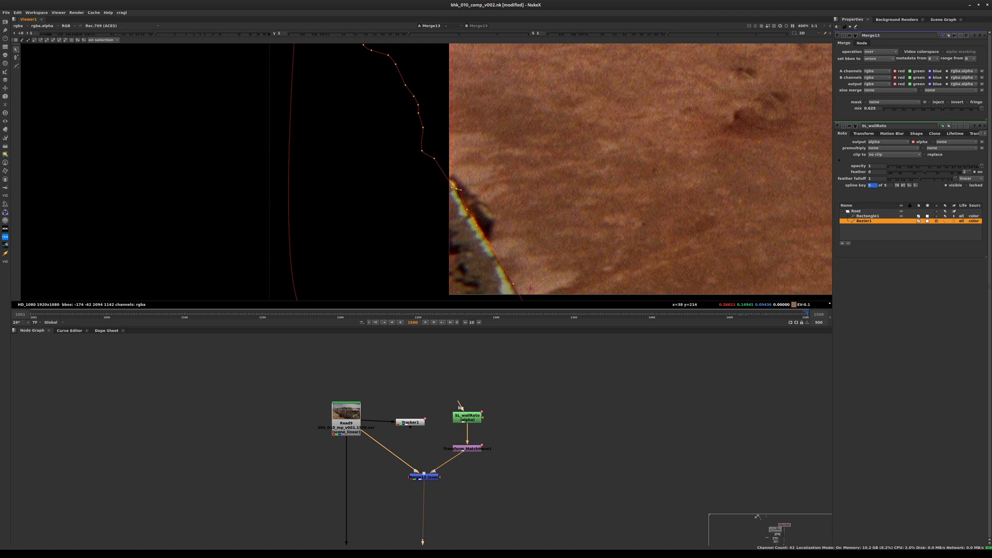
drag(461, 191, 457, 195)
middle_drag(459, 192, 460, 72)
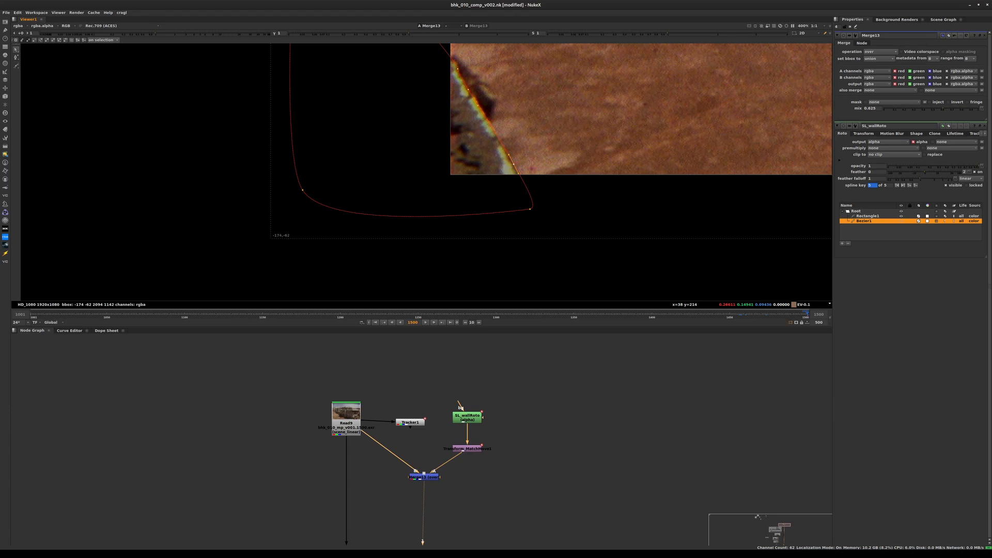
Check the roto edge over the plate on frame 1487 and save the script
click(786, 313)
middle_drag(595, 67, 538, 191)
scroll(605, 187, down, 1)
scroll(608, 175, down, 2)
key(ctrl+s)
Detach SL_wallRoto and its match-move transform from the check merge, clear all open node properties, and auto-arrange the two nodes
drag(507, 390, 439, 463)
key(ctrl+shift+x)
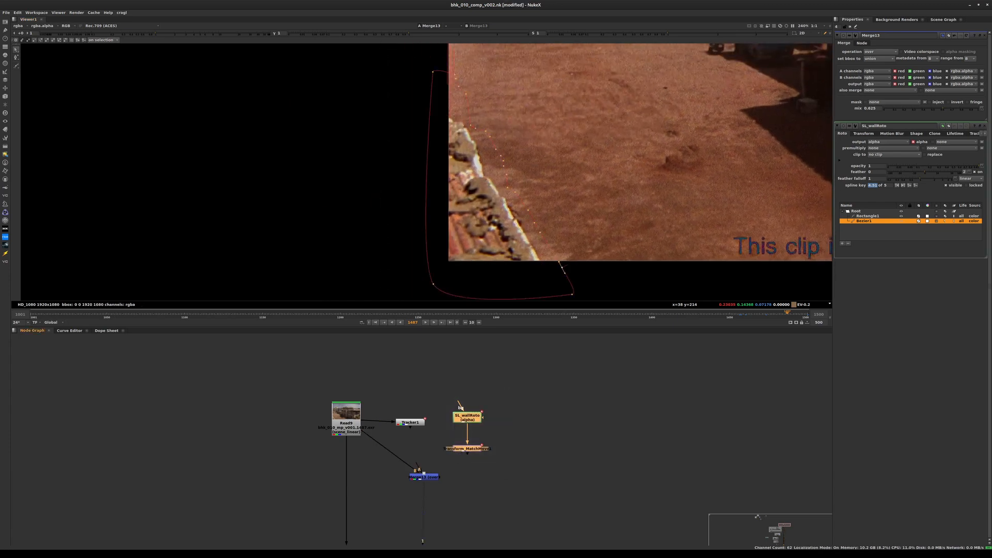
click(850, 26)
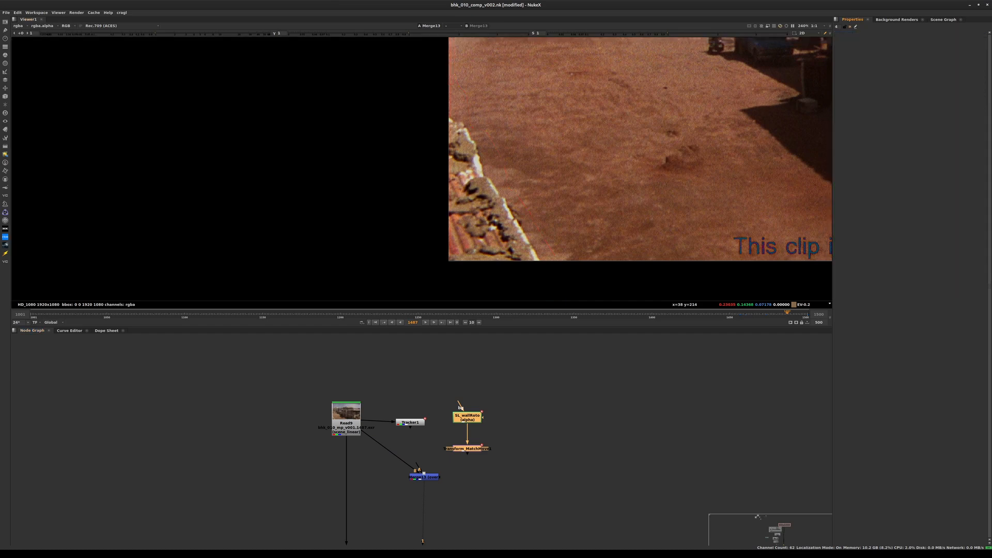
scroll(559, 223, down, 3)
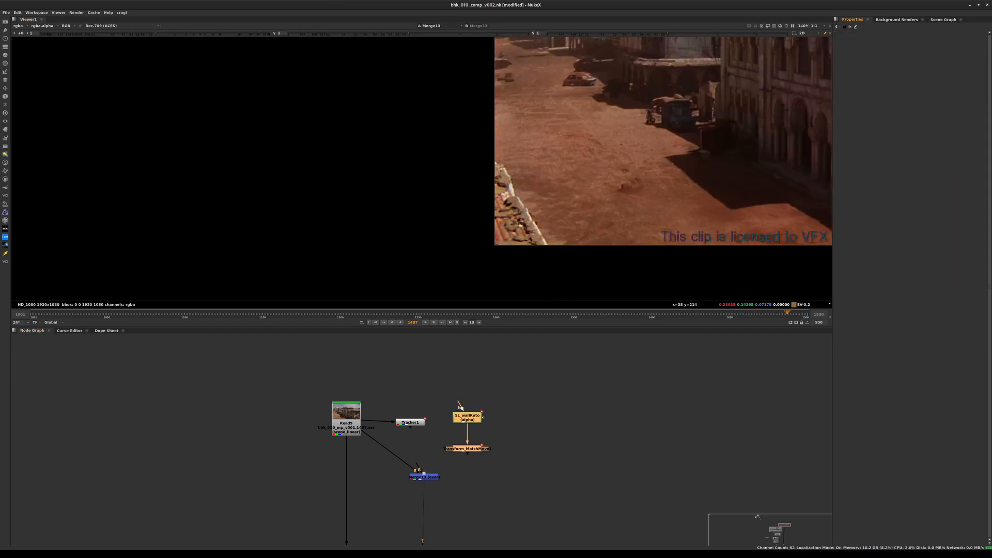
key(l)
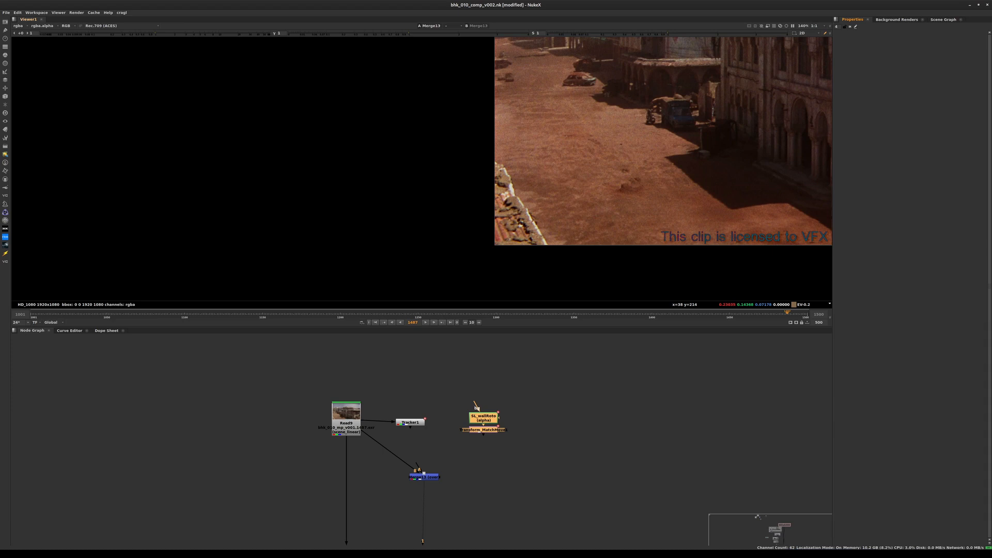
Add a Blur node with size 4.4 after the match-move transform and save the script
drag(545, 375, 441, 446)
click(443, 446)
click(481, 430)
key(b)
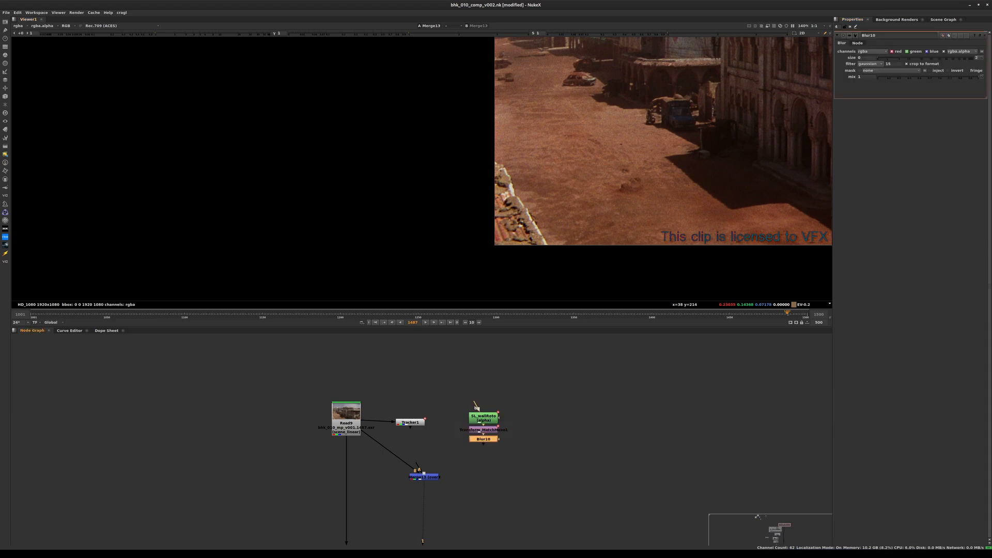
drag(878, 58, 898, 58)
drag(538, 381, 448, 471)
key(ctrl+s)
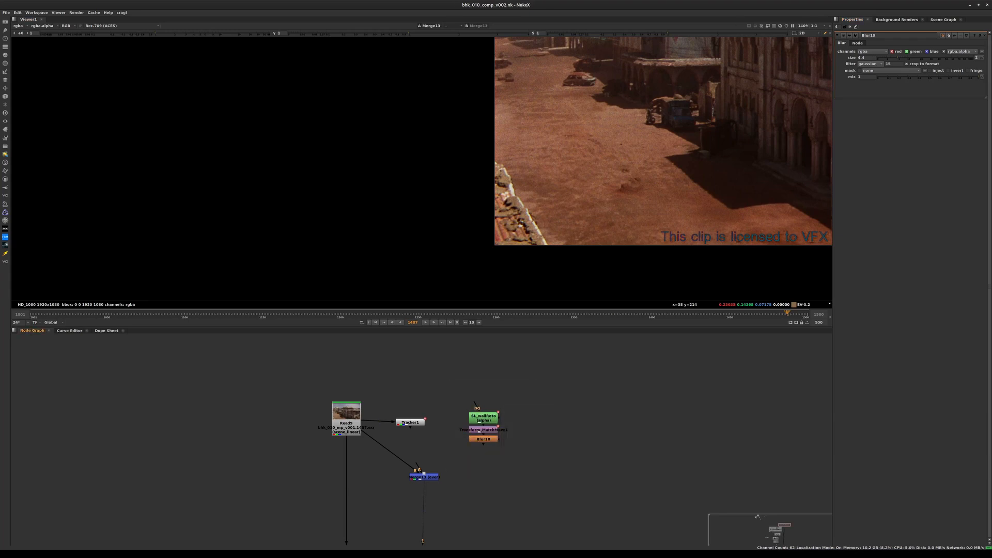
Move the wall roto, match-move and blur nodes down the graph beside the Read11 distortion map
middle_drag(465, 414, 448, 471)
middle_drag(455, 532, 480, 343)
drag(483, 346, 466, 526)
scroll(500, 497, down, 6)
middle_drag(500, 498, 500, 345)
drag(491, 353, 444, 496)
middle_drag(444, 495, 471, 354)
drag(471, 354, 327, 489)
scroll(344, 487, up, 6)
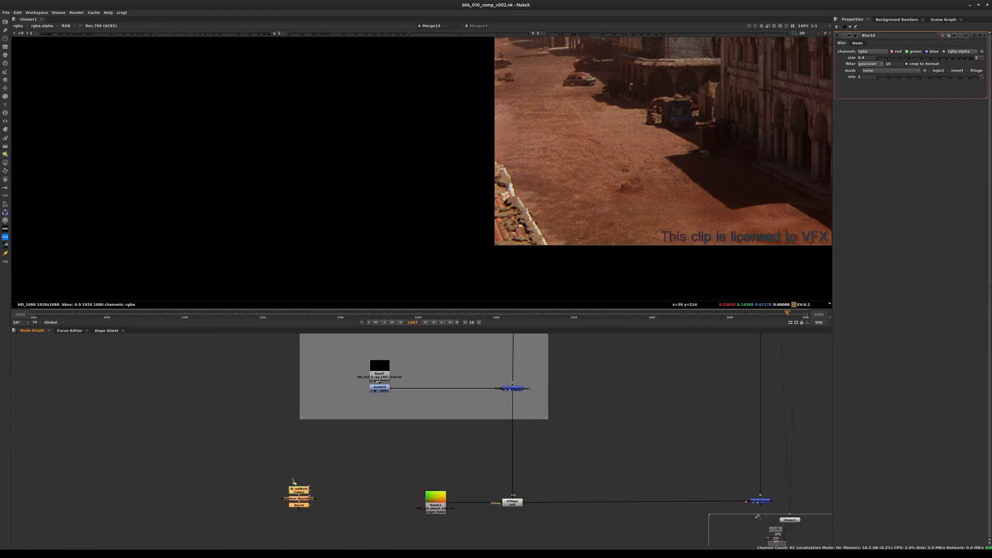
Insert a Merge node in the stream directly below STMap2
middle_drag(480, 465, 446, 413)
drag(518, 406, 438, 475)
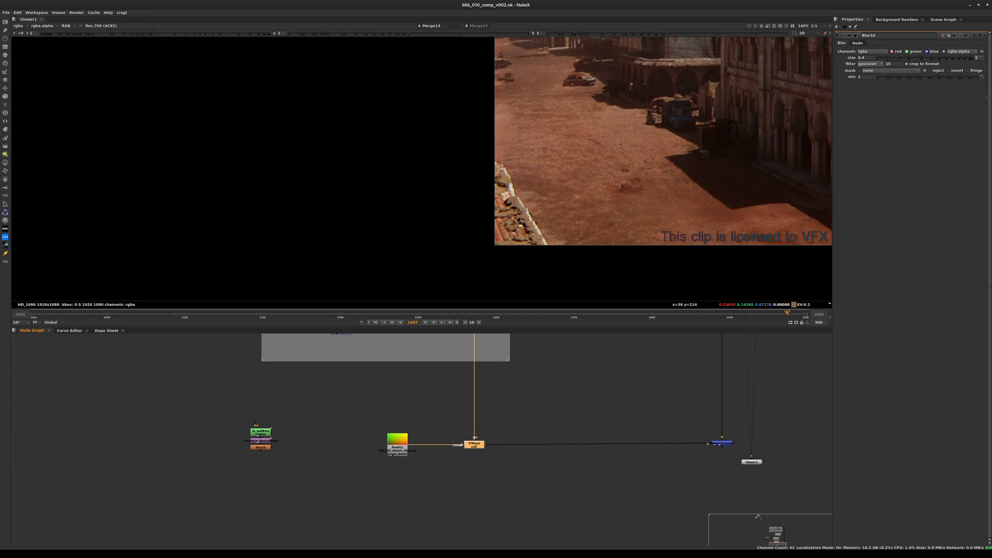
key(m)
drag(502, 445, 474, 467)
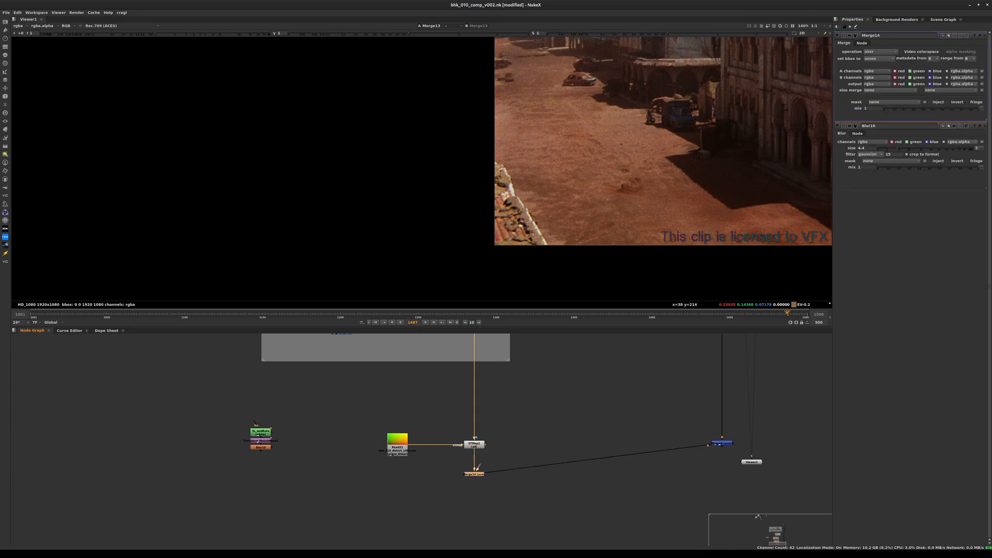
scroll(473, 470, up, 3)
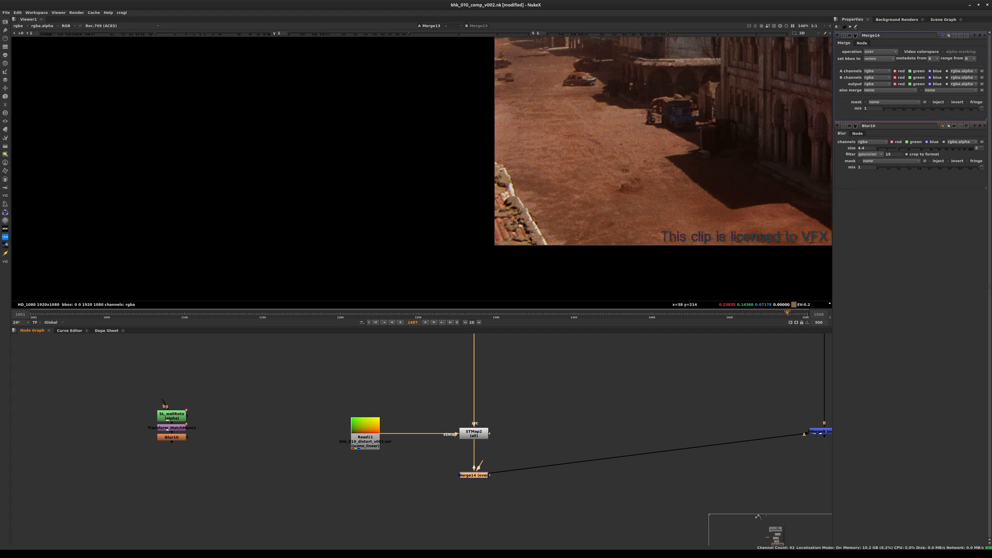
Connect the new merge's A input to the roto's blur and place the roto stack beneath Read11, level with the merge
drag(473, 475, 175, 438)
drag(172, 438, 364, 519)
key(ctrl+z)
ctrl+click(172, 438)
drag(172, 438, 366, 503)
drag(467, 497, 470, 502)
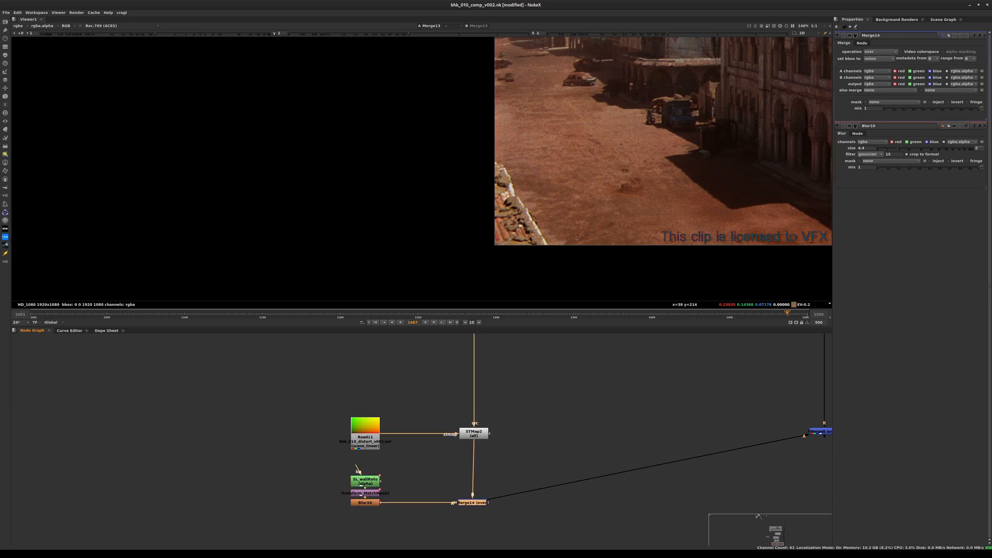
Set Merge14's operation to stencil and compare the viewer output of STMap2 with that of the merge
click(880, 52)
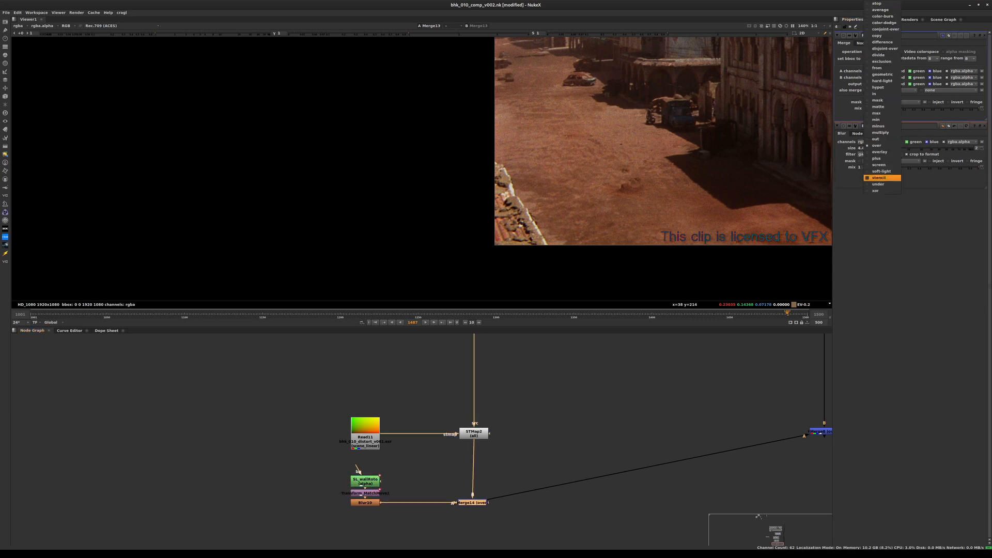
click(879, 178)
drag(820, 430, 819, 482)
click(474, 433)
key(1)
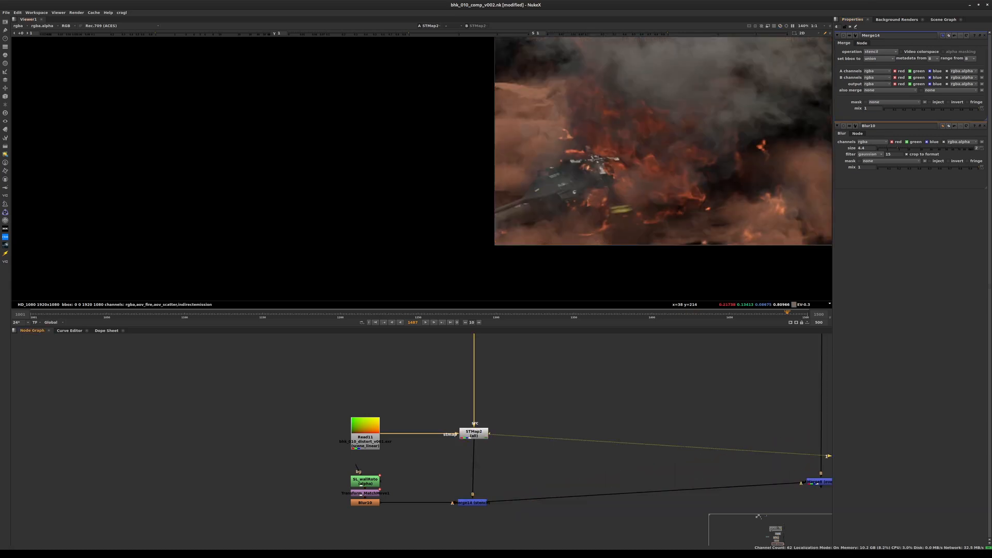
scroll(504, 213, up, 2)
click(468, 502)
key(1)
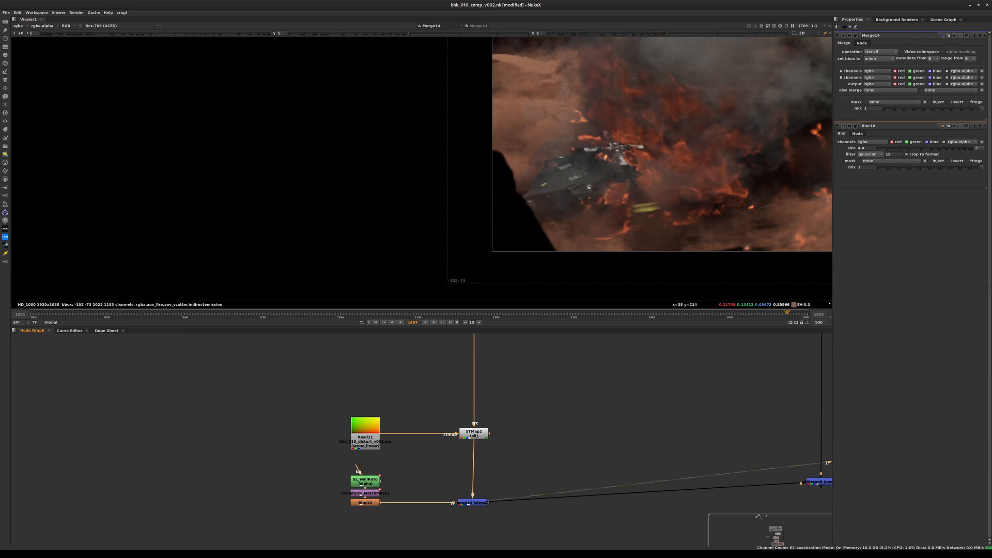
Lower the downstream over merge toward the stencil merge's level, view its output and save the script
middle_drag(548, 465, 381, 441)
drag(655, 457, 657, 487)
key(1)
key(ctrl+s)
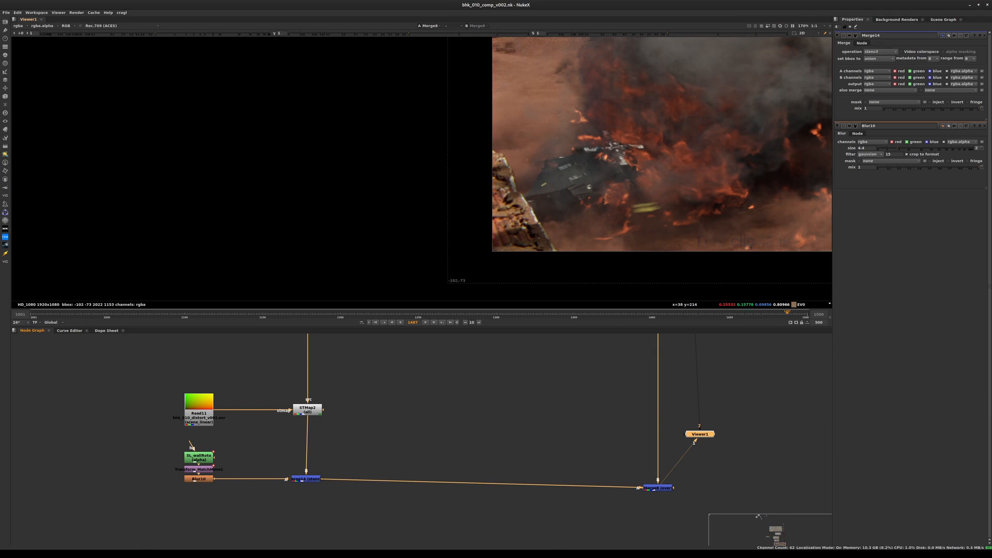
Set the Blur node under the wall roto to size 3.8 while checking the matte edge up close
scroll(464, 182, up, 5)
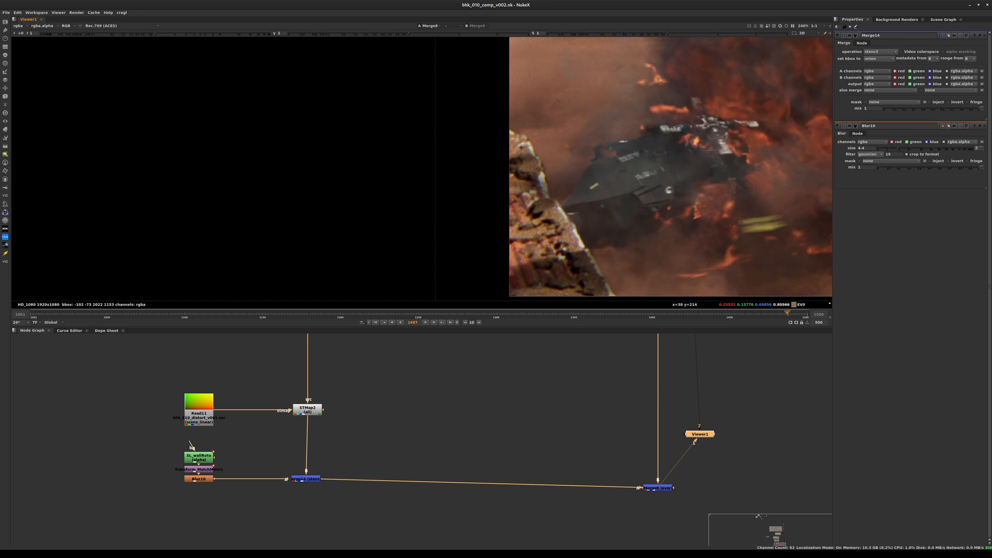
scroll(509, 194, down, 2)
double_click(198, 479)
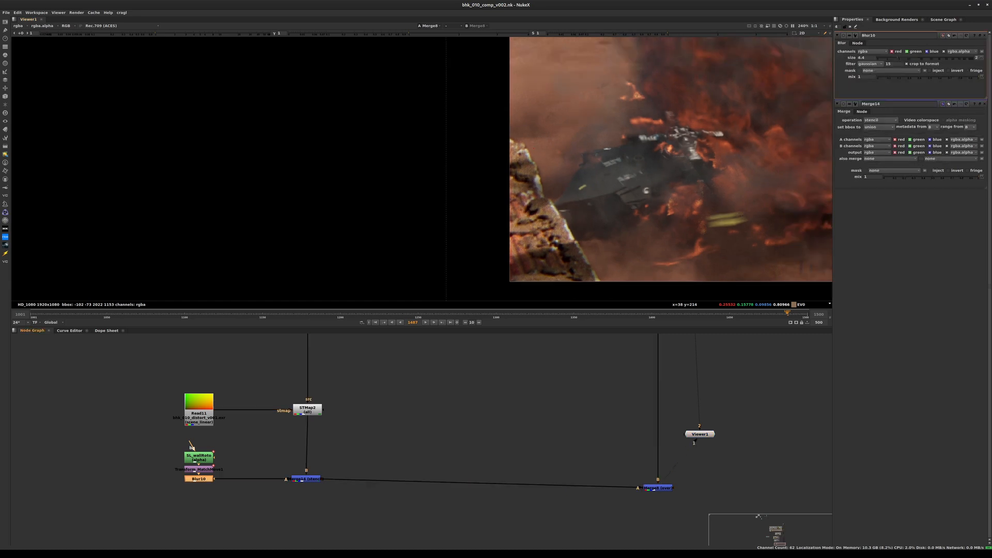
mouse_move(897, 58)
mouse_down()
mouse_move(890, 58)
mouse_move(899, 58)
mouse_up()
scroll(565, 163, up, 2)
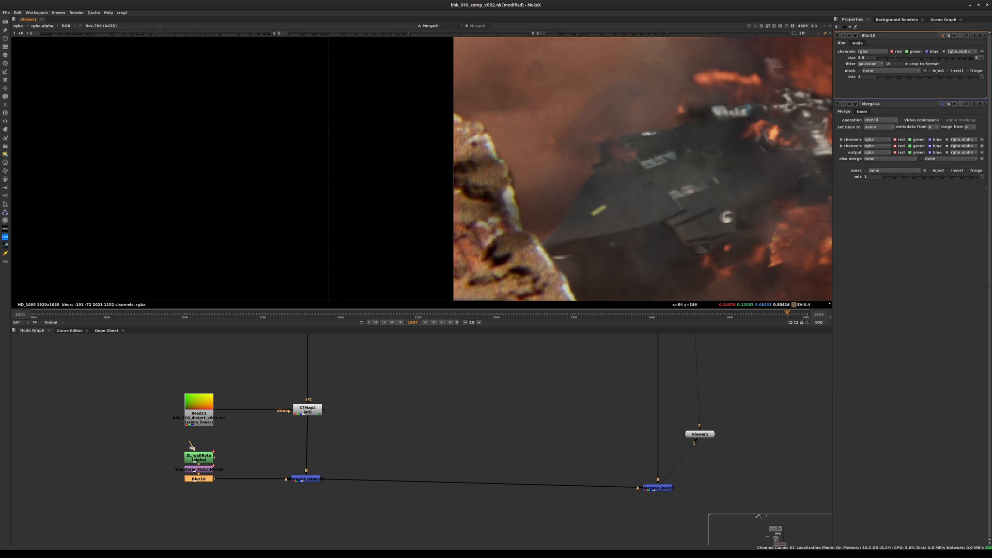
Select the SL_wallRoto Bezier1 points along the upper wall edge, nudge them slightly and check the edge against the fire
double_click(199, 457)
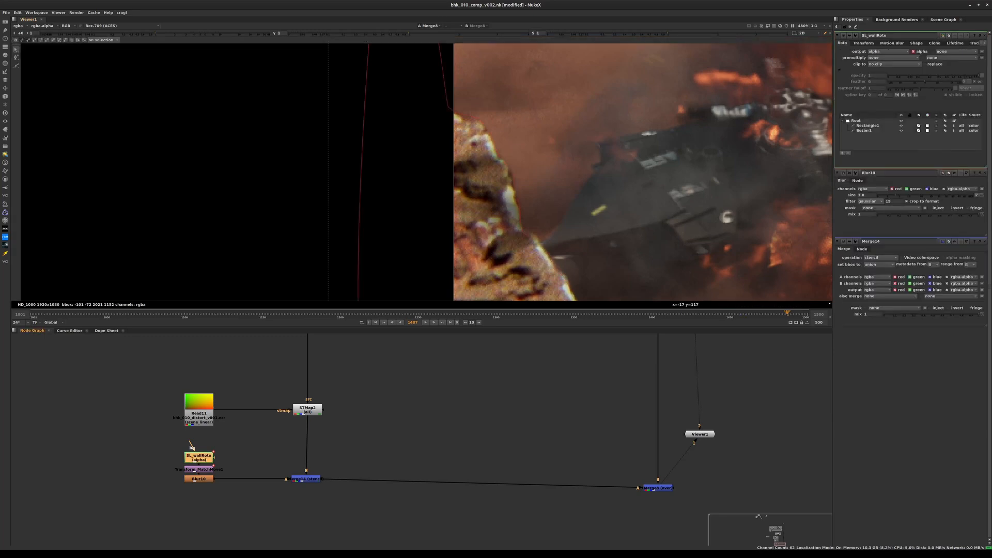
scroll(523, 202, up, 2)
click(507, 163)
drag(549, 120, 474, 228)
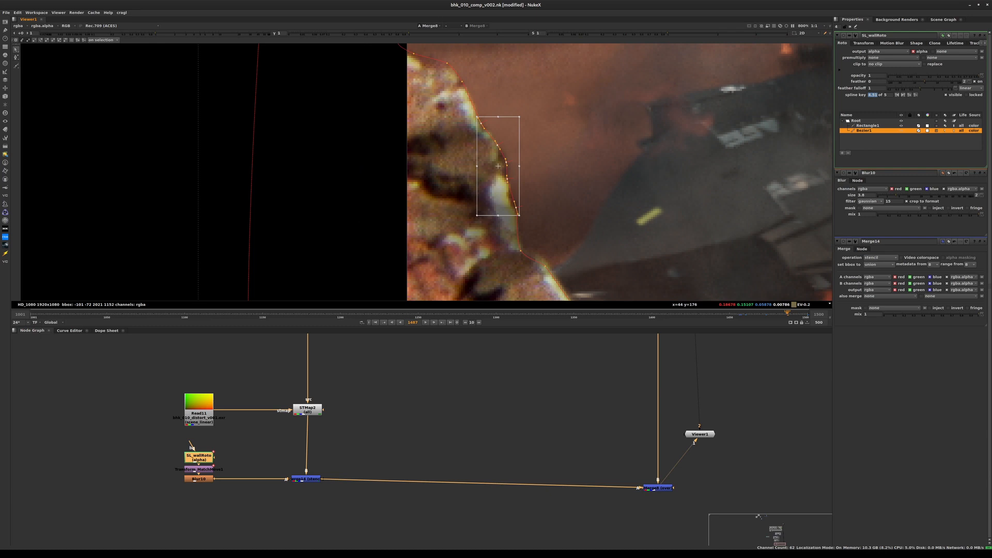
drag(498, 166, 498, 166)
click(512, 111)
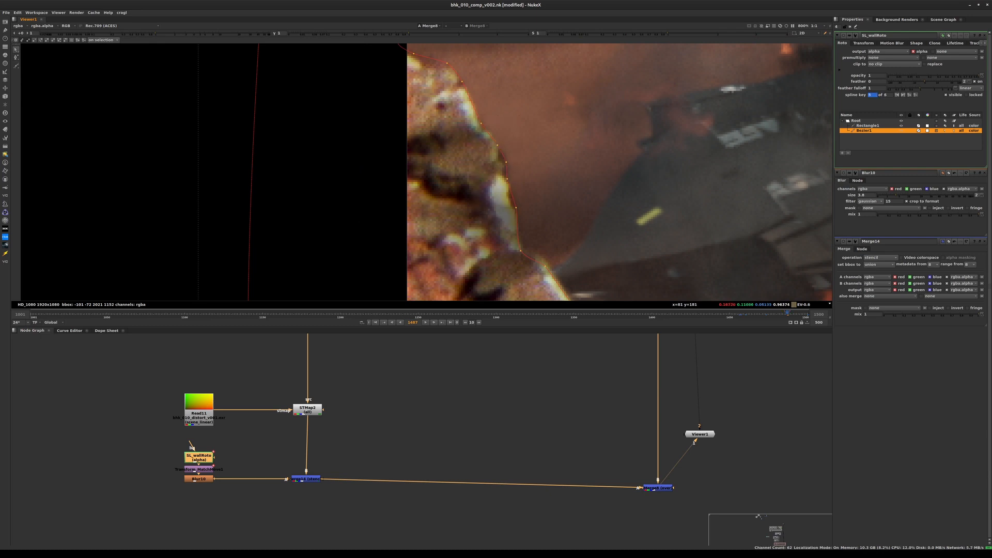
middle_drag(498, 105, 526, 134)
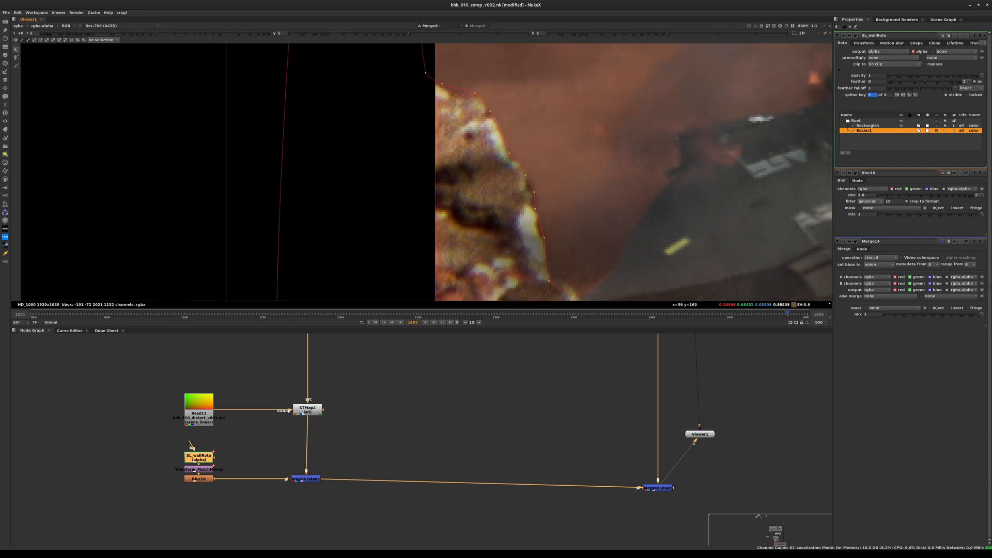
scroll(716, 170, down, 3)
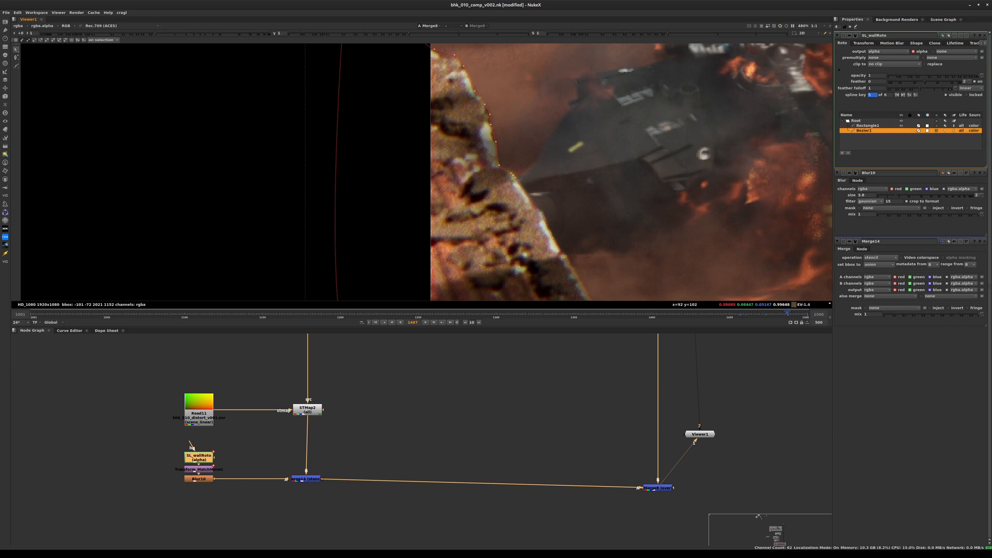
key(minus)
key(minus)
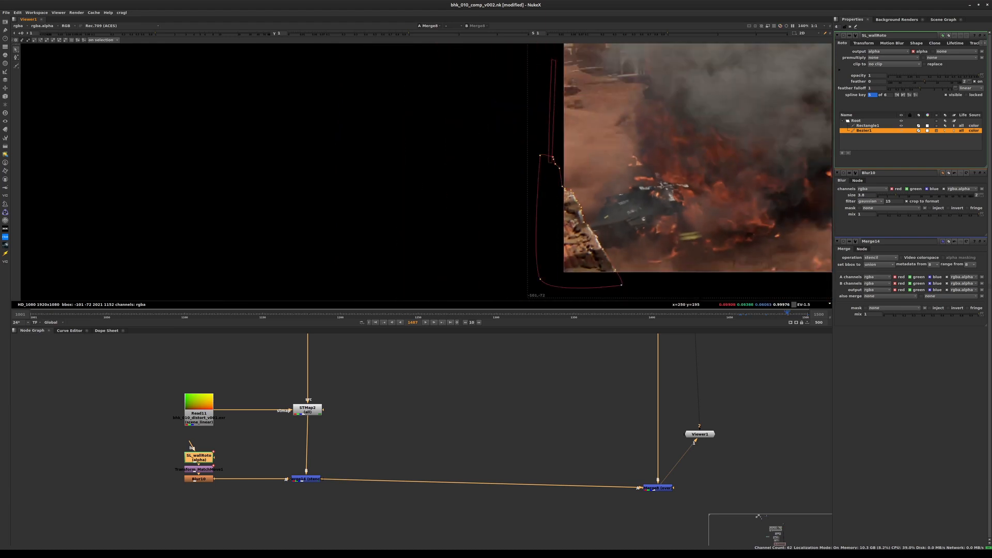
Close all open node properties, save the script and align the over merge level with the stencil merge
click(849, 26)
middle_drag(700, 174, 483, 234)
key(ctrl+s)
scroll(546, 181, down, 3)
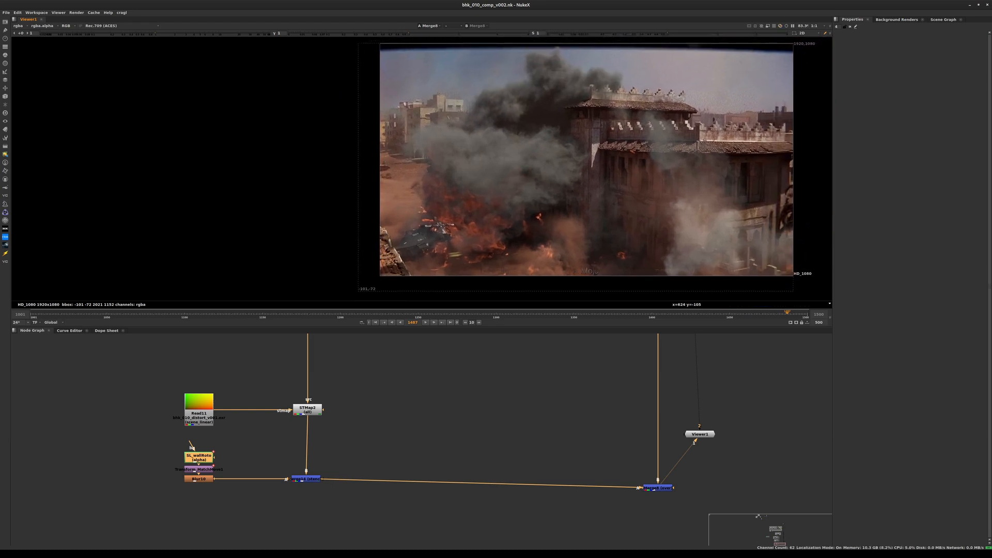
drag(657, 487, 658, 481)
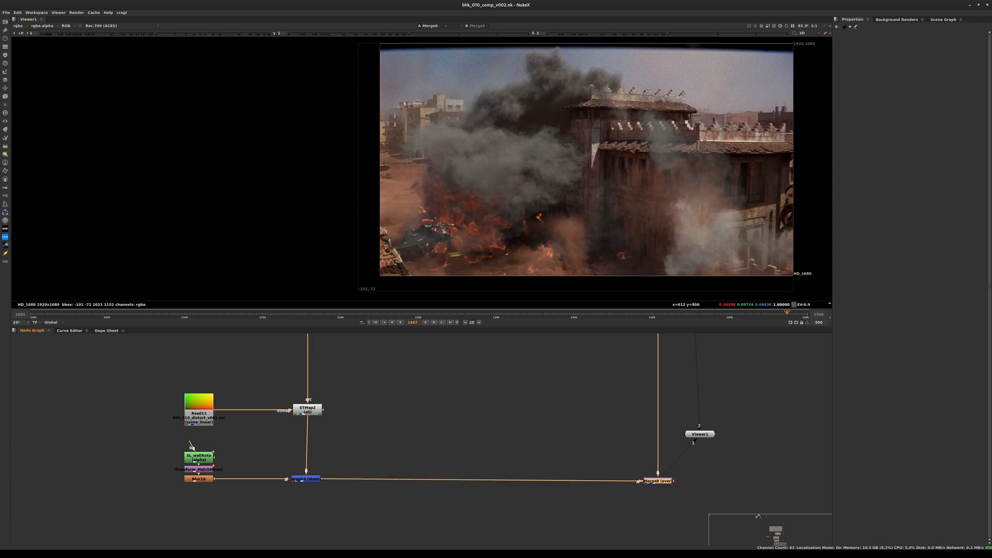
Examine how the smoke meets the rooftop parapet and the building's edge in the full comp
scroll(527, 147, up, 3)
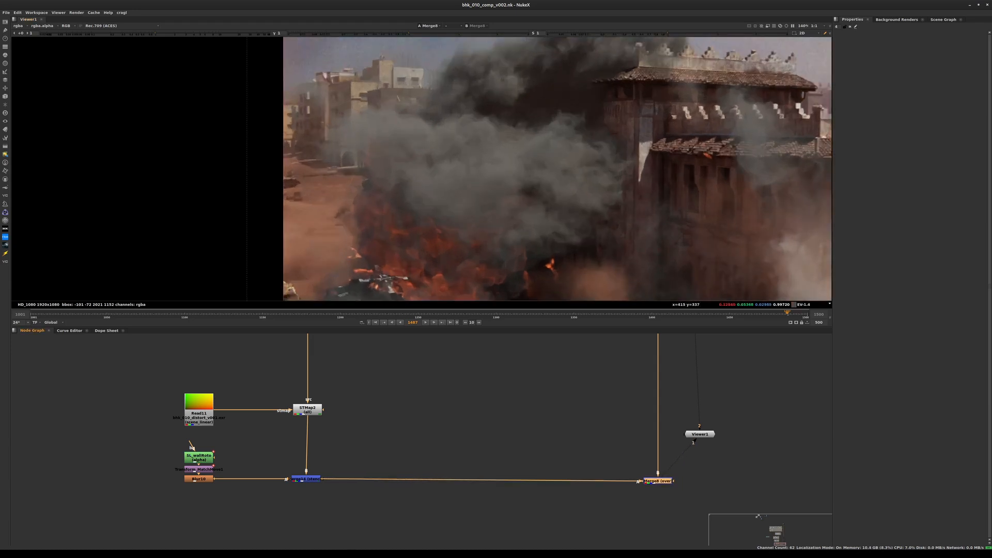
scroll(601, 235, down, 1)
middle_drag(660, 100, 558, 166)
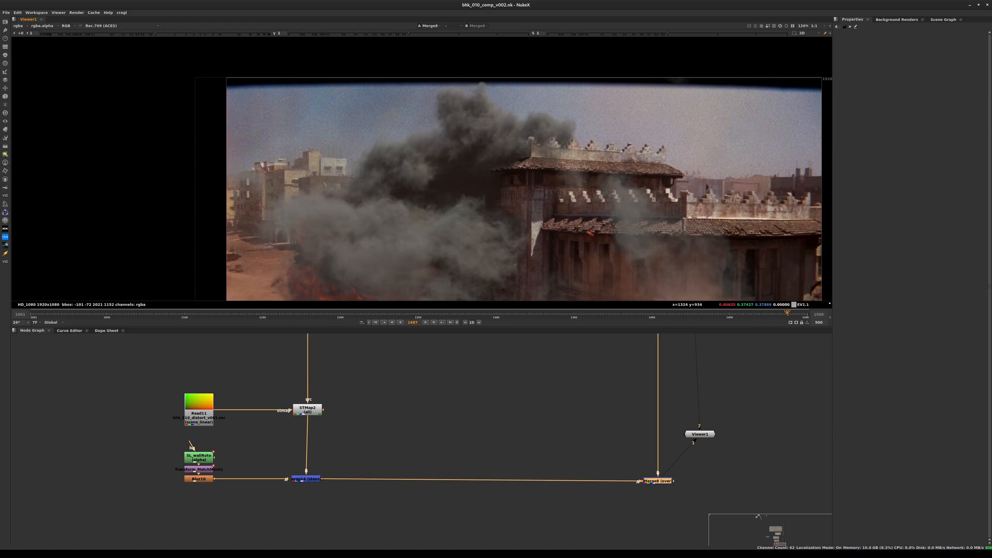
scroll(646, 123, up, 1)
scroll(589, 152, up, 5)
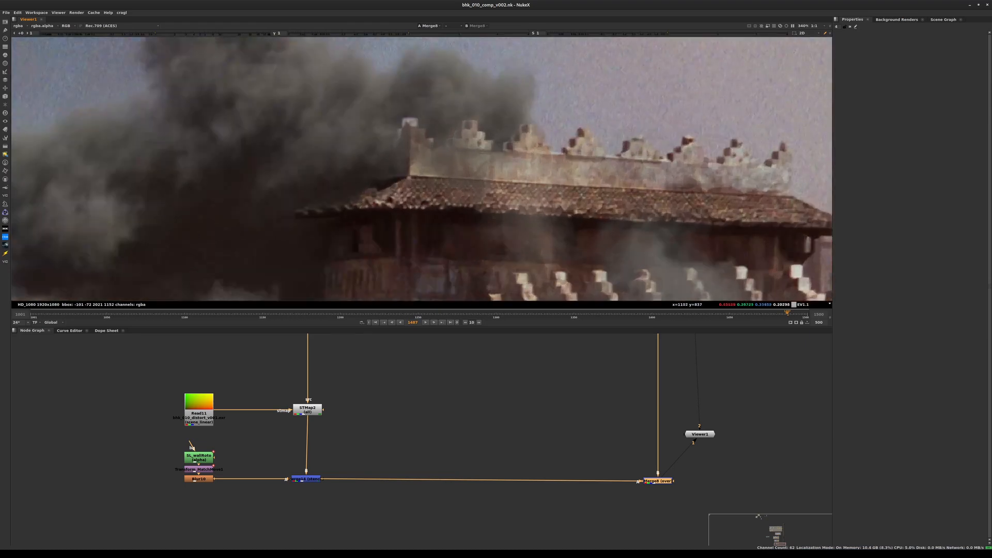
middle_drag(486, 206, 523, 267)
scroll(455, 191, up, 3)
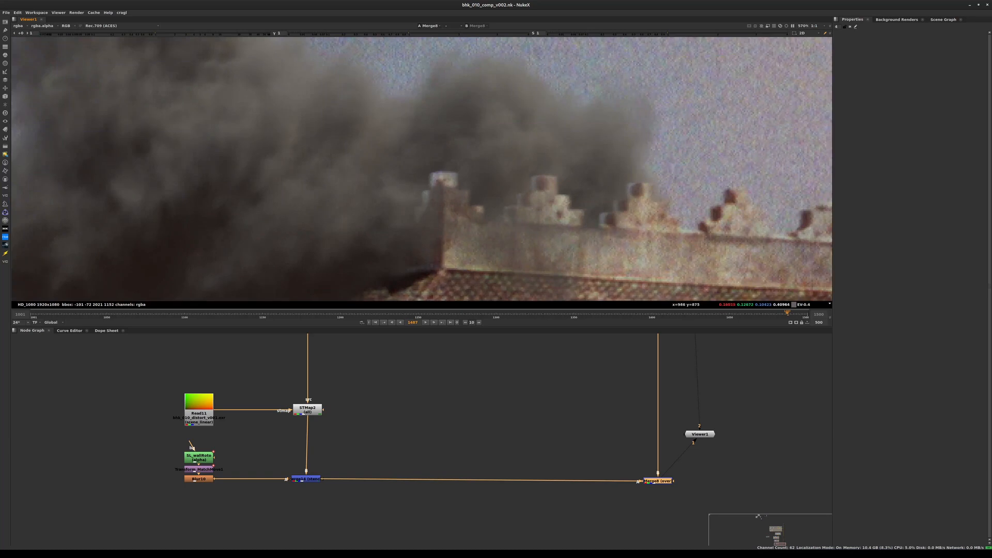
scroll(460, 200, down, 2)
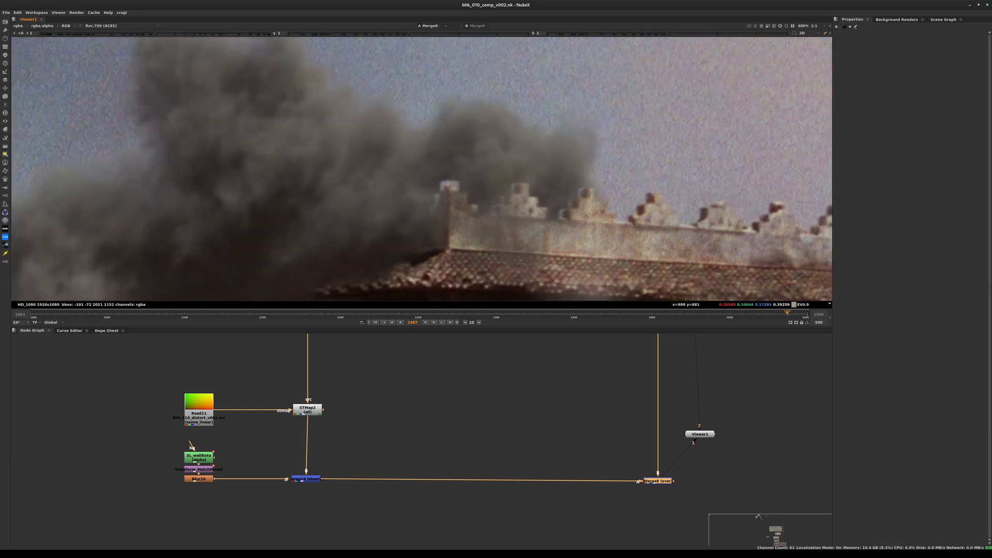
scroll(450, 191, up, 3)
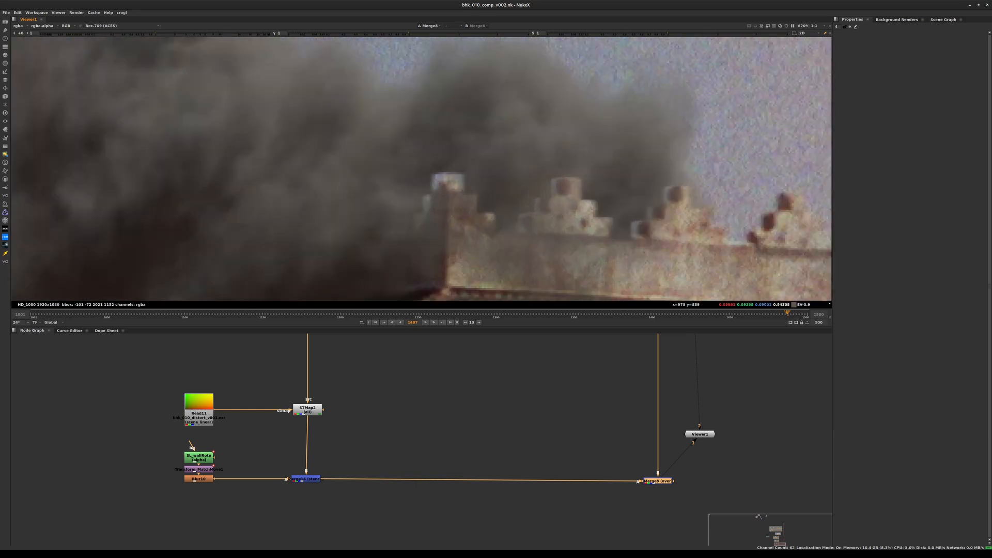